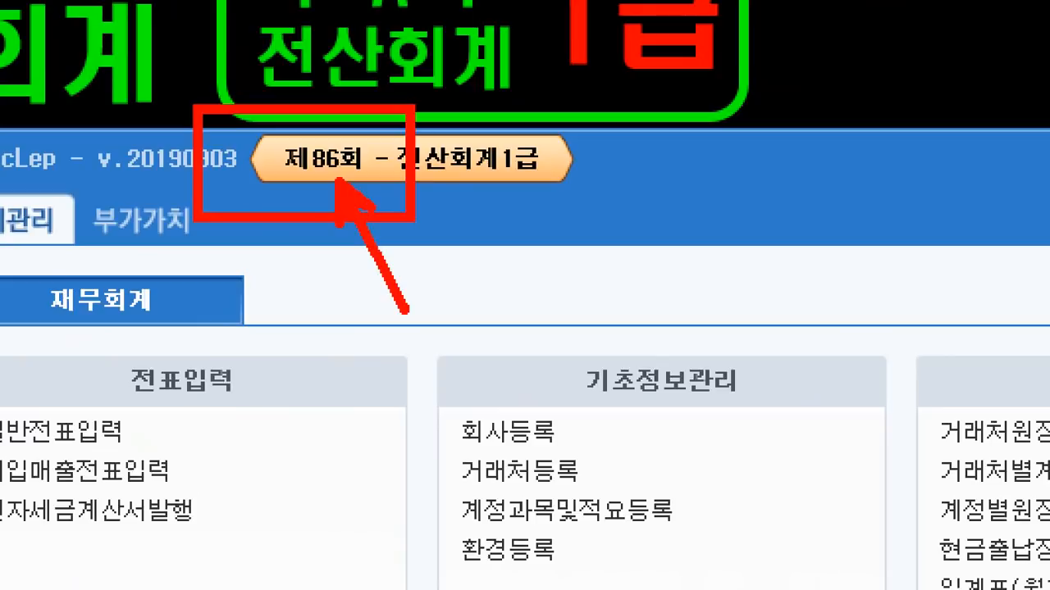
mouse_move(361, 187)
left_mouse_down()
mouse_move(270, 164)
mouse_move(369, 121)
mouse_move(361, 184)
left_mouse_up()
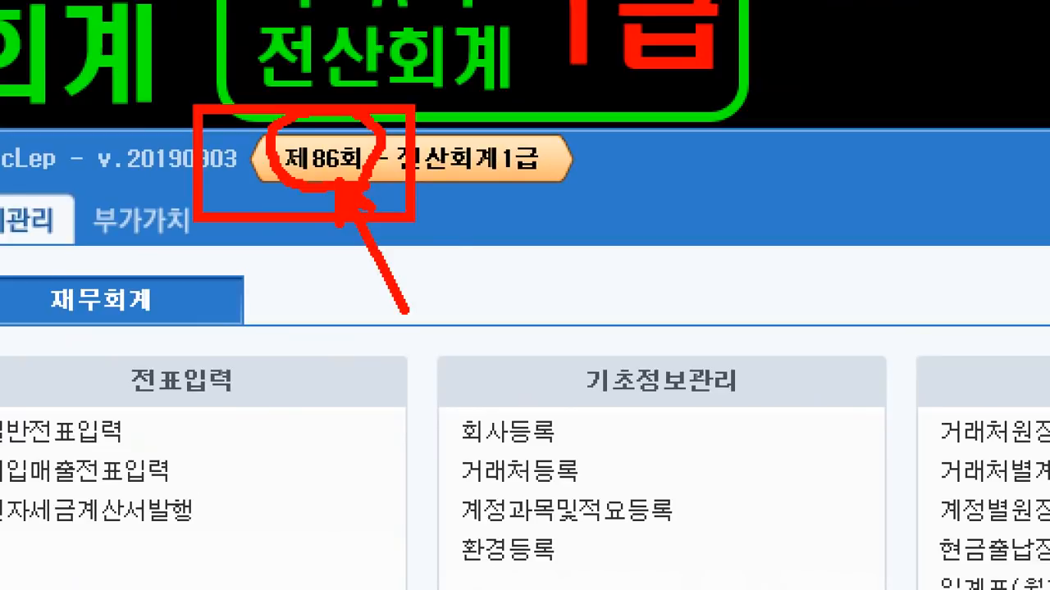
left_click_drag(474, 282, 365, 174)
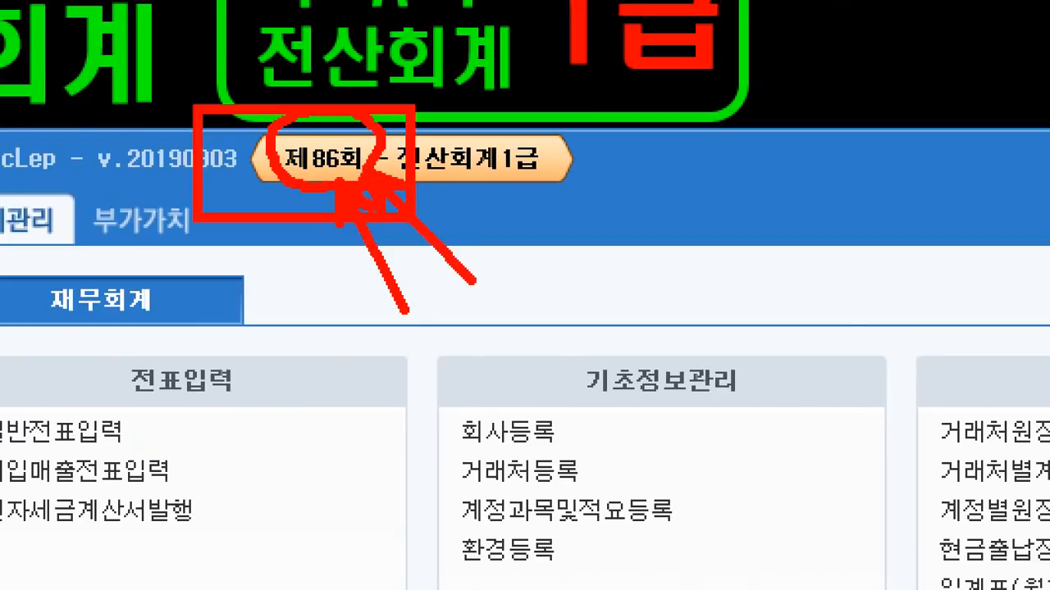
key("Escape")
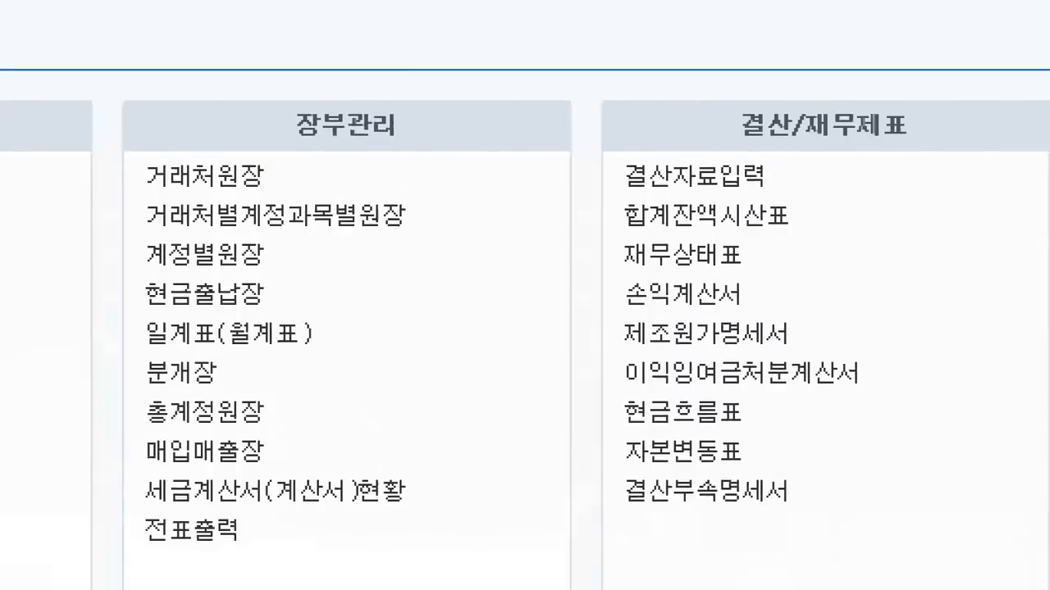
mouse_move(333, 48)
left_mouse_down()
mouse_move(597, 129)
mouse_move(890, 586)
left_mouse_up()
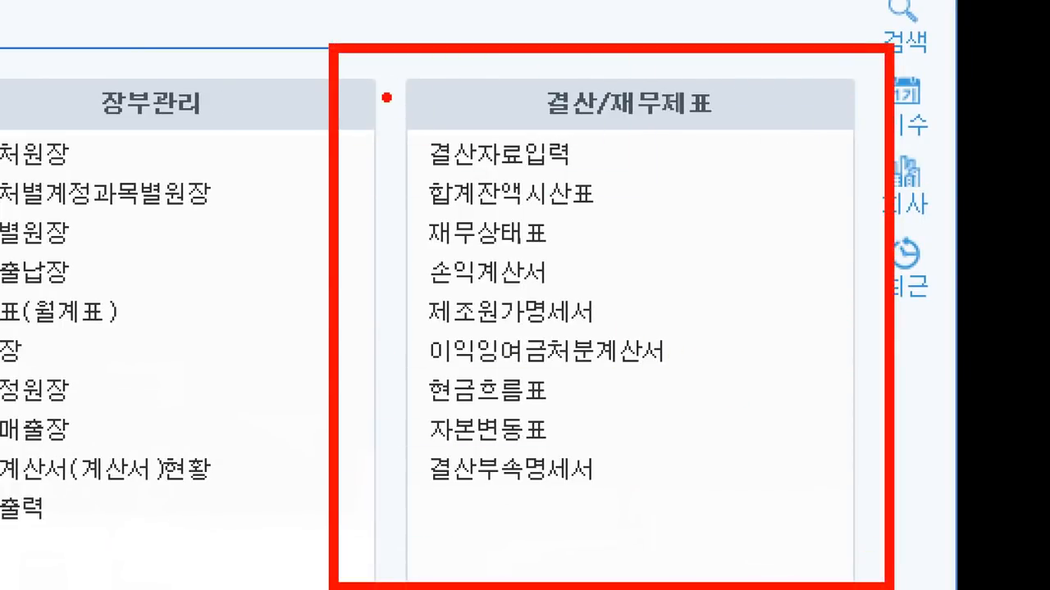
mouse_move(384, 96)
left_mouse_down()
mouse_move(473, 178)
mouse_move(615, 180)
left_mouse_up()
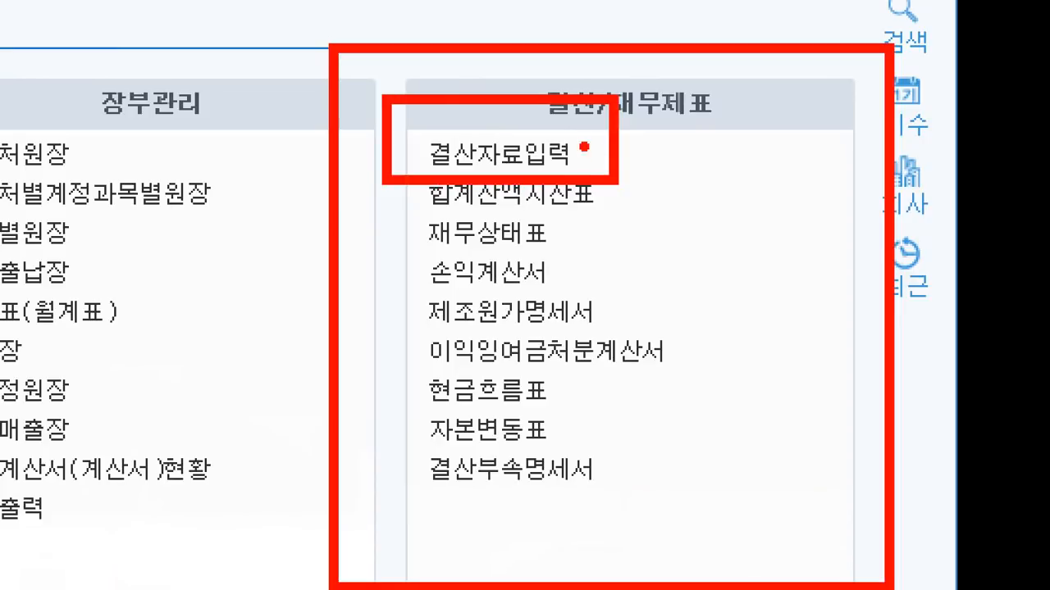
left_click_drag(586, 146, 809, 216)
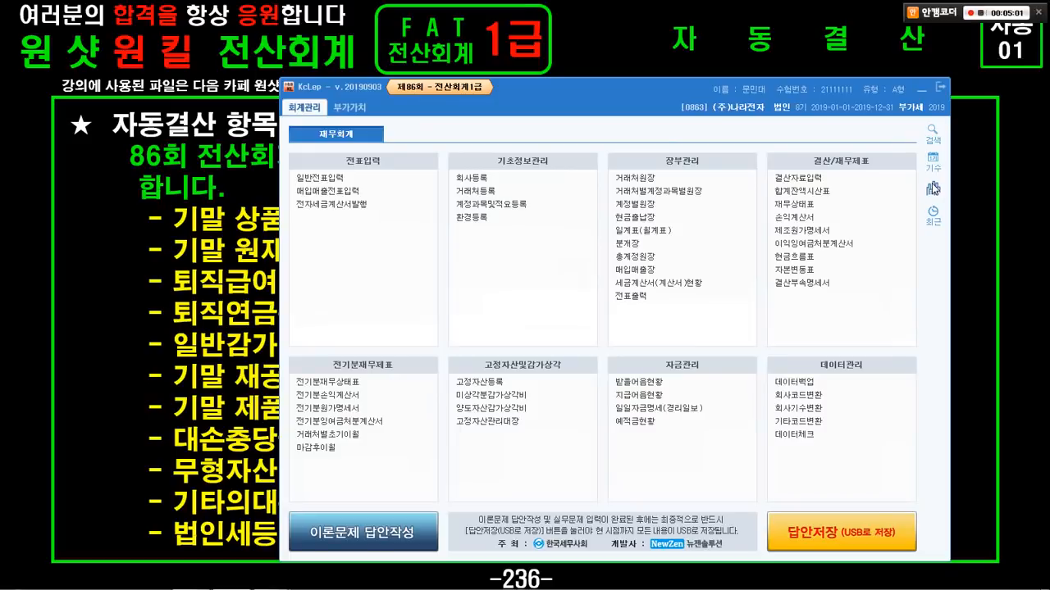
Step: Open 결산자료입력 and load the closing data for the period January (01) to December (12) 2019
left_click(613, 158)
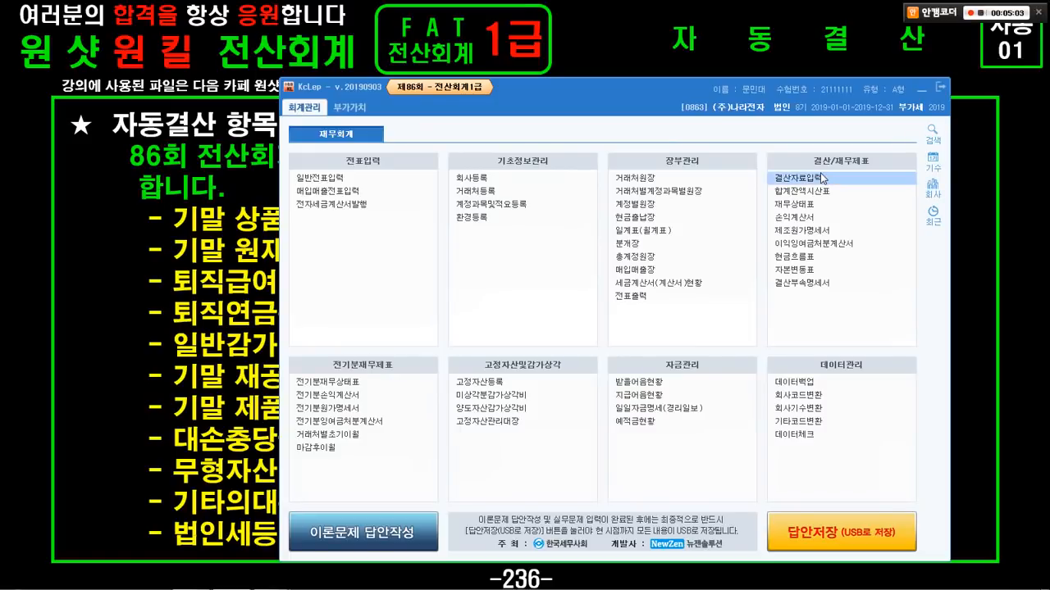
type("1")
key("Return")
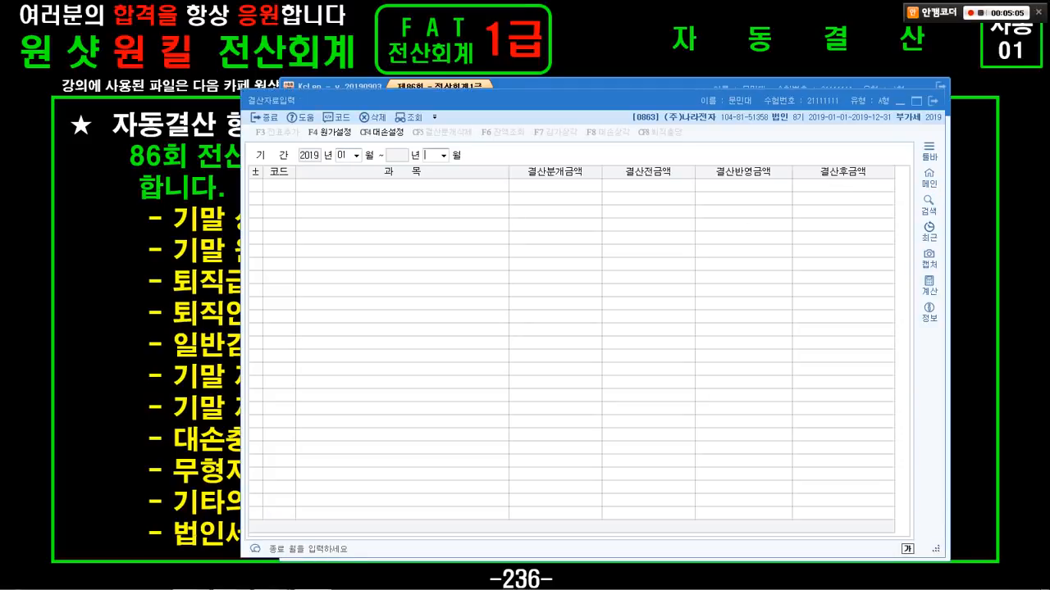
type("12")
key("Return")
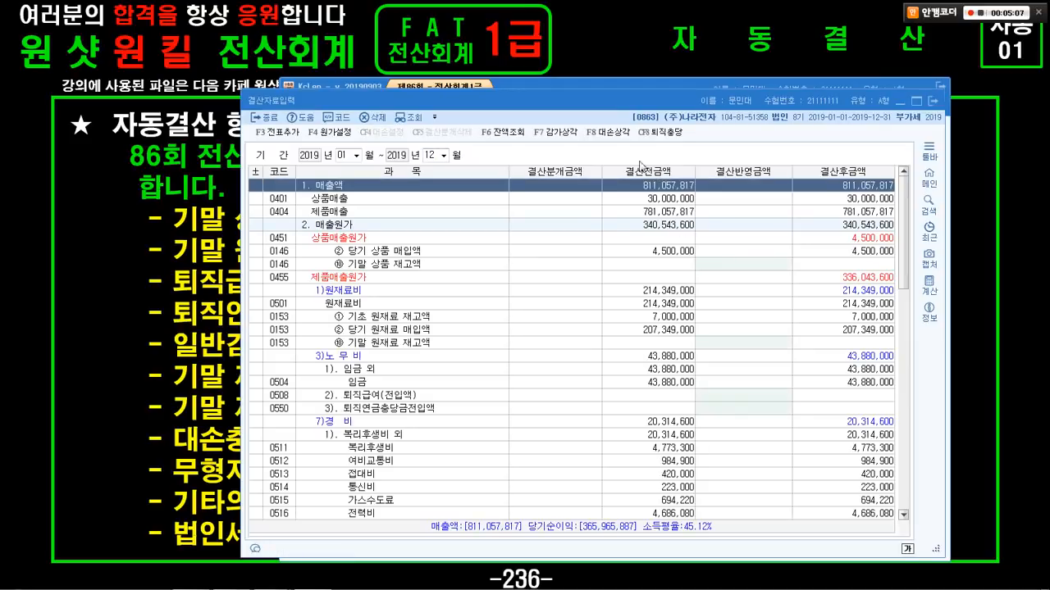
left_click_drag(607, 100, 617, 90)
key("alt+Tab")
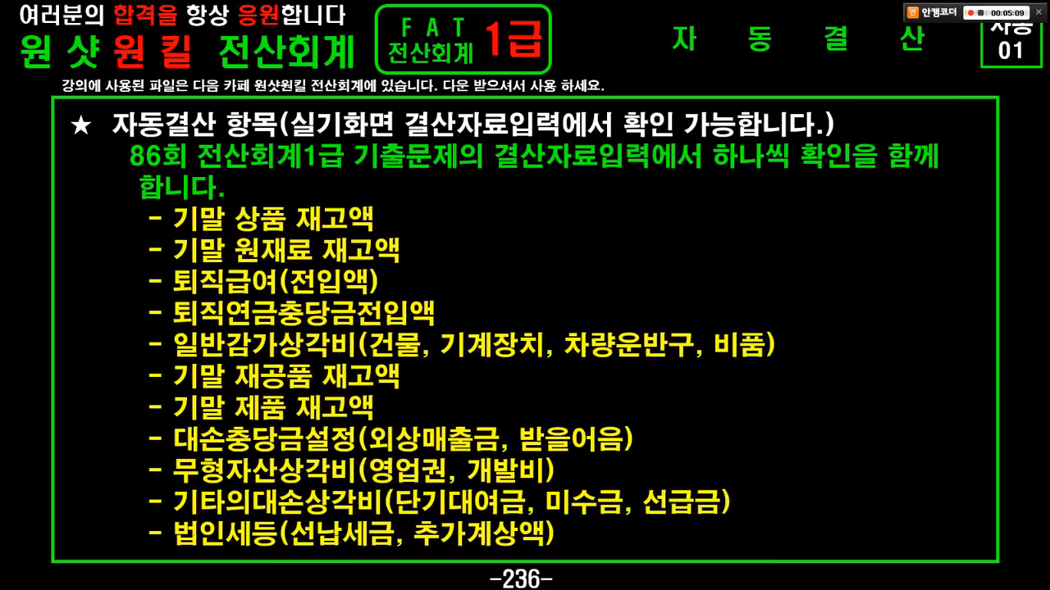
key("alt+Tab")
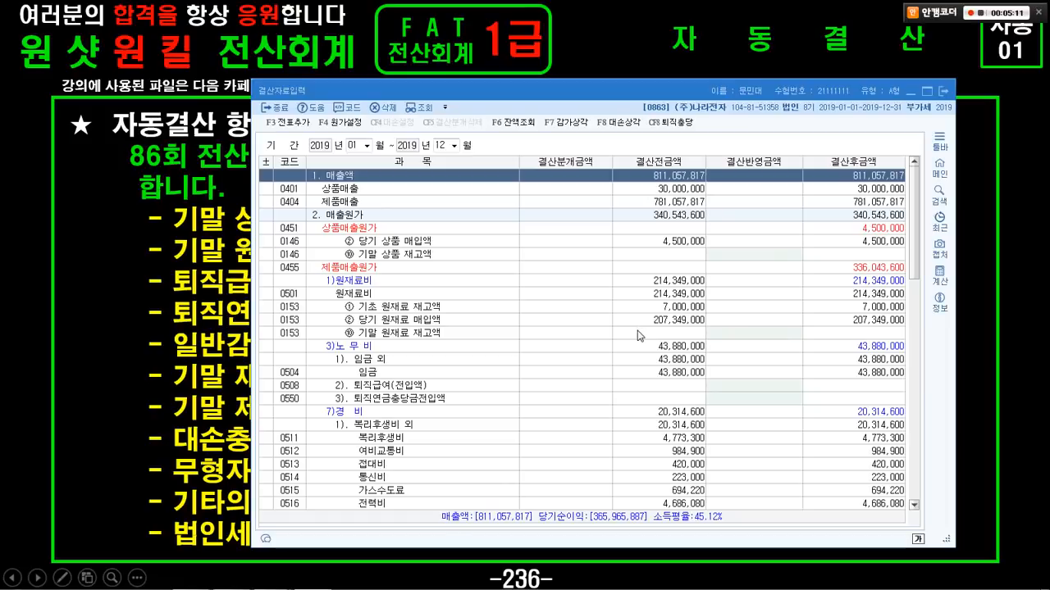
Step: Go to the 결산반영금액 cell of the 기말 상품 재고액 row under 상품매출원가
left_click(662, 187)
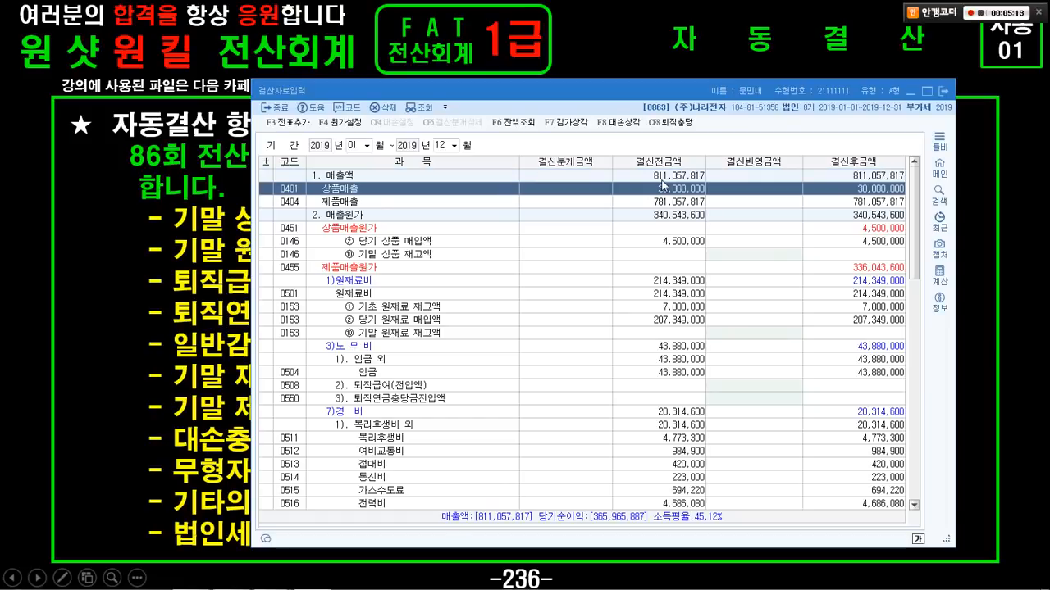
key("Down")
key("Down")
key("Down")
key("Down")
key("Down")
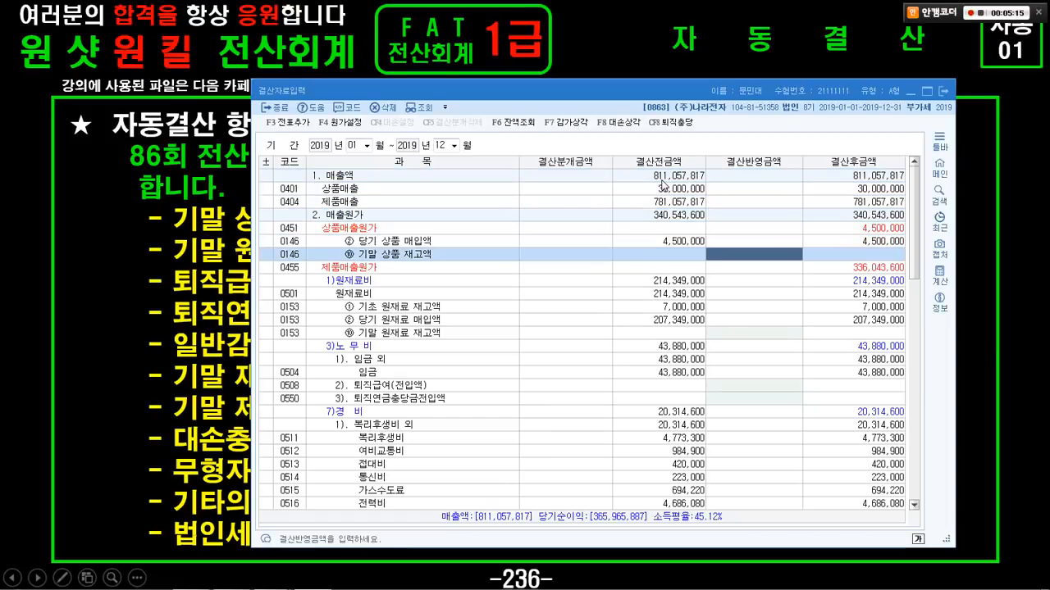
Step: Examine the 당기 상품 매입액 and 매출원가 rows, ending on the 기말 상품 재고액 row's 결산반영금액 cell
key("Up")
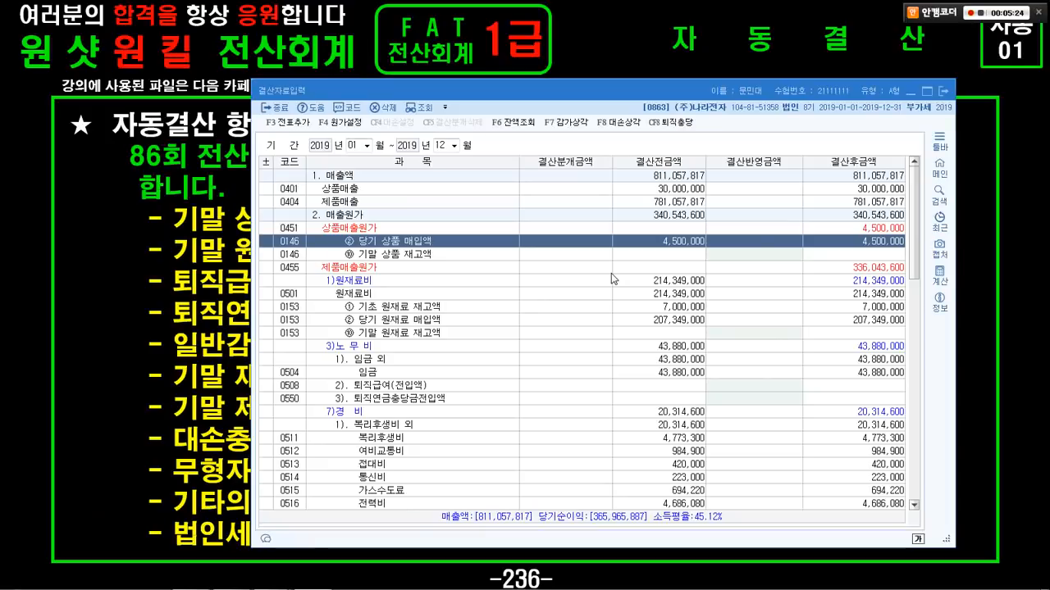
key("Down")
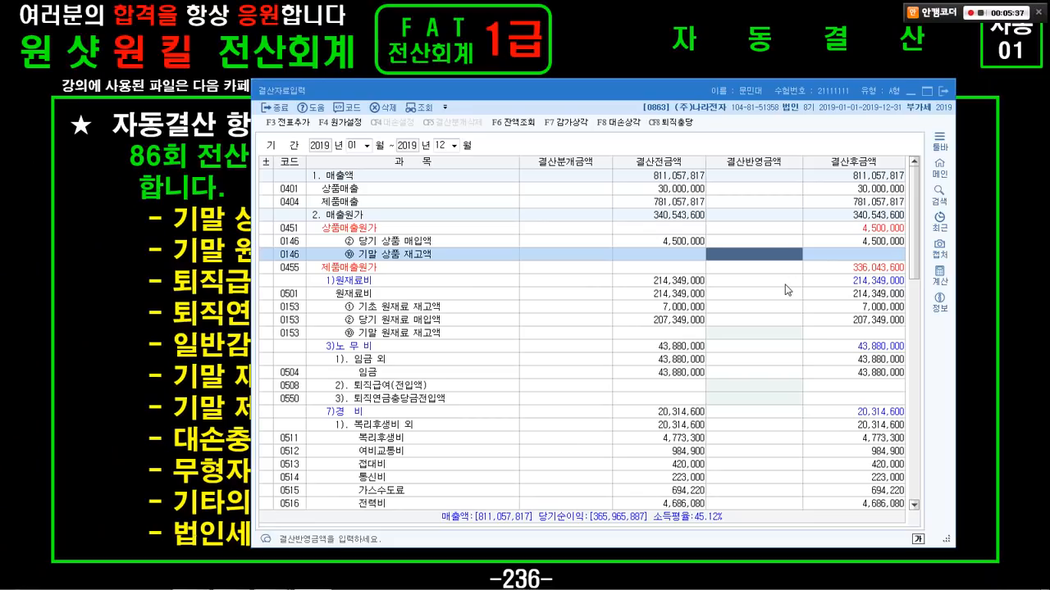
key("Up")
key("Up")
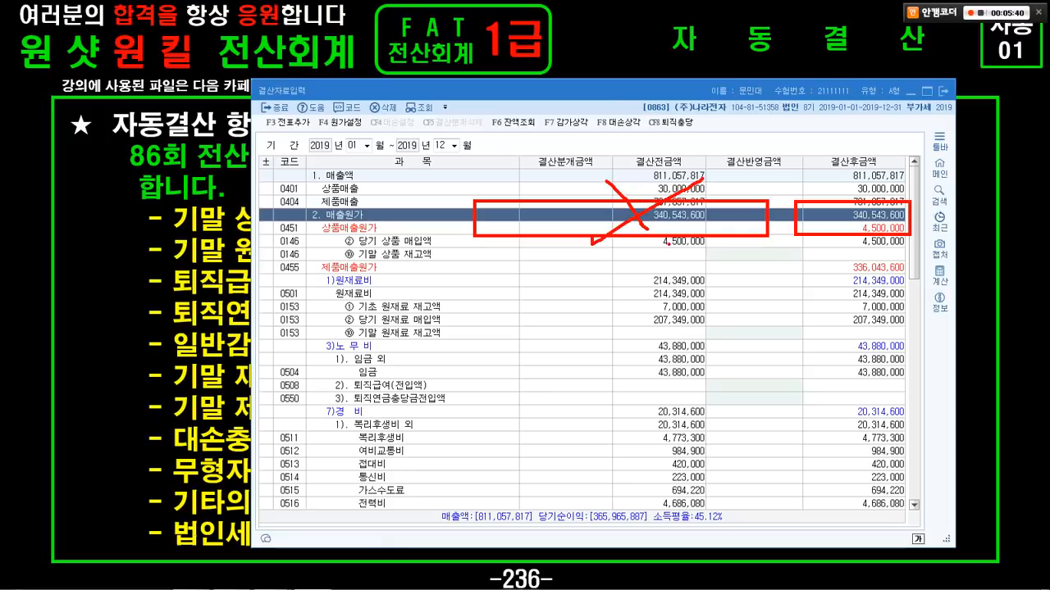
left_click(771, 254)
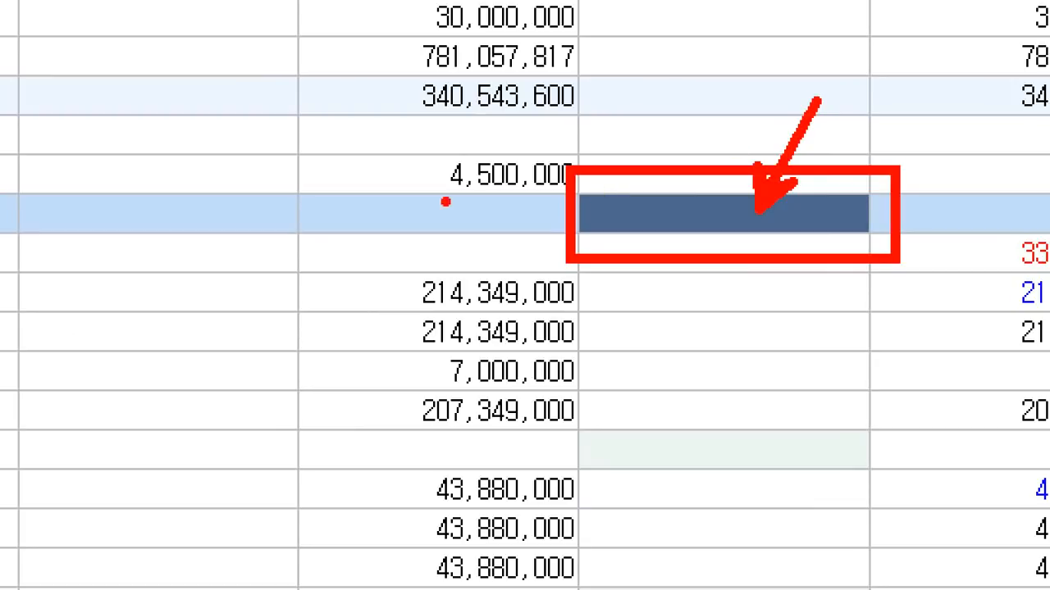
mouse_move(94, 199)
left_mouse_down()
mouse_move(182, 213)
mouse_move(578, 209)
left_mouse_up()
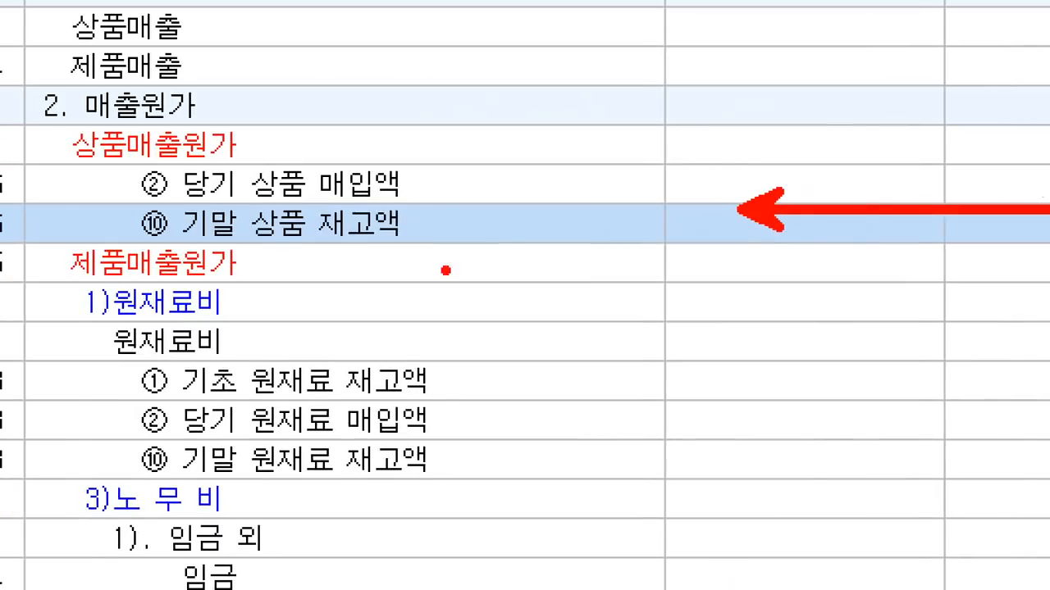
mouse_move(134, 200)
left_mouse_down()
mouse_move(433, 241)
mouse_move(433, 261)
left_mouse_up()
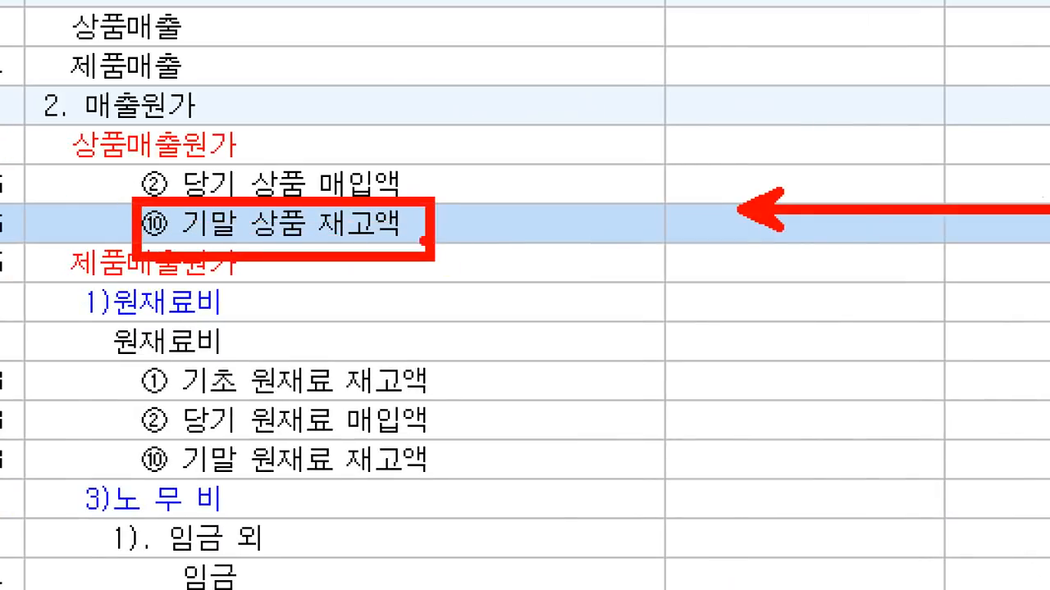
mouse_move(408, 168)
left_mouse_down()
mouse_move(414, 187)
mouse_move(518, 150)
left_mouse_up()
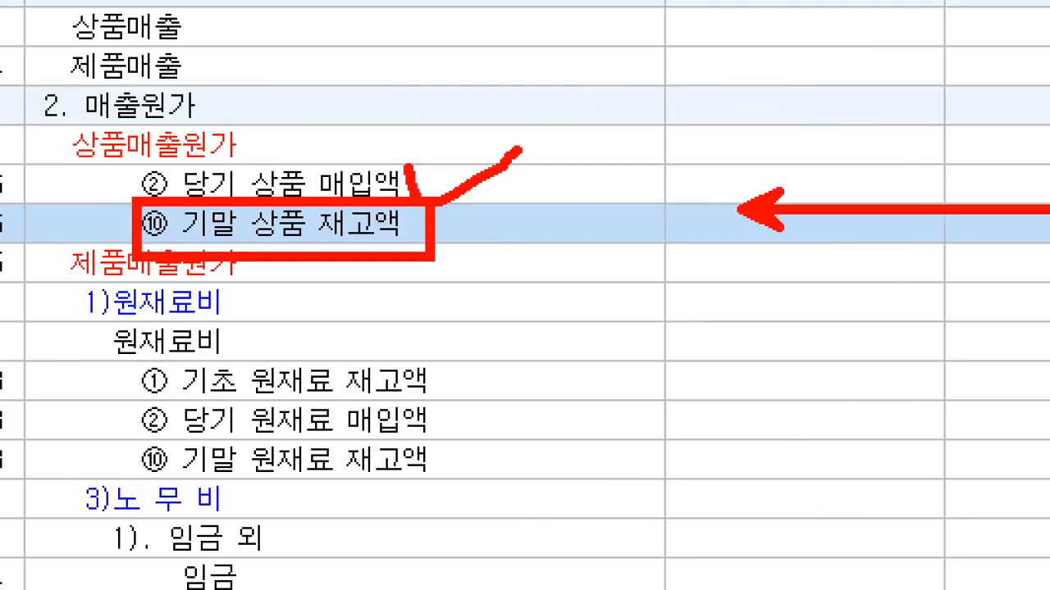
key("Escape")
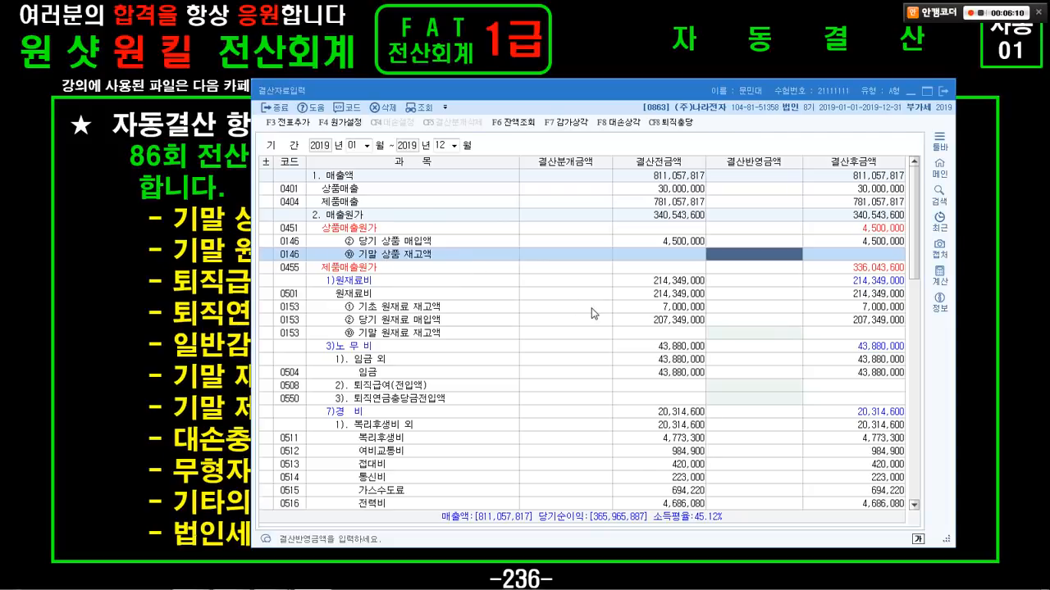
Step: Go to the 결산반영금액 cell of the 기말 원재료 재고액 row under 원재료비
key("Down")
key("Down")
key("Down")
key("Down")
key("Down")
key("Down")
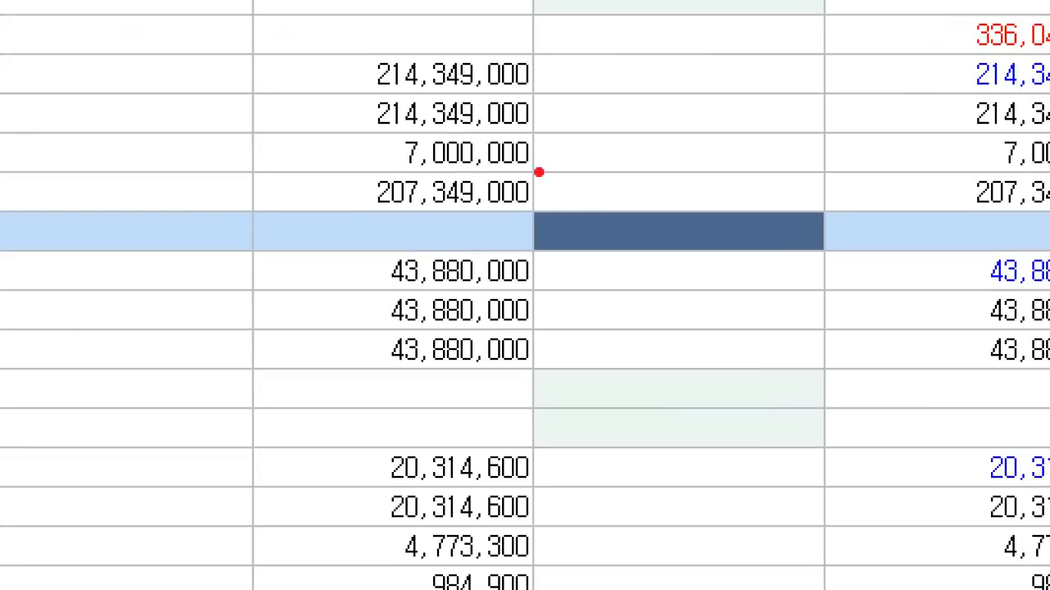
left_click_drag(701, 310, 816, 353)
key("Escape")
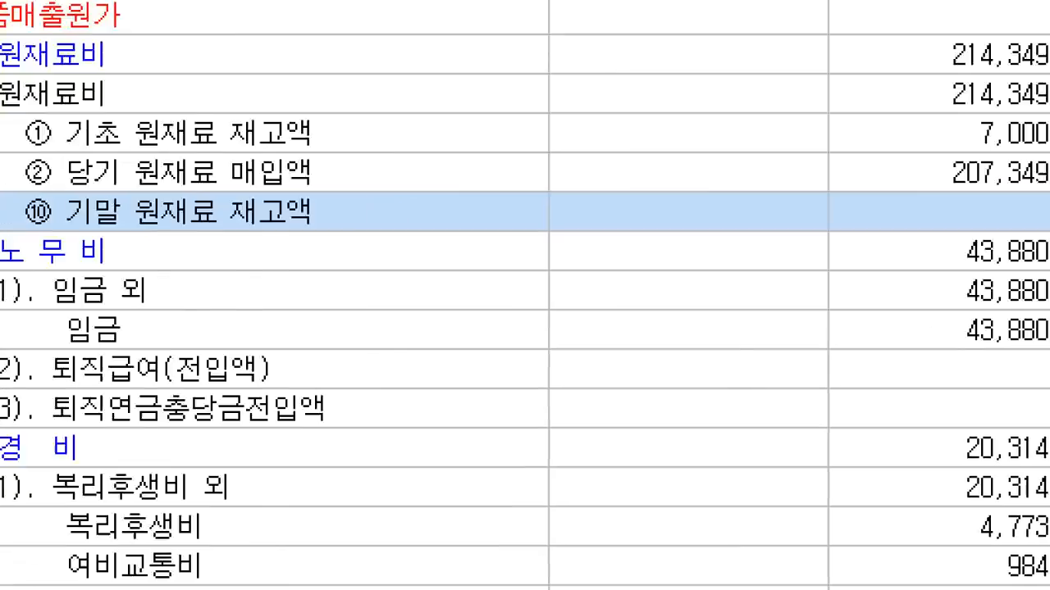
mouse_move(154, 179)
left_mouse_down()
mouse_move(246, 209)
mouse_move(484, 251)
mouse_move(767, 234)
left_mouse_up()
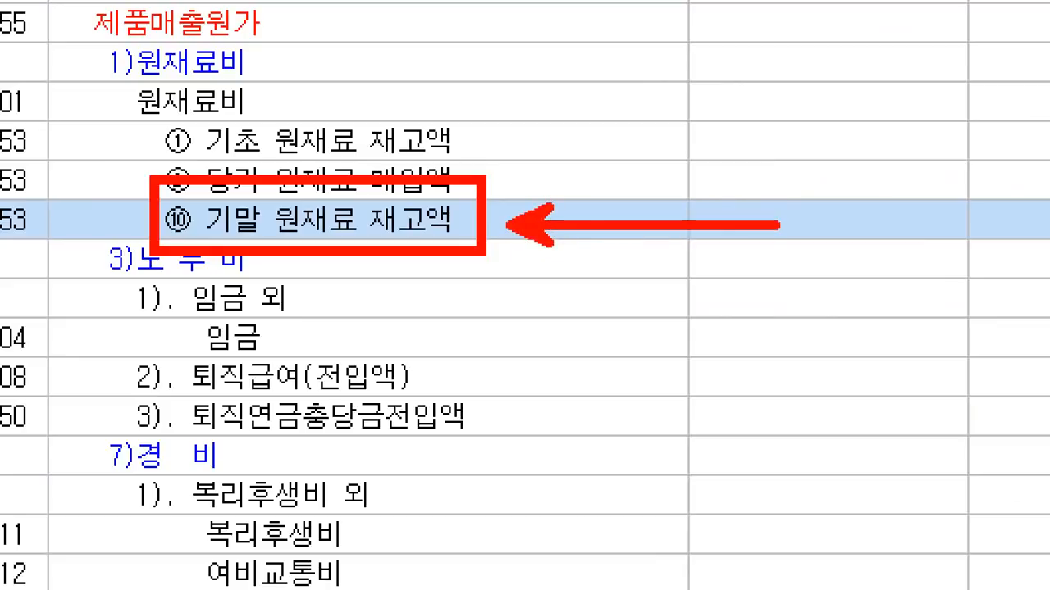
key("Escape")
Step: Switch to the lecture slide to check the 기말 상품 재고액 and 기말 원재료 재고액 items, and return to 결산자료입력
key("alt+Tab")
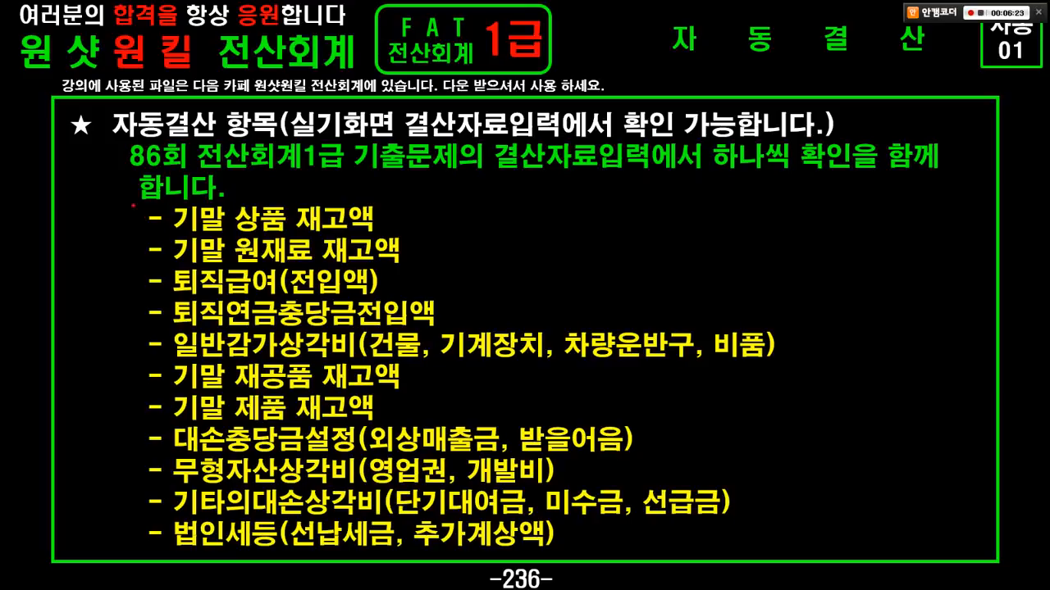
left_click_drag(126, 197, 384, 241)
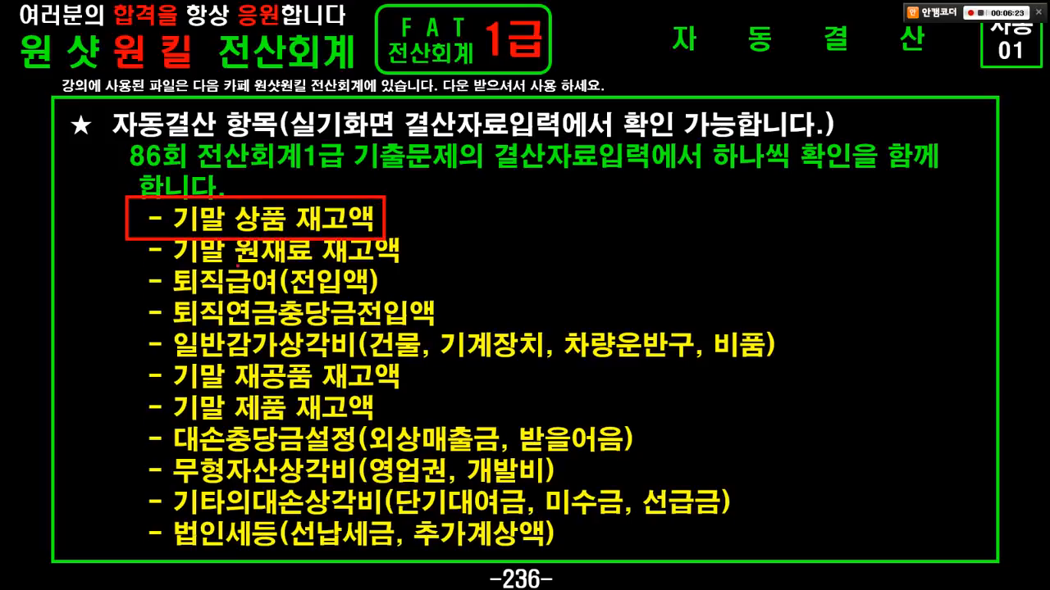
left_click_drag(147, 263, 412, 265)
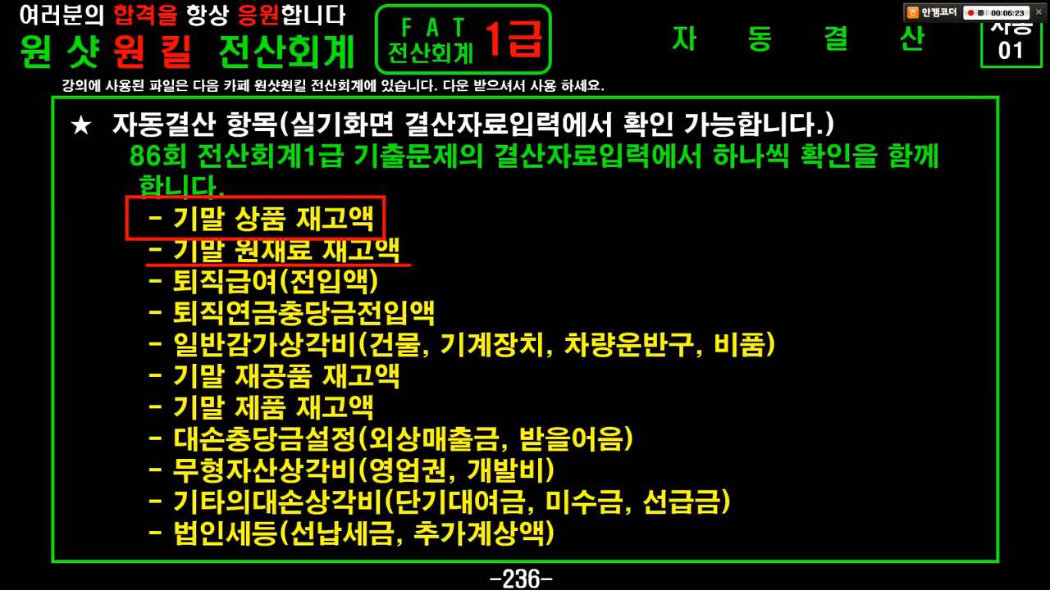
key("Escape")
key("alt+Tab")
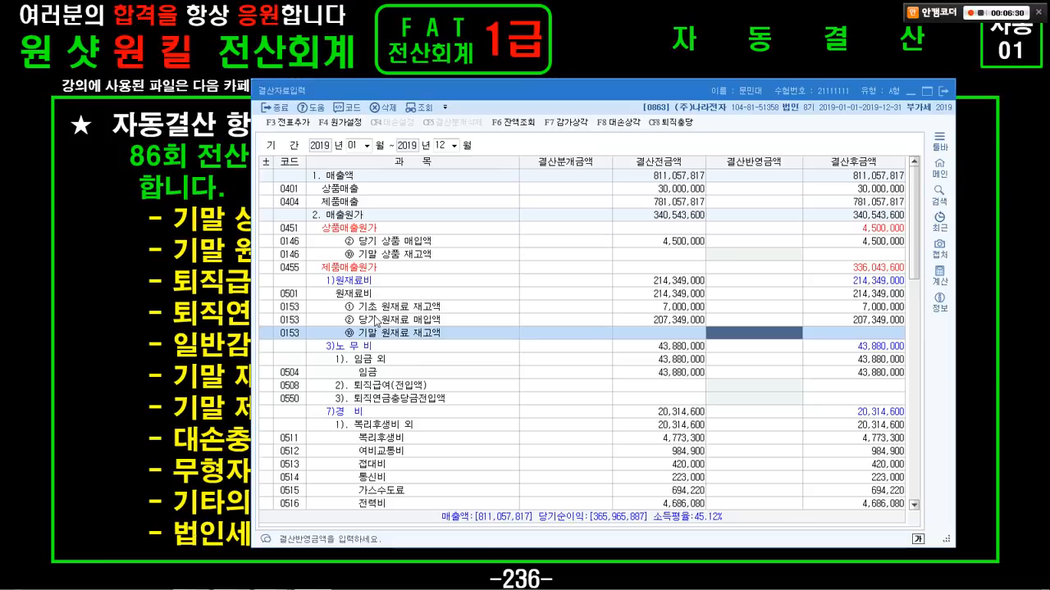
Step: Select the 결산반영금액 cell of the 퇴직급여(전입액) row under 노무비 and move the window aside to uncover the slide's item list
key("Down")
key("Down")
key("Down")
key("Down")
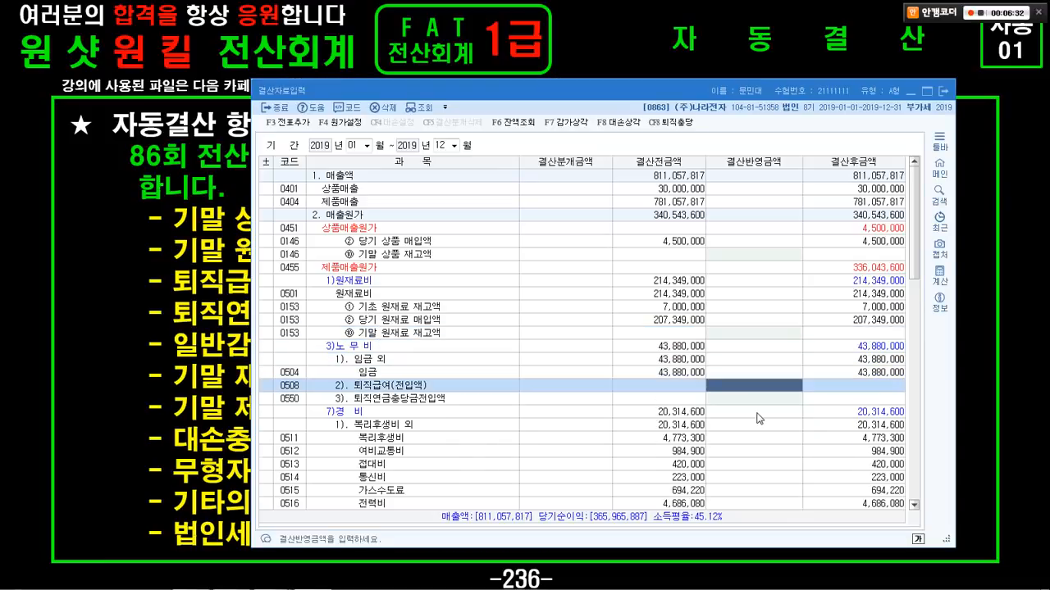
left_click_drag(562, 86, 664, 64)
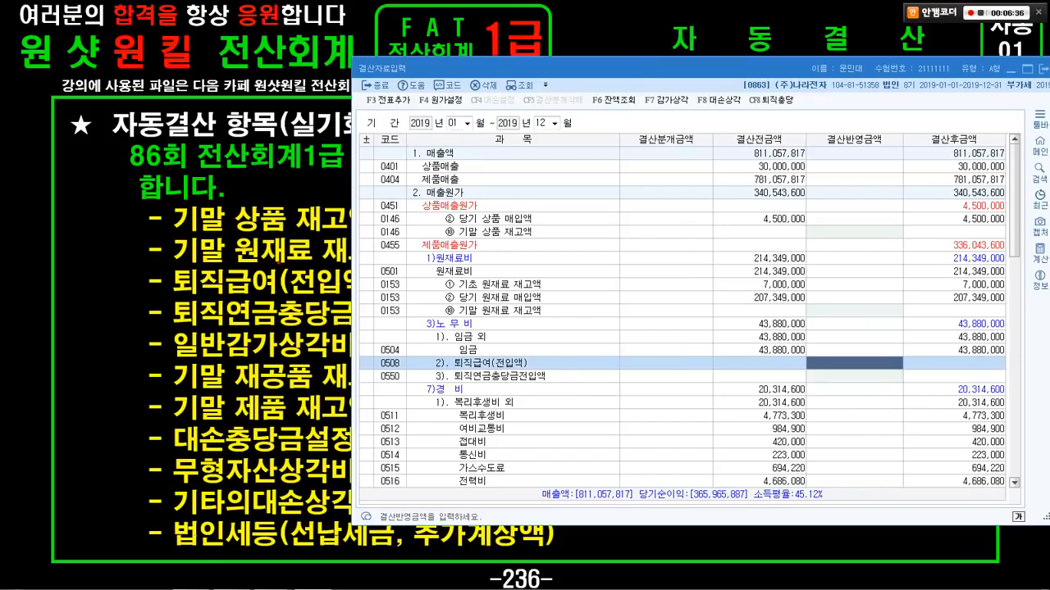
left_click_drag(144, 264, 338, 300)
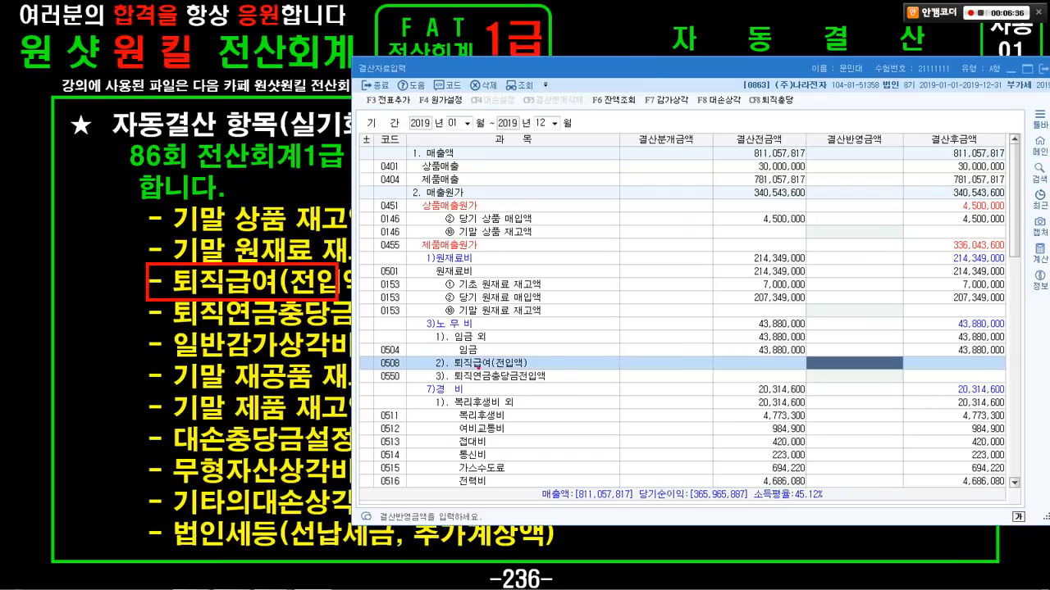
left_click_drag(427, 353, 569, 384)
key("Escape")
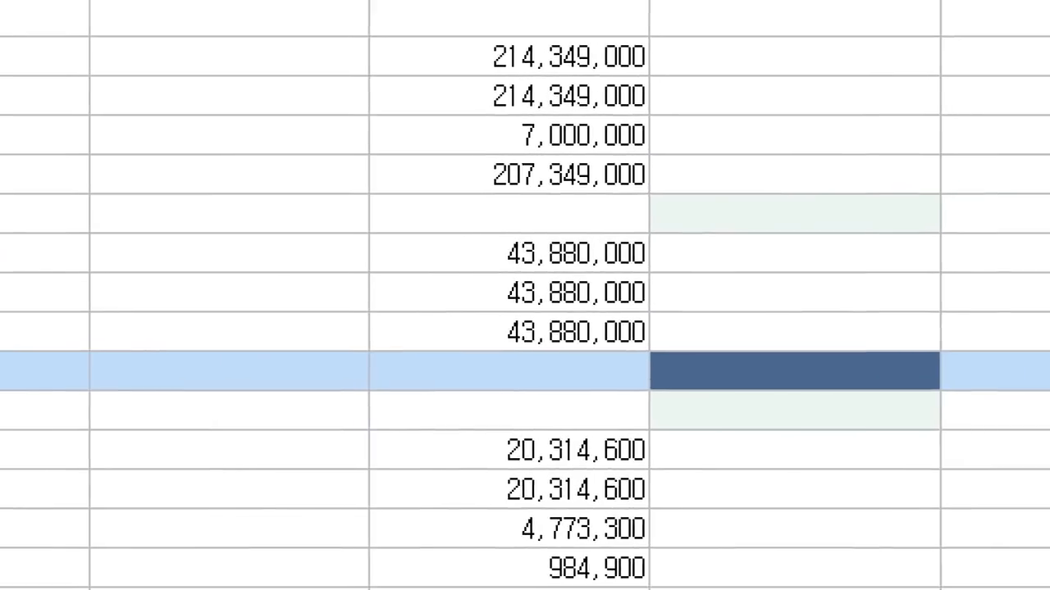
mouse_move(637, 330)
left_mouse_down()
mouse_move(989, 436)
mouse_move(969, 406)
left_mouse_up()
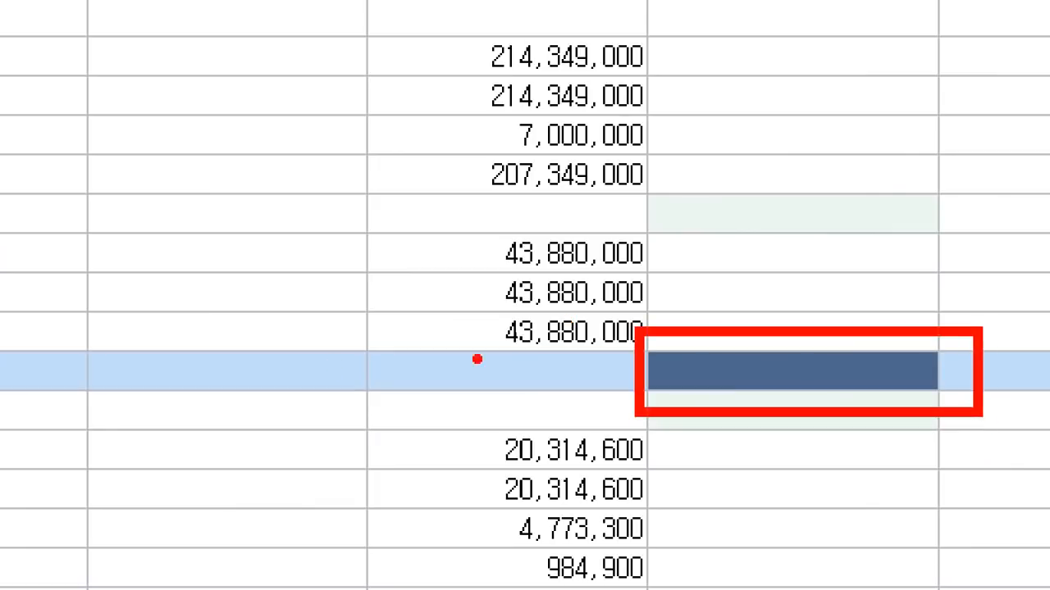
left_click_drag(53, 365, 626, 375)
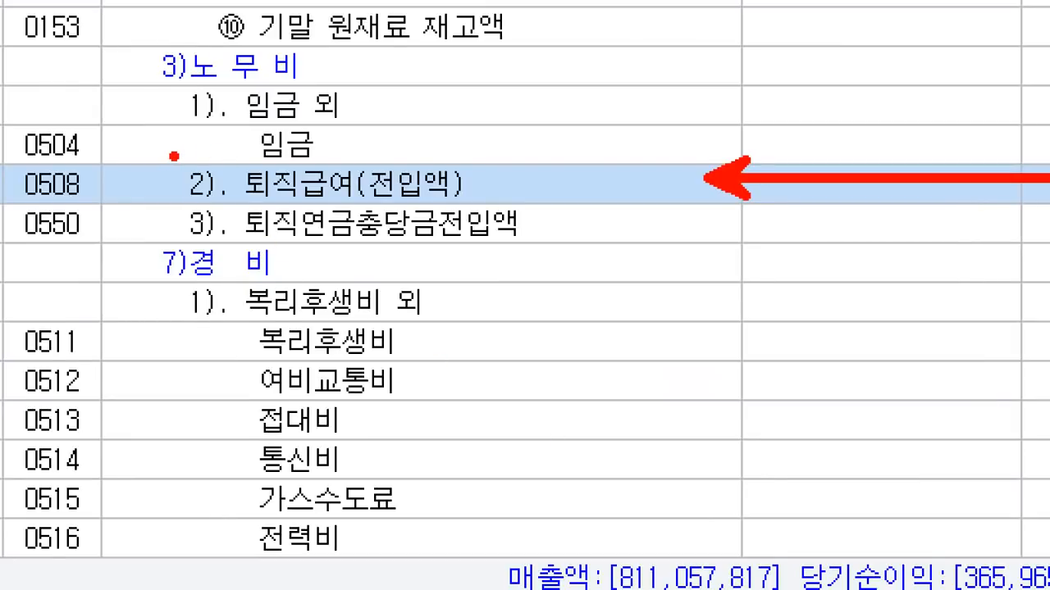
mouse_move(171, 154)
left_mouse_down()
mouse_move(348, 200)
mouse_move(480, 202)
left_mouse_up()
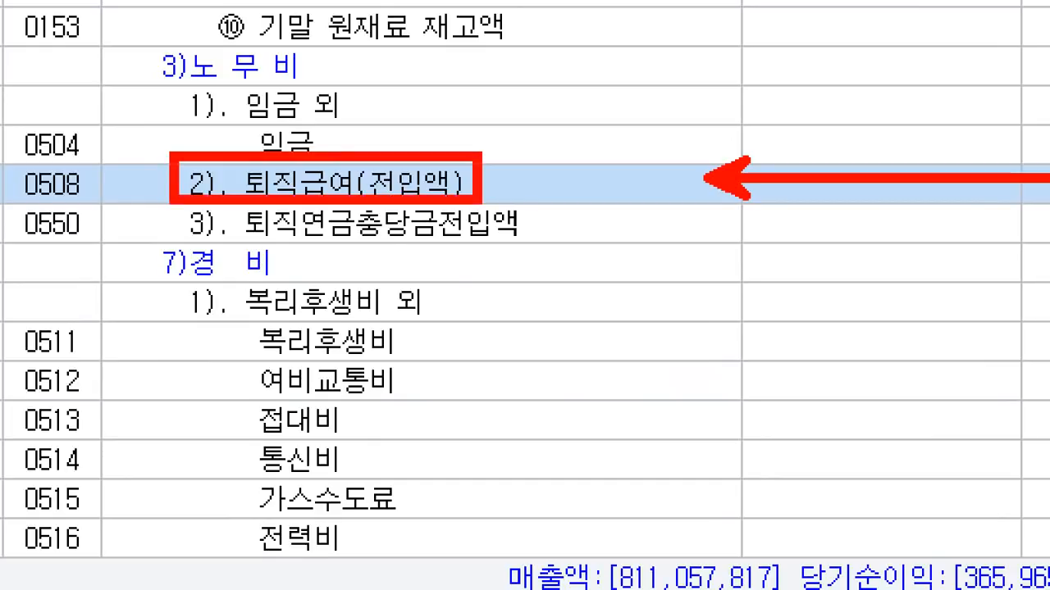
left_click_drag(195, 245, 548, 245)
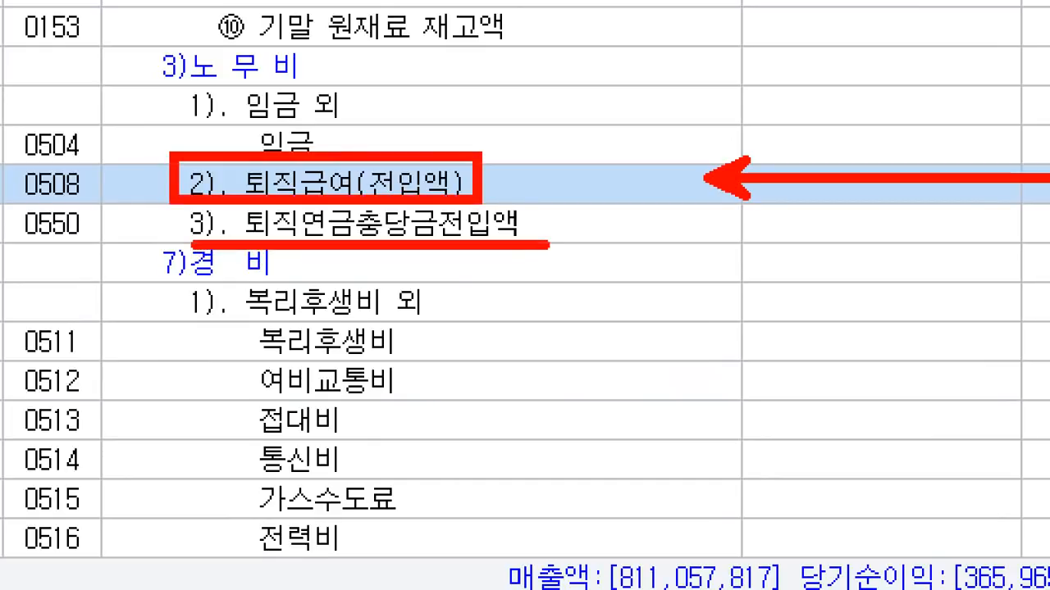
left_click_drag(722, 219, 678, 270)
left_click_drag(679, 194, 727, 279)
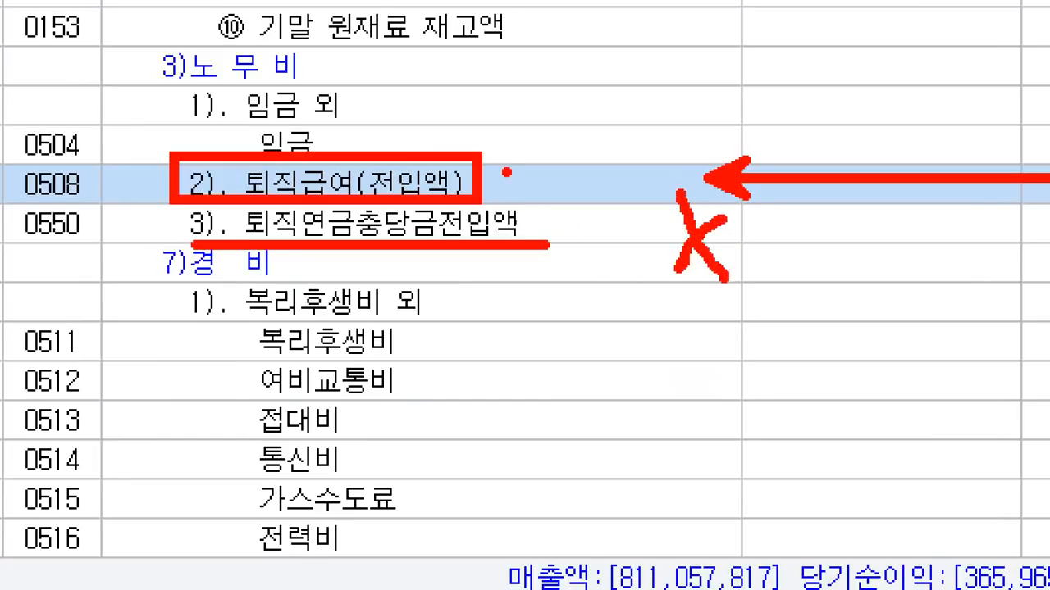
left_click_drag(473, 111, 523, 80)
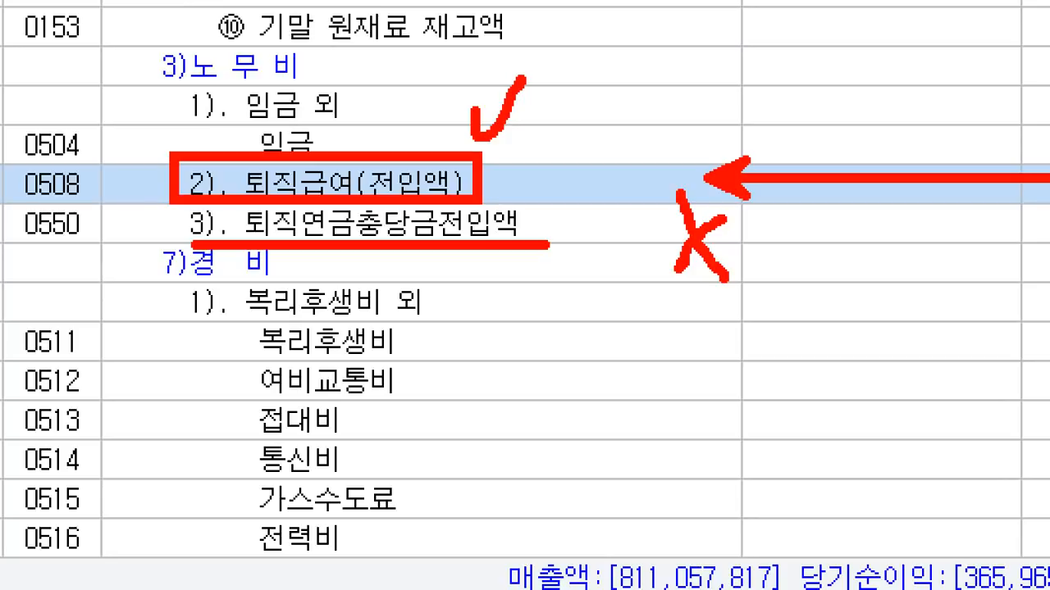
key("Escape")
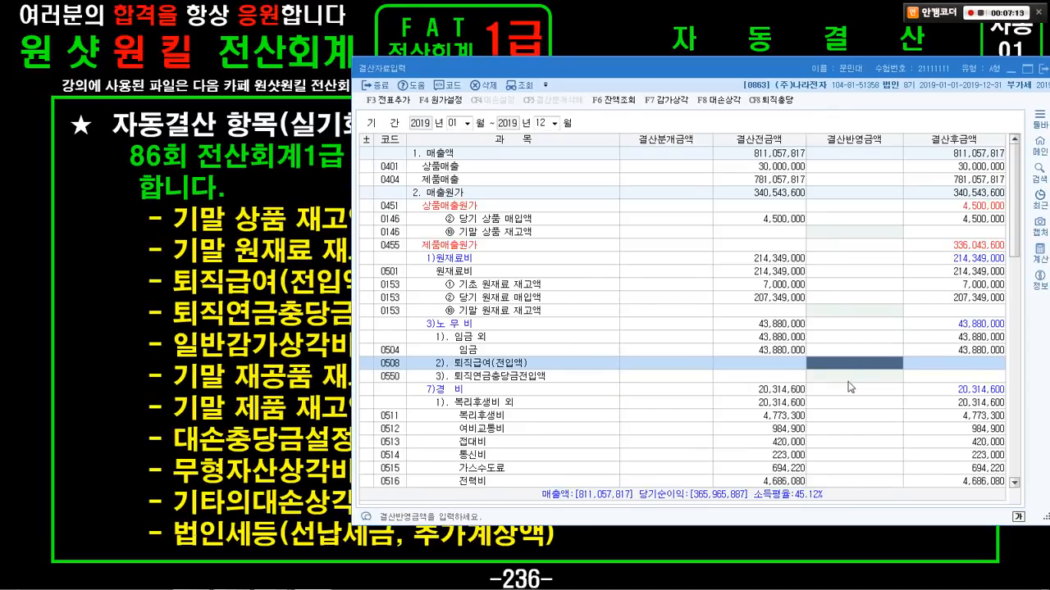
Step: Select the 결산반영금액 cell of the 퇴직연금충당금전입액 row under 노무비
left_click(848, 377)
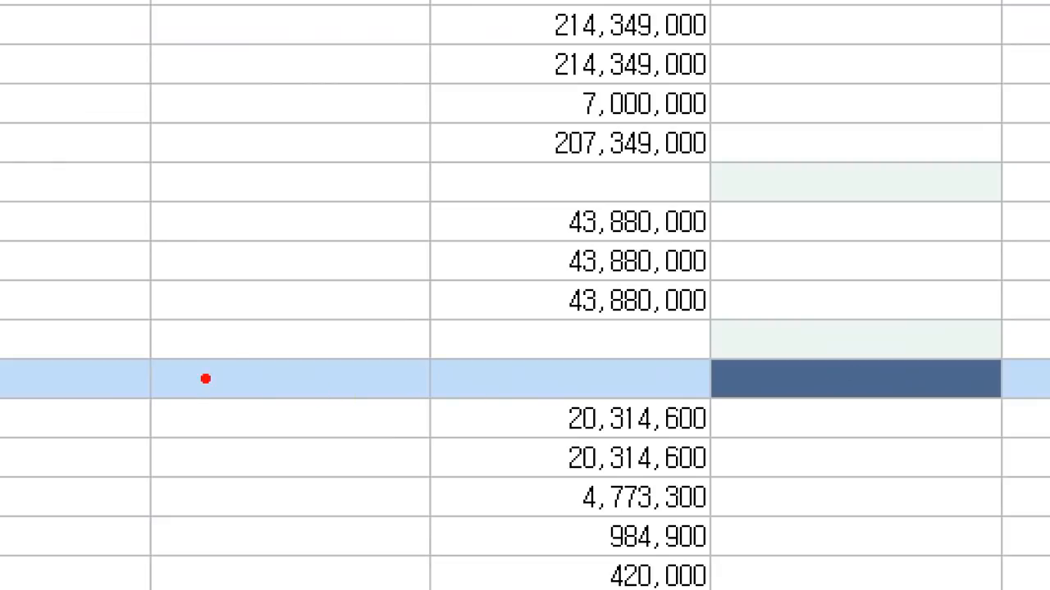
mouse_move(205, 378)
left_mouse_down()
mouse_move(535, 356)
mouse_move(674, 390)
mouse_move(674, 378)
left_mouse_up()
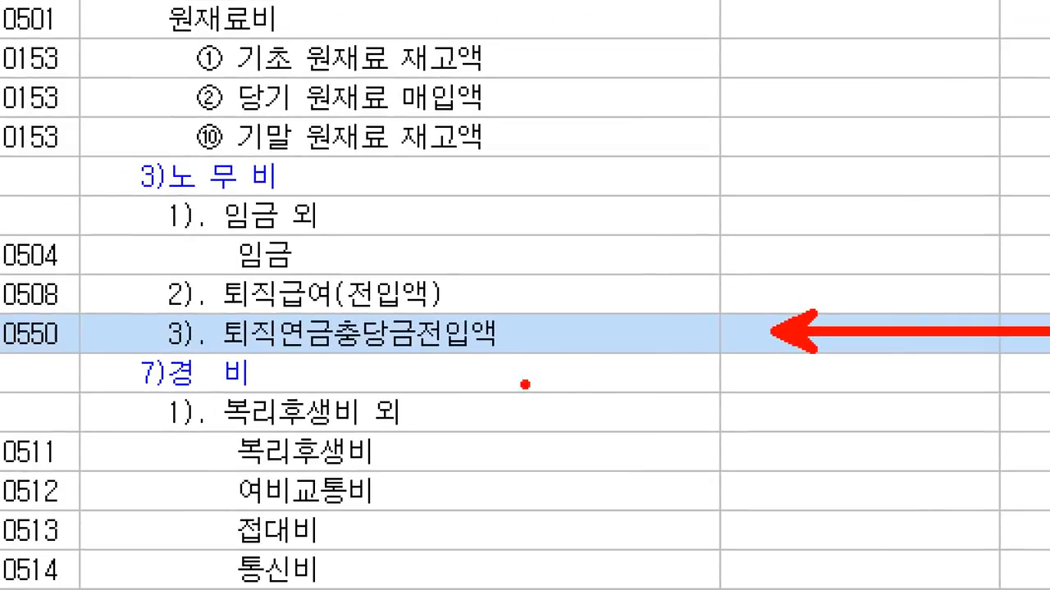
left_click_drag(95, 319, 473, 365)
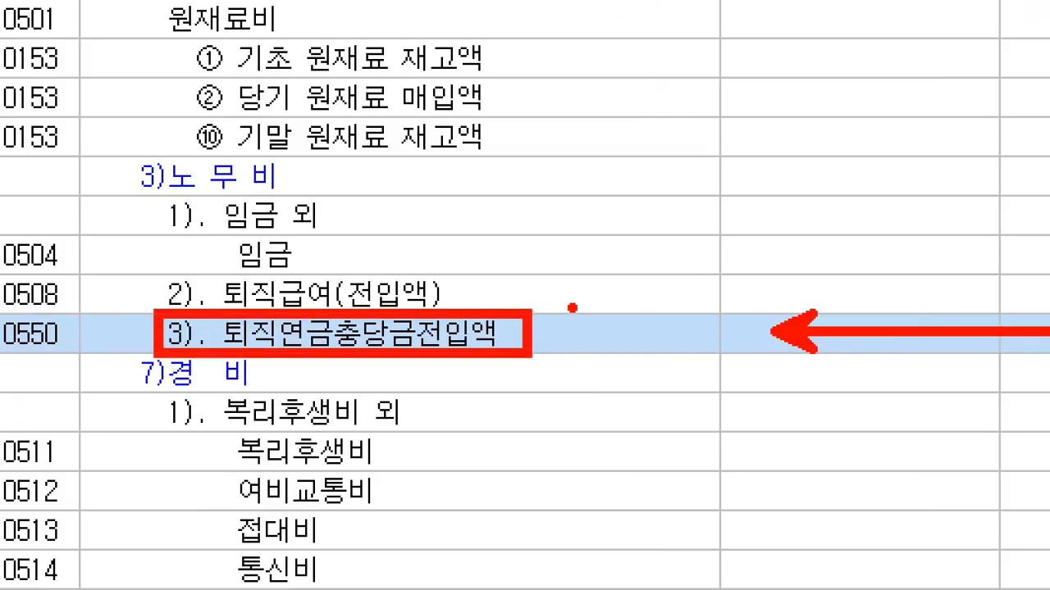
left_click_drag(602, 318, 556, 357)
left_click_drag(551, 320, 623, 371)
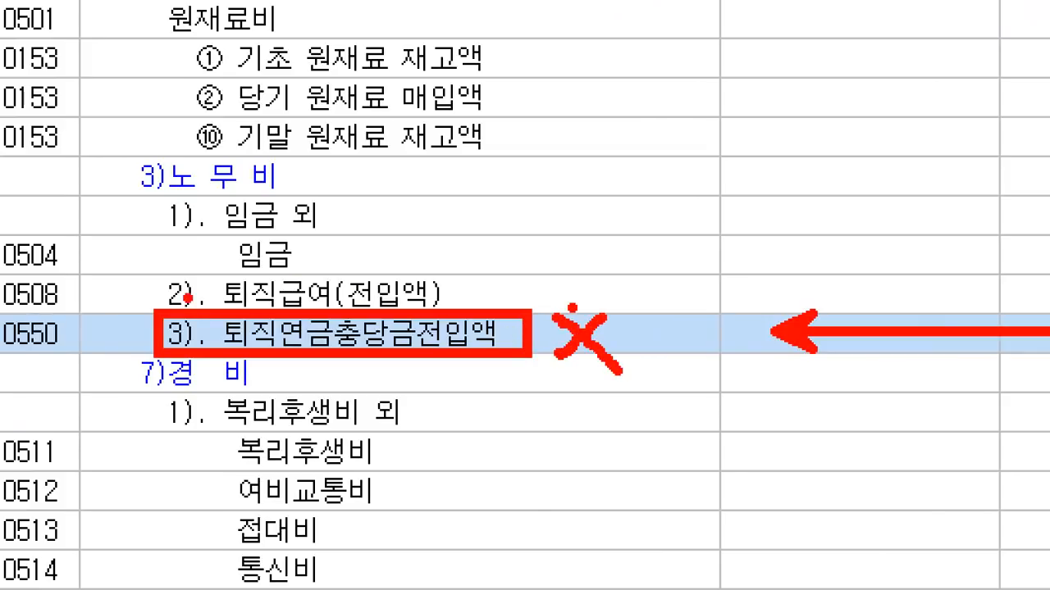
mouse_move(197, 315)
left_mouse_down()
mouse_move(161, 307)
mouse_move(172, 250)
mouse_move(209, 322)
left_mouse_up()
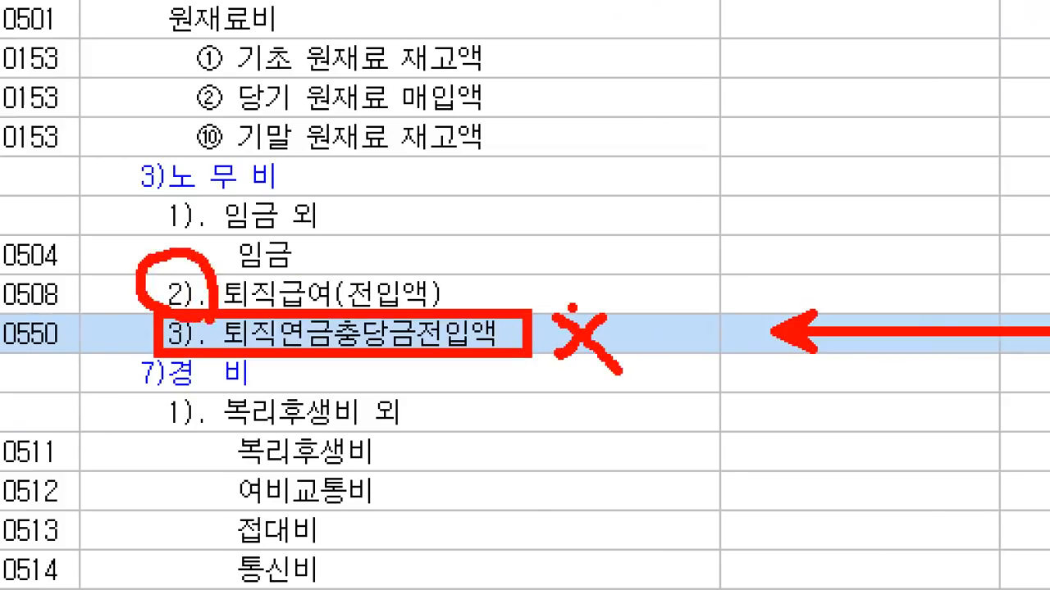
mouse_move(180, 210)
left_mouse_down()
mouse_move(221, 229)
mouse_move(236, 202)
left_mouse_up()
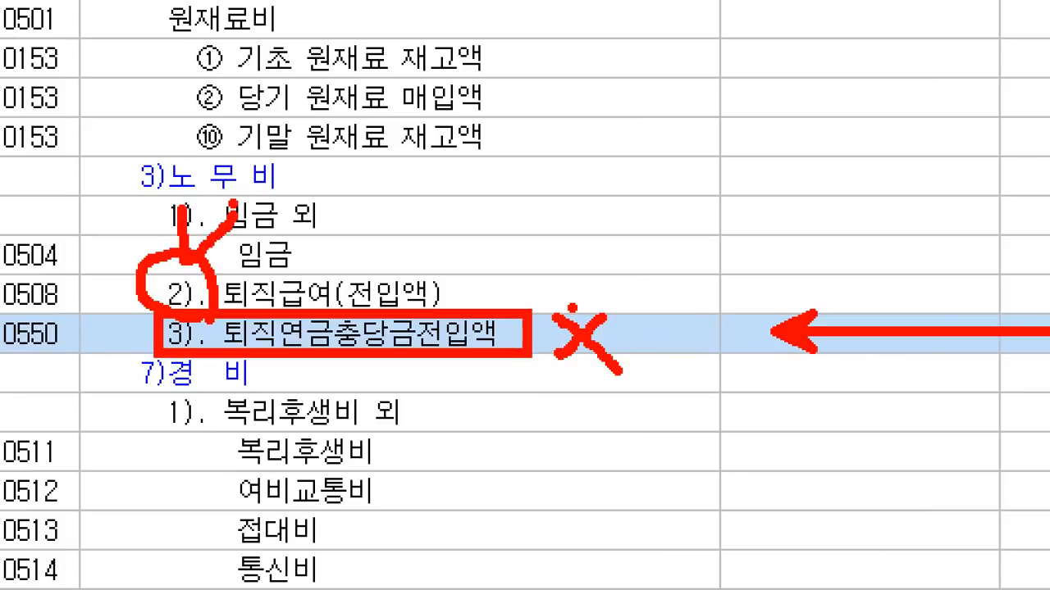
key("Escape")
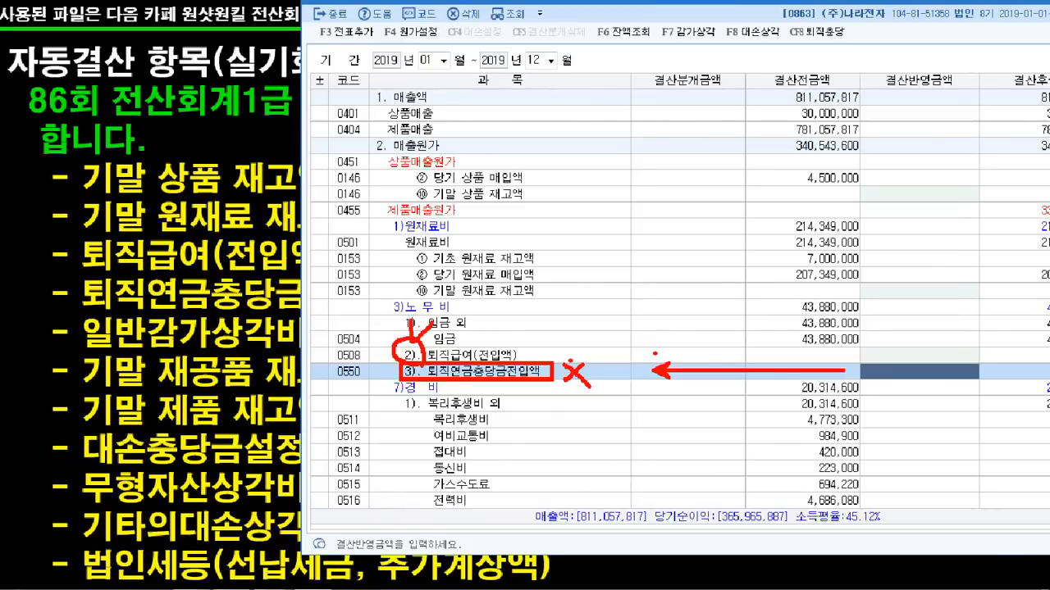
Step: Go to the 결산반영금액 cell of the 건물 row under 일반감가상각비 in 경비 and reposition the 결산자료입력 window fully into view
scroll(742, 390, "down", 4)
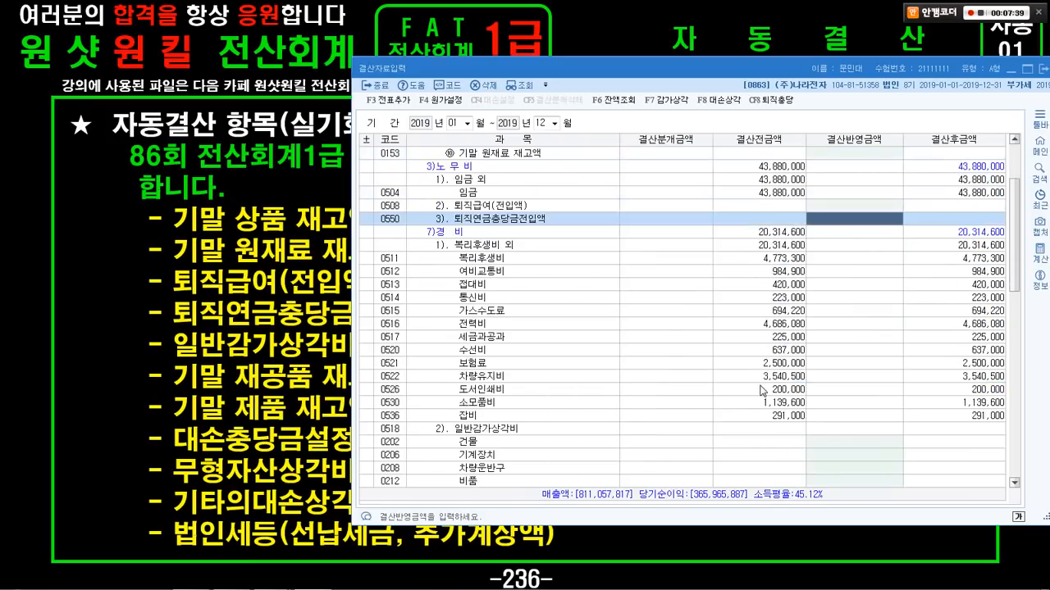
key("Down")
key("Down")
key("Down")
key("Down")
key("Down")
key("Down")
key("Down")
key("Down")
key("Down")
key("Down")
key("Down")
key("Down")
key("Down")
key("Down")
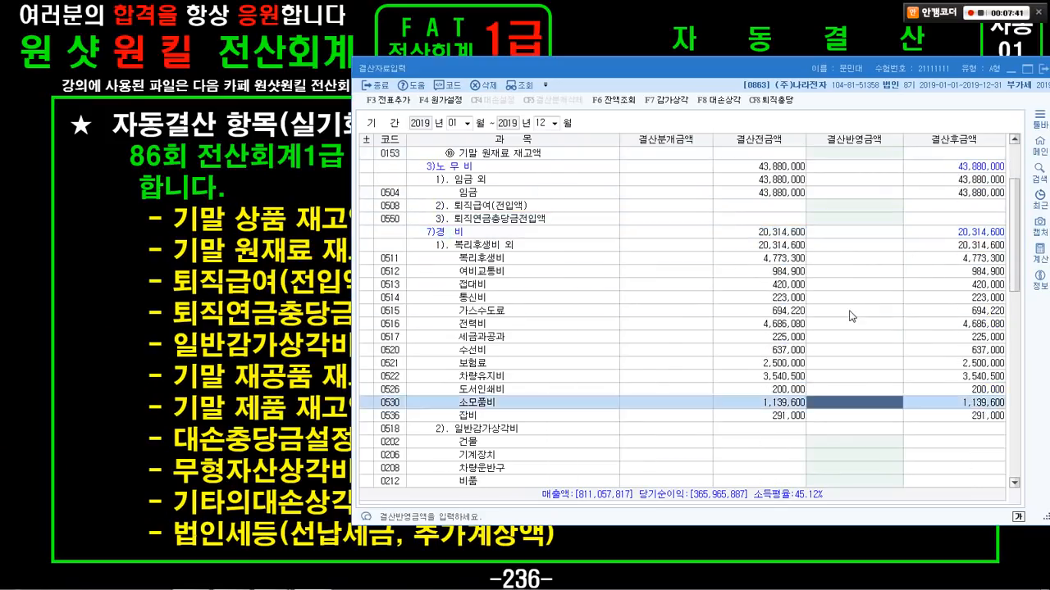
key("Up")
key("Up")
key("Up")
key("Up")
key("Up")
key("Down")
key("Down")
key("Down")
key("Down")
key("Down")
key("Down")
key("Down")
key("Down")
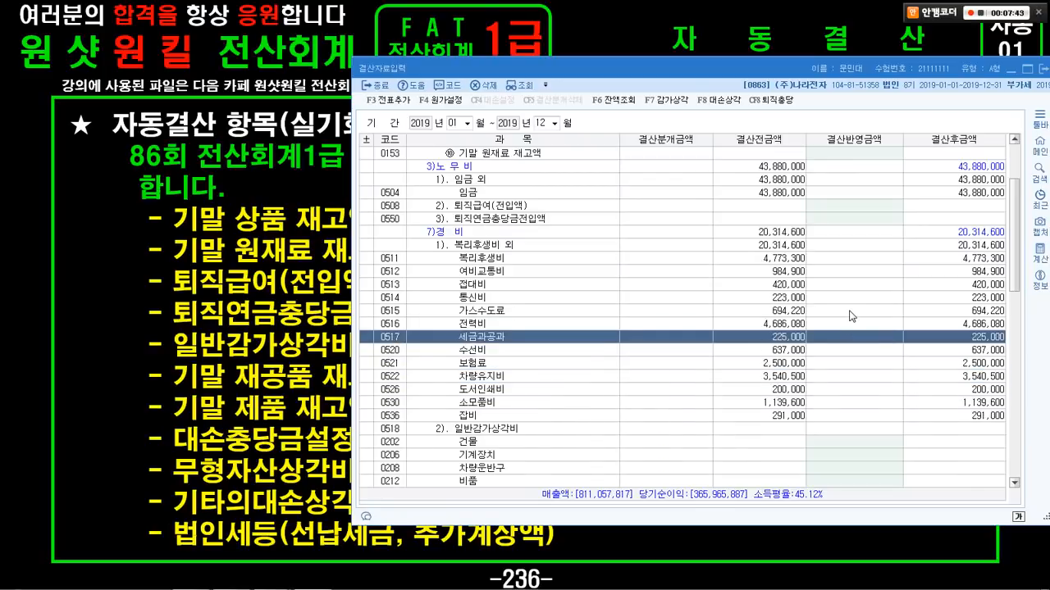
key("Down")
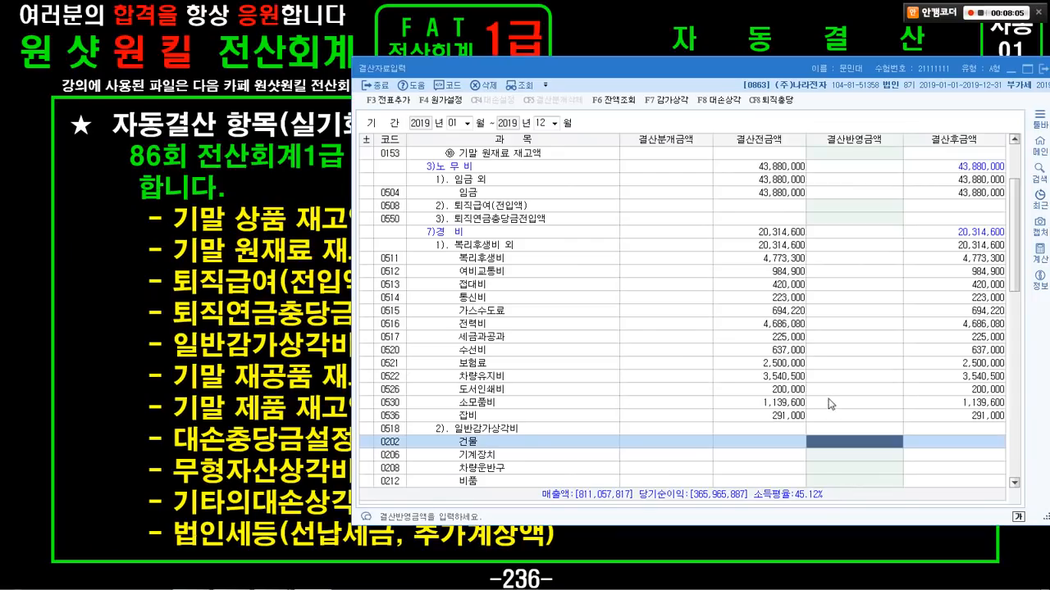
left_click_drag(672, 58, 565, 69)
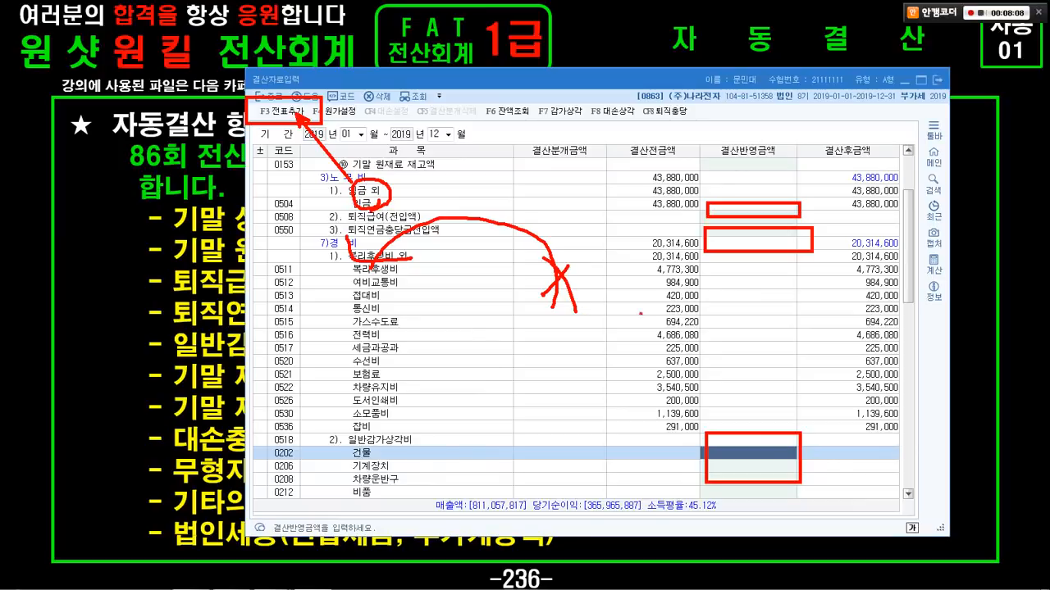
mouse_move(767, 285)
left_mouse_down()
mouse_move(693, 215)
mouse_move(759, 279)
left_mouse_up()
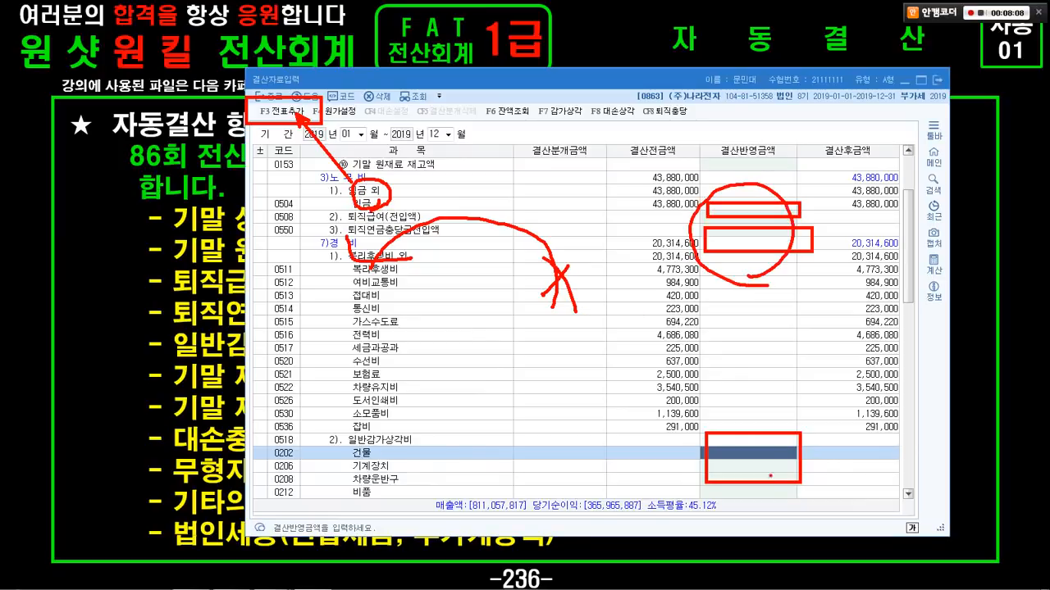
mouse_move(771, 476)
left_mouse_down()
mouse_move(731, 495)
mouse_move(794, 482)
mouse_move(767, 490)
left_mouse_up()
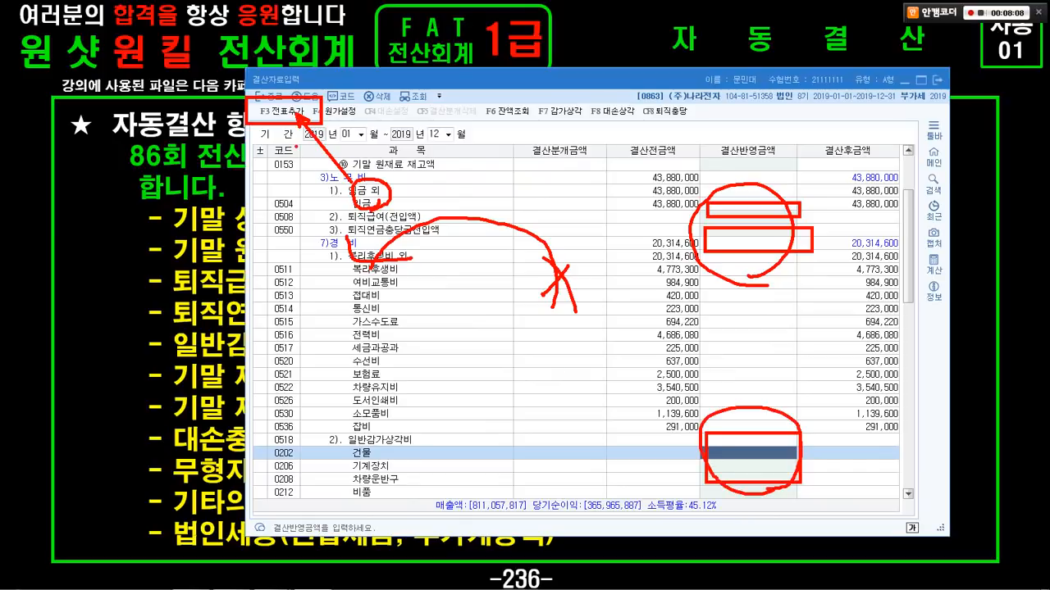
mouse_move(297, 145)
left_mouse_down()
mouse_move(245, 135)
mouse_move(332, 92)
mouse_move(303, 133)
mouse_move(282, 123)
left_mouse_up()
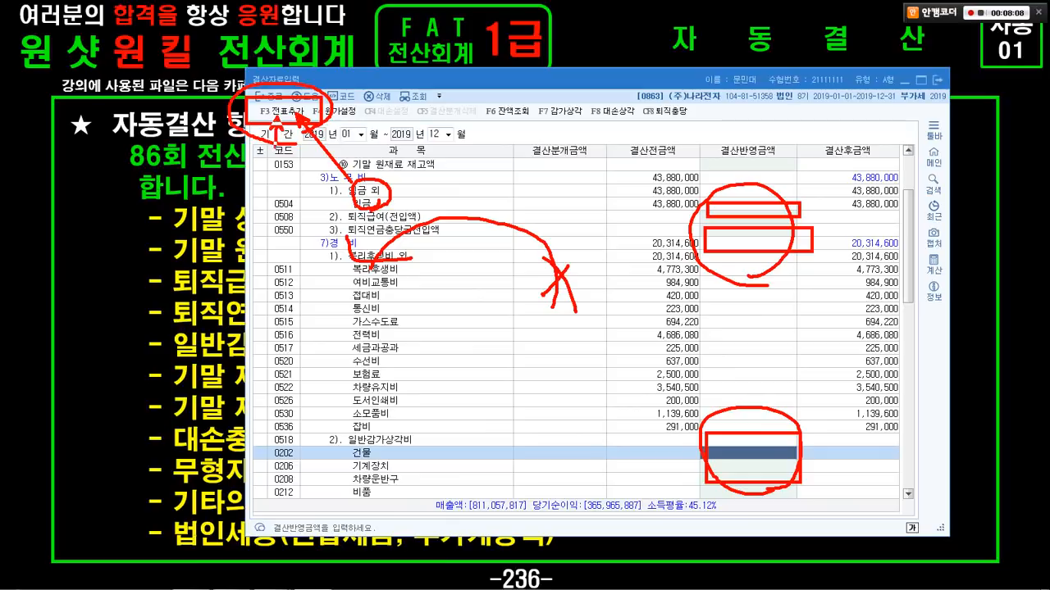
left_click_drag(276, 182, 275, 121)
mouse_move(678, 148)
left_mouse_down()
mouse_move(746, 183)
mouse_move(825, 504)
left_mouse_up()
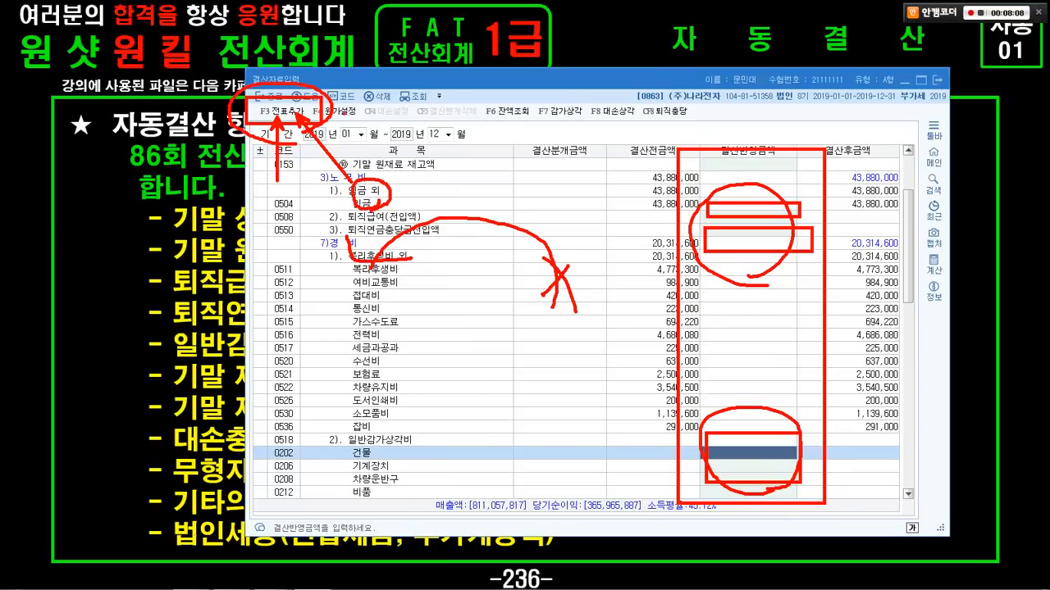
left_click_drag(316, 103, 367, 74)
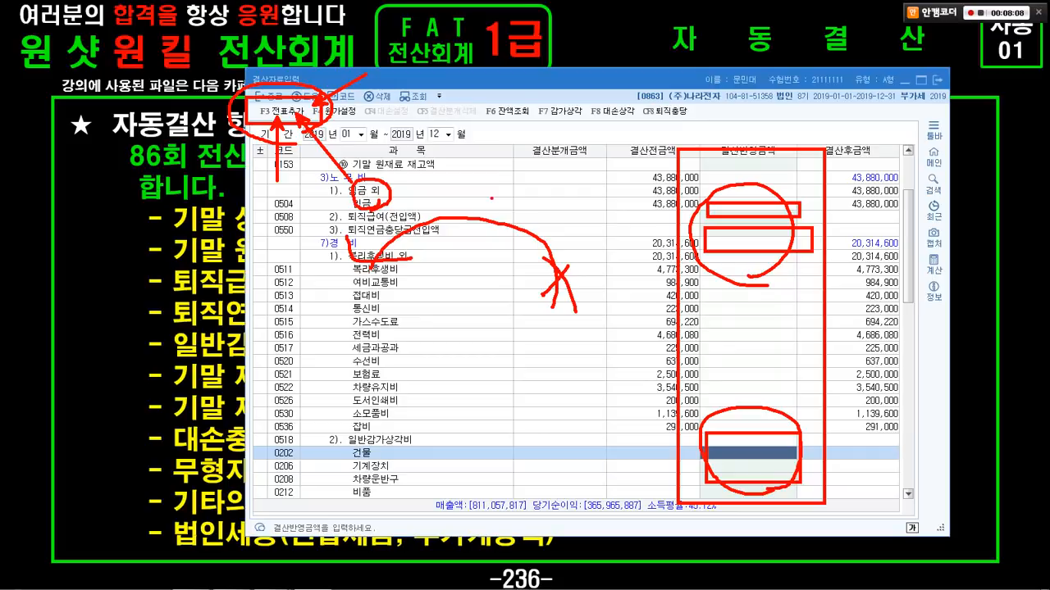
mouse_move(635, 333)
left_mouse_down()
mouse_move(633, 322)
mouse_move(392, 336)
mouse_move(433, 345)
left_mouse_up()
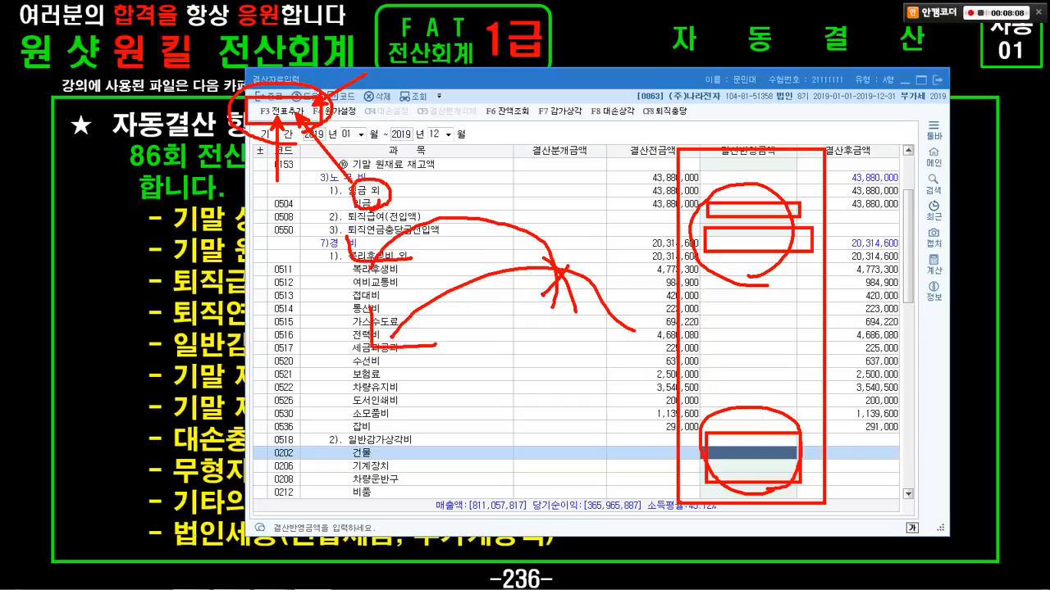
mouse_move(488, 401)
left_mouse_down()
mouse_move(498, 385)
mouse_move(492, 400)
left_mouse_up()
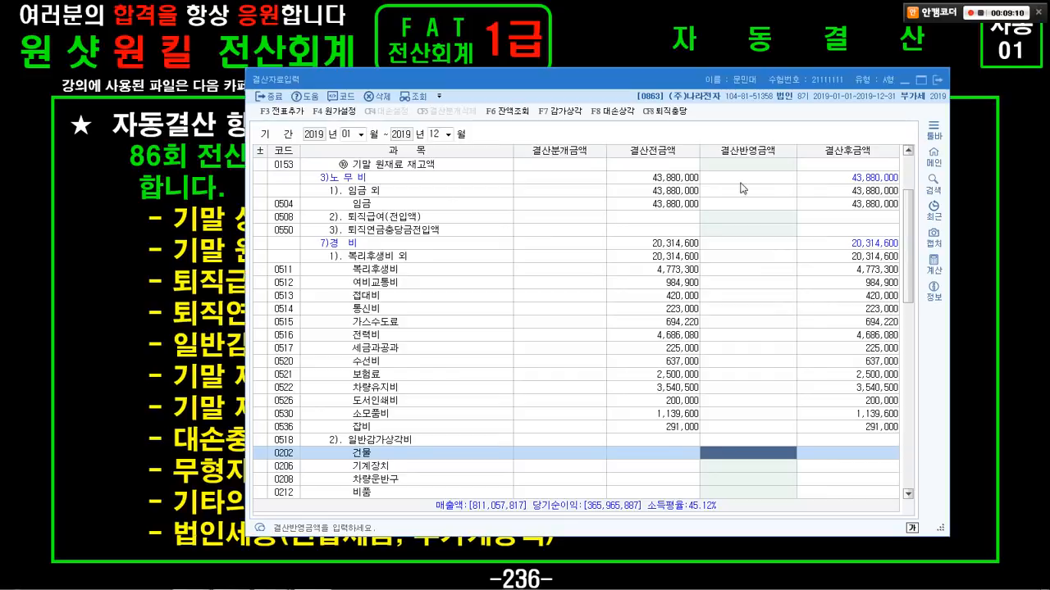
Step: Revisit the 결산반영금액 cells of the 퇴직급여(전입액) and 퇴직연금충당금전입액 rows under 노무비
left_click(746, 215)
left_click(742, 226)
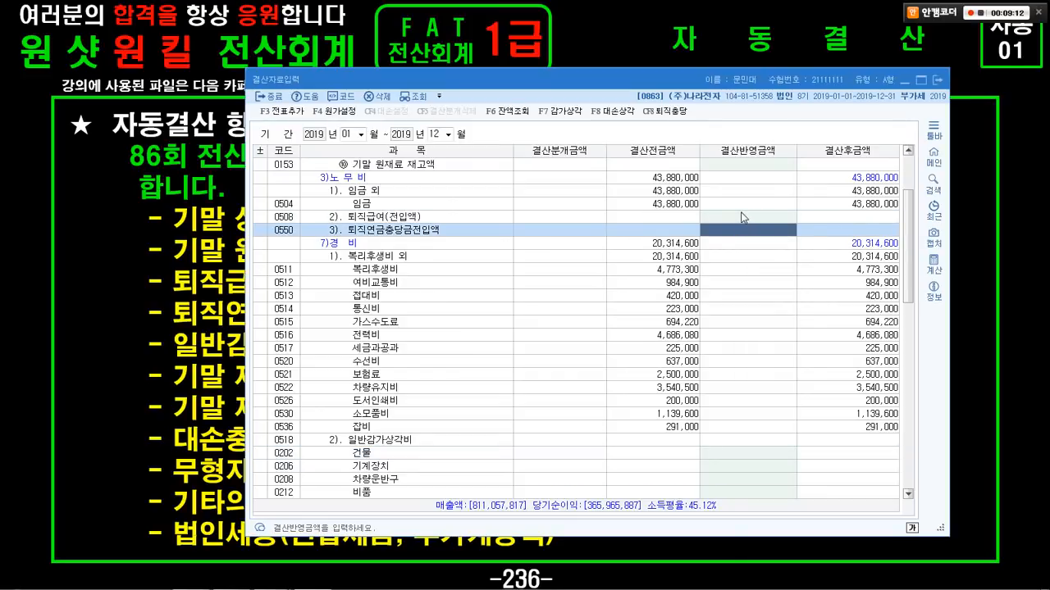
left_click(740, 220)
left_click(741, 225)
Step: Go past the 일반감가상각비 asset rows to the 결산반영금액 cell of the 기말 재공품 재고액 row
scroll(742, 246, "down", 4)
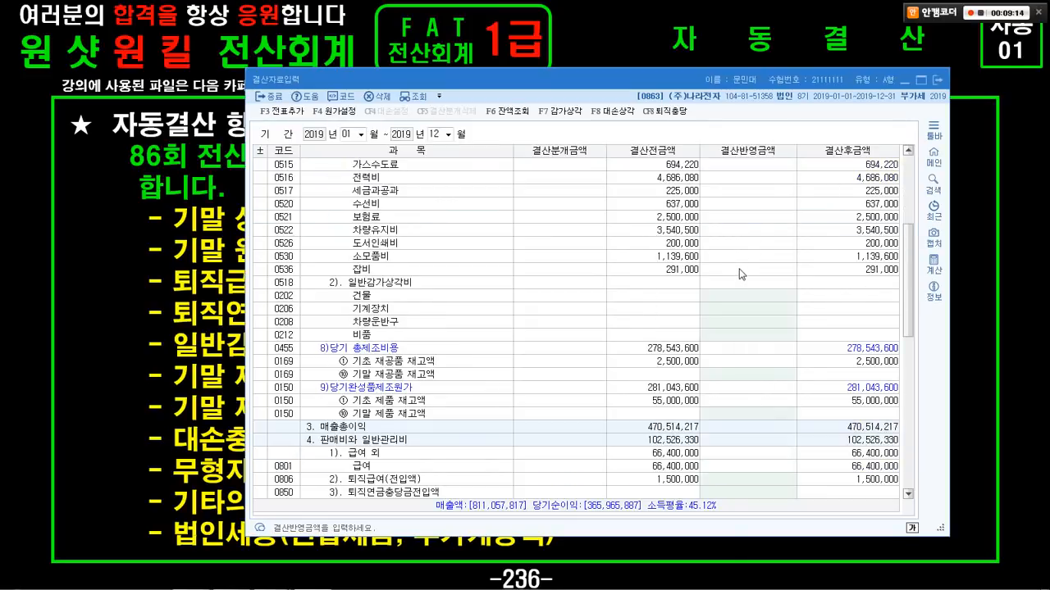
left_click(738, 296)
left_click(736, 322)
left_click(736, 347)
left_click(731, 372)
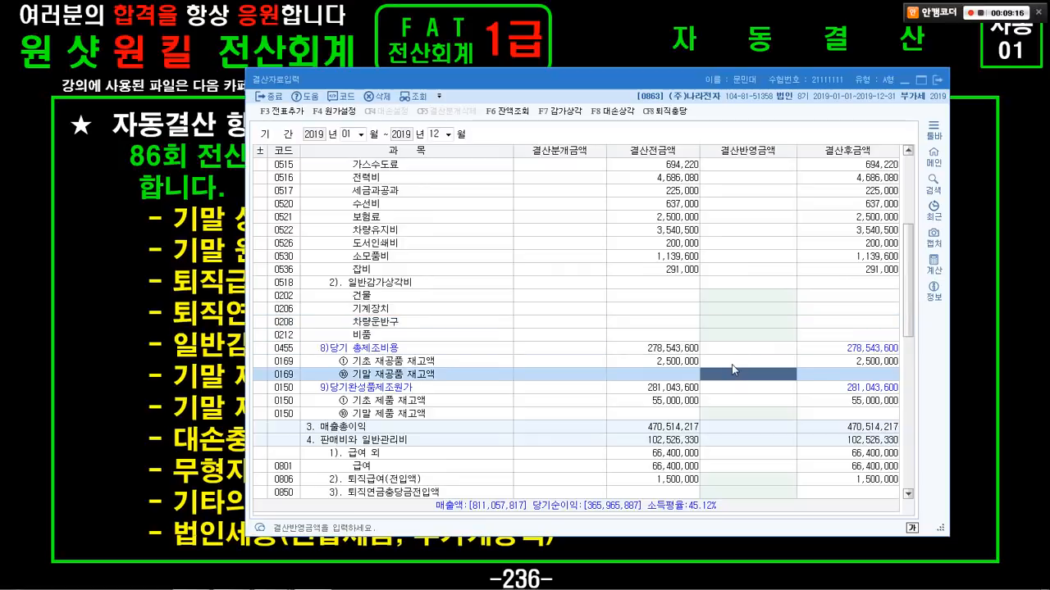
left_click_drag(691, 356, 814, 391)
left_click_drag(328, 367, 450, 387)
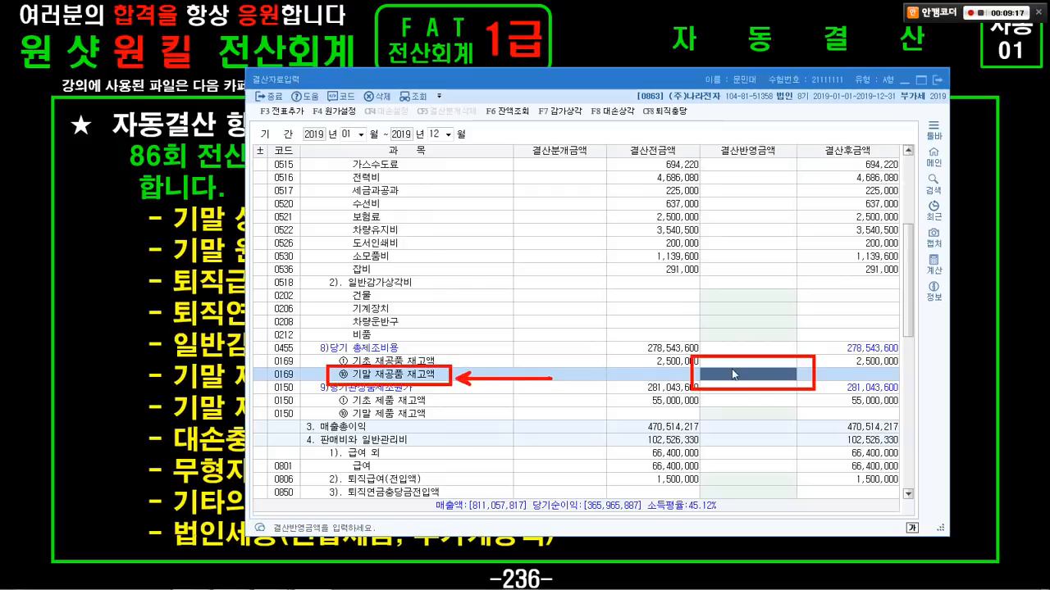
key("Escape")
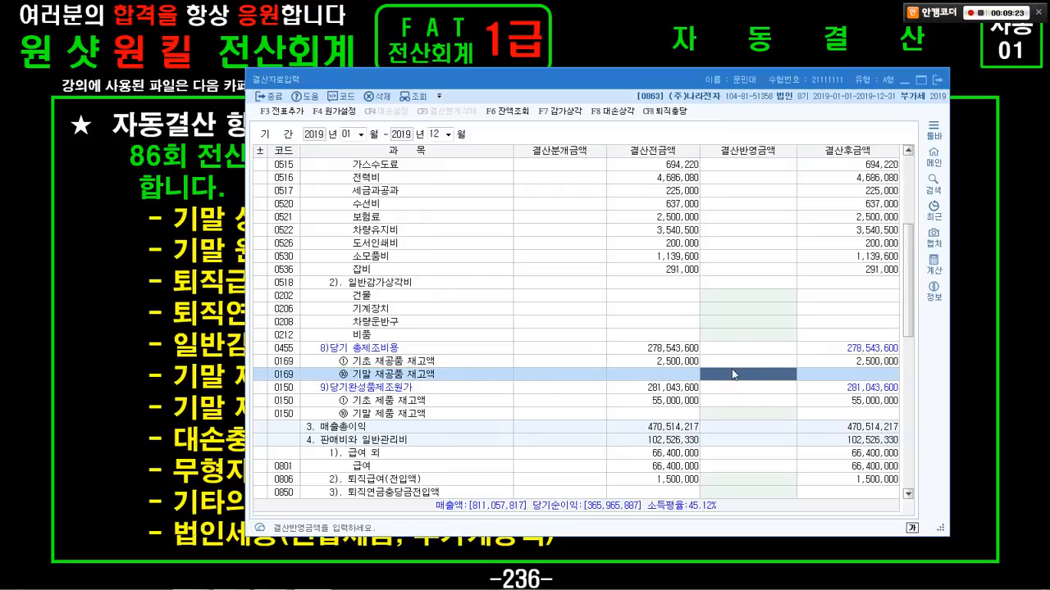
Step: Return to the start of the closing table, select the 상품매출원가 row, and shift the window to uncover the slide's item list
left_click(374, 229)
scroll(419, 226, "up", 3)
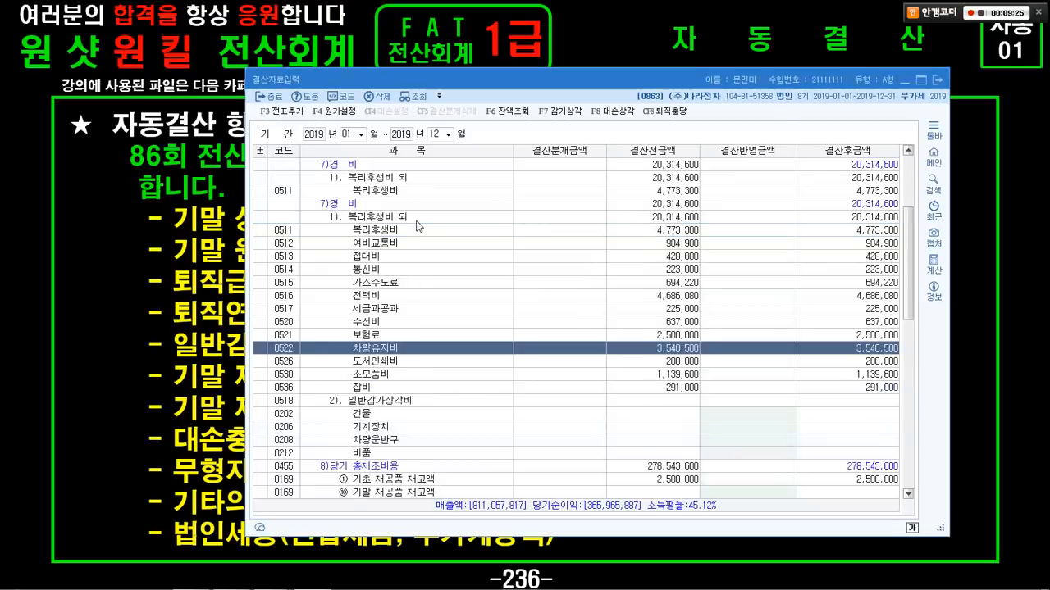
scroll(418, 225, "up", 6)
left_click(391, 215)
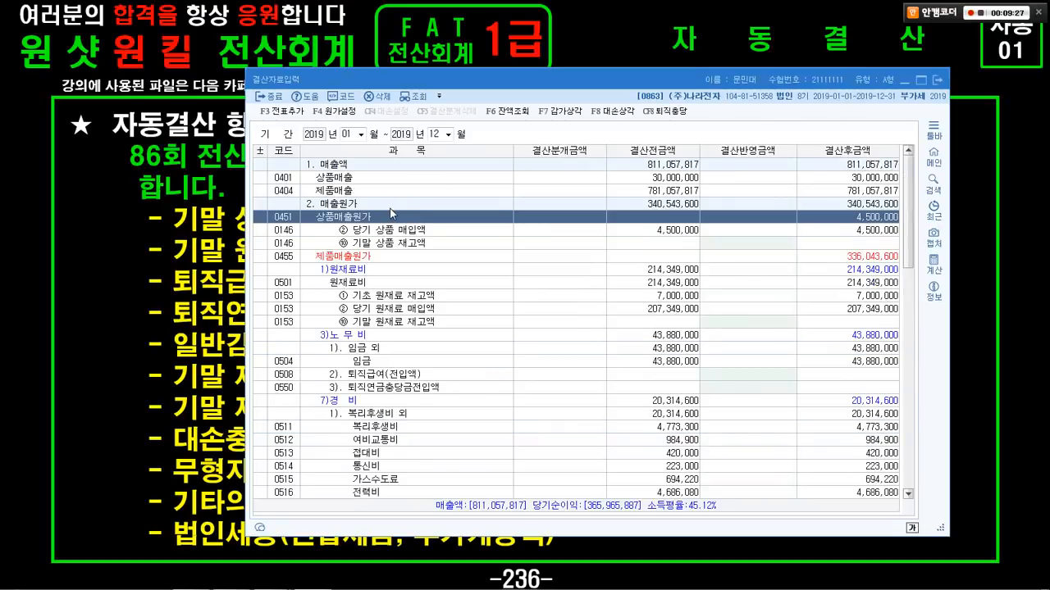
left_click_drag(493, 74, 555, 68)
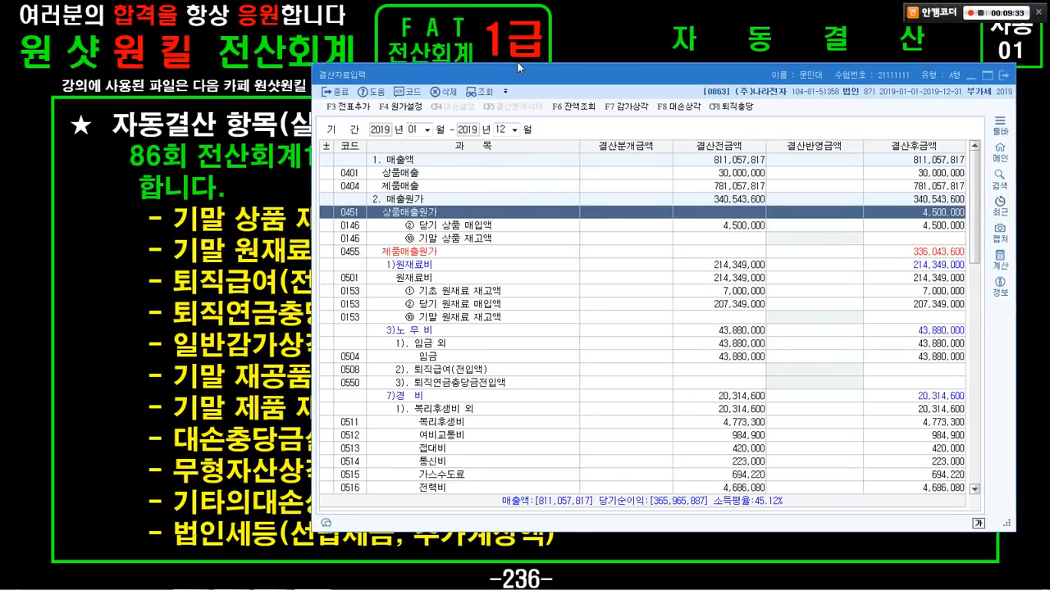
left_click_drag(517, 67, 472, 71)
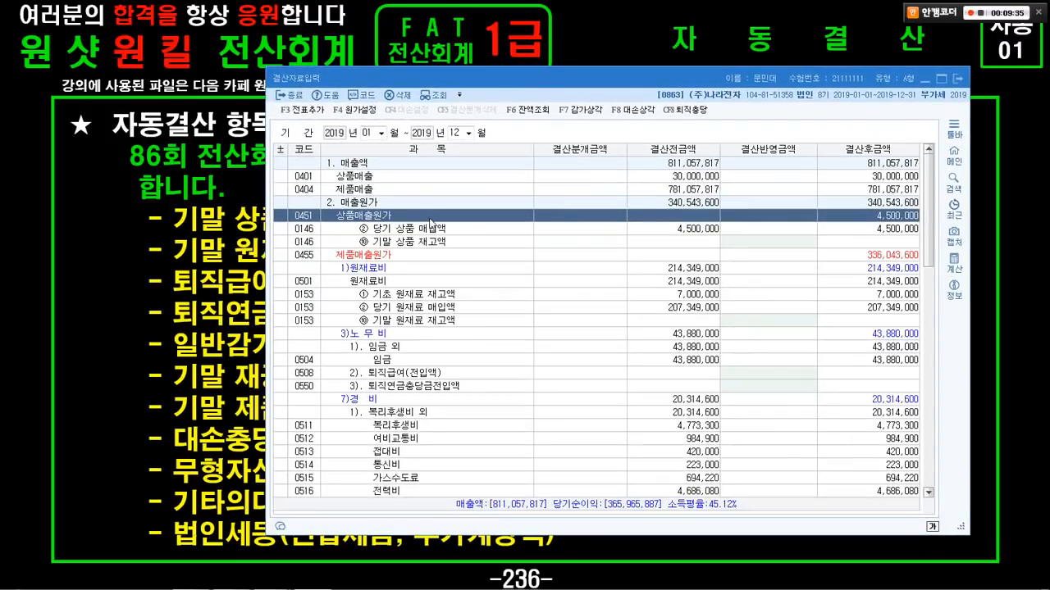
Step: Search the closing table for 기말재공품재고액 with the Find function and jump to the next match
key("ctrl+f")
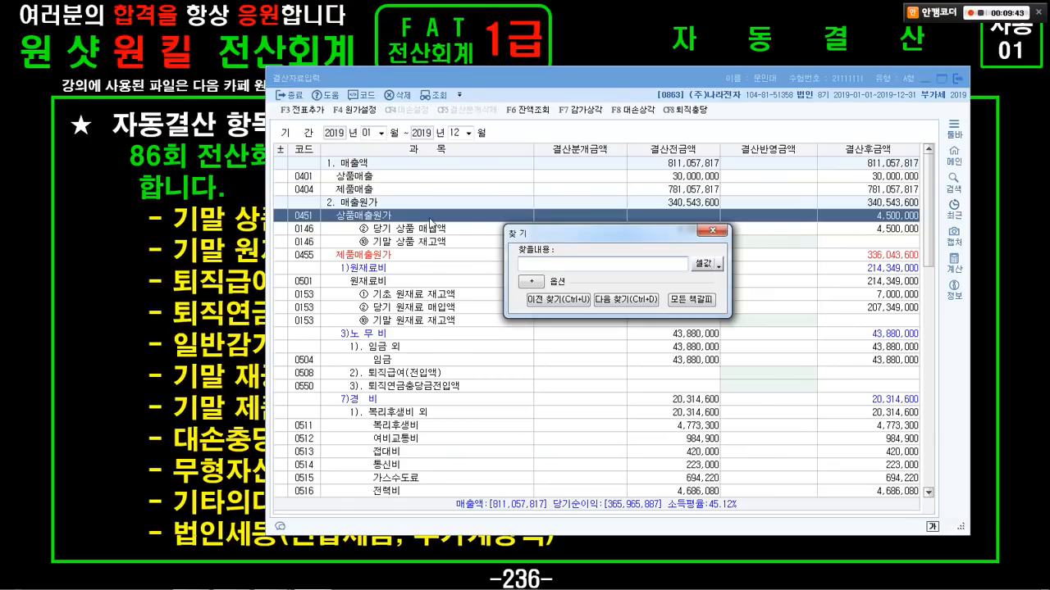
type("기말재공품재고액")
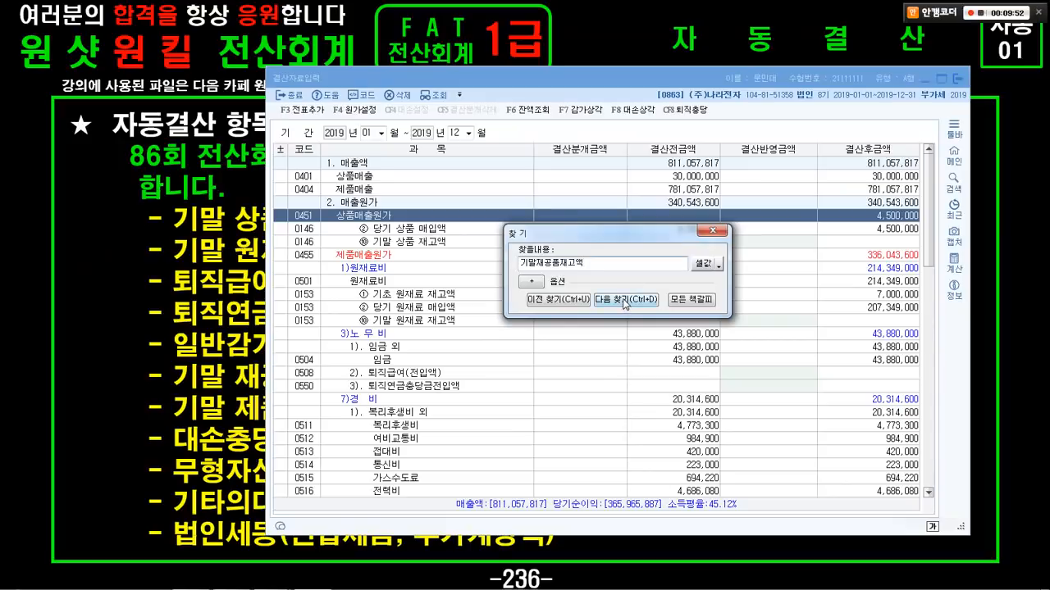
left_click(623, 300)
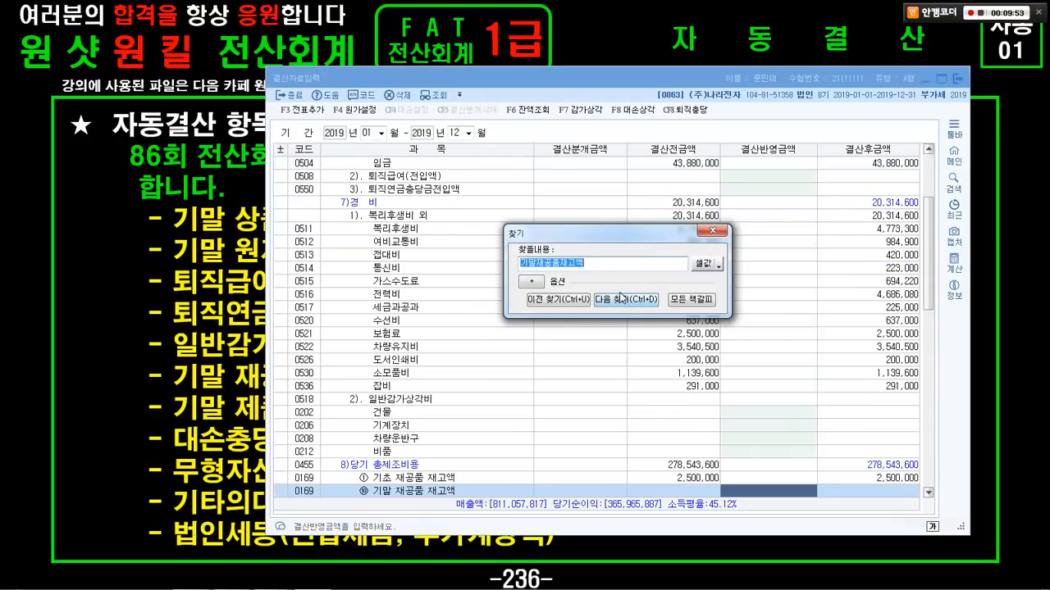
Step: Close the search, switch to the slide, and temporarily mark its automatic closing item list with a box and an arrow
left_click(713, 230)
scroll(730, 238, "down", 6)
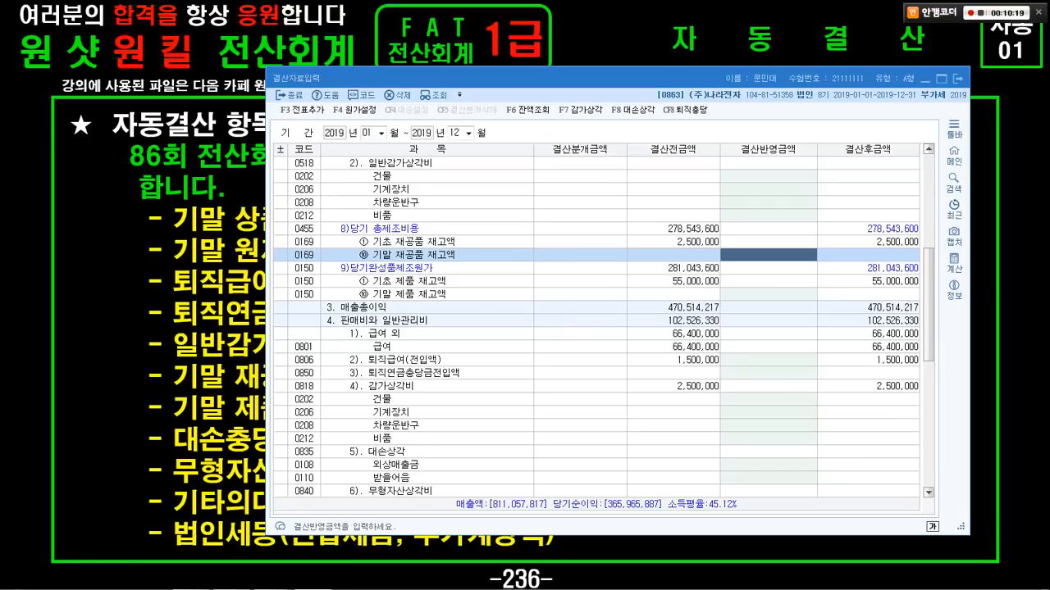
key("alt+Tab")
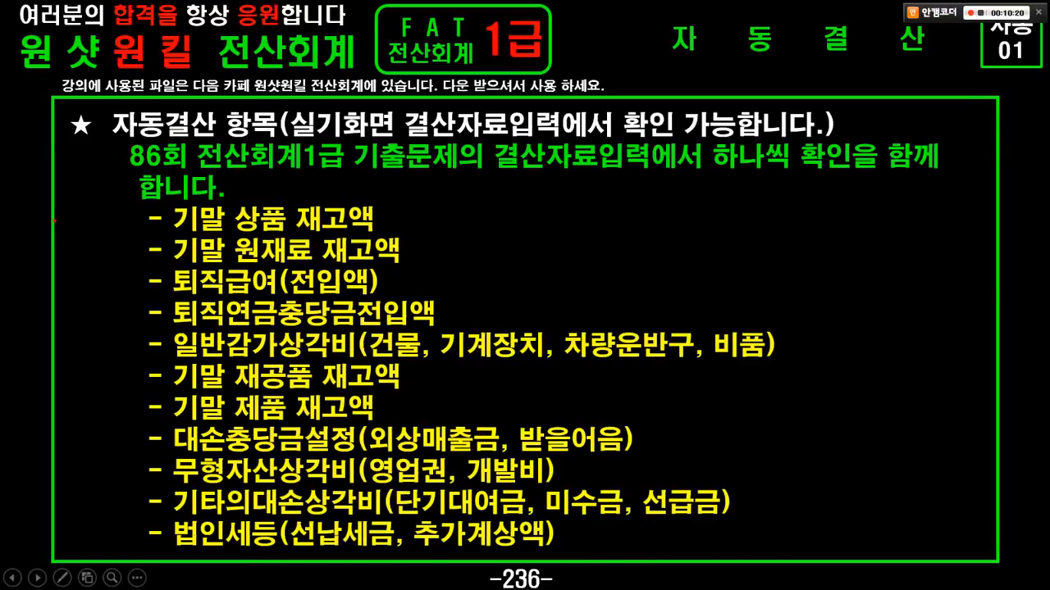
mouse_move(92, 197)
left_mouse_down()
mouse_move(429, 328)
mouse_move(825, 552)
left_mouse_up()
left_click_drag(879, 256, 714, 315)
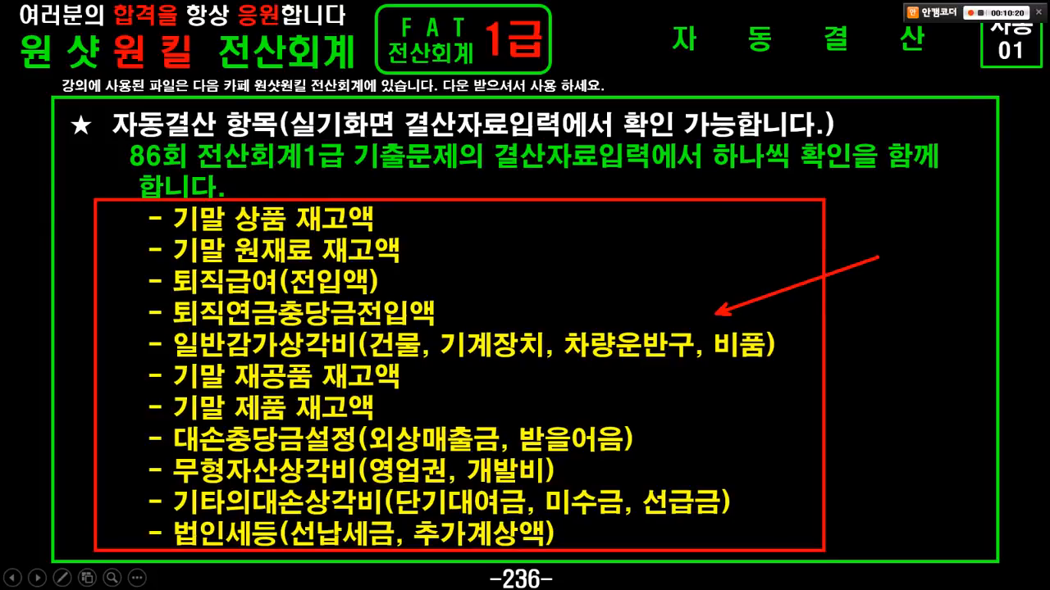
key("e")
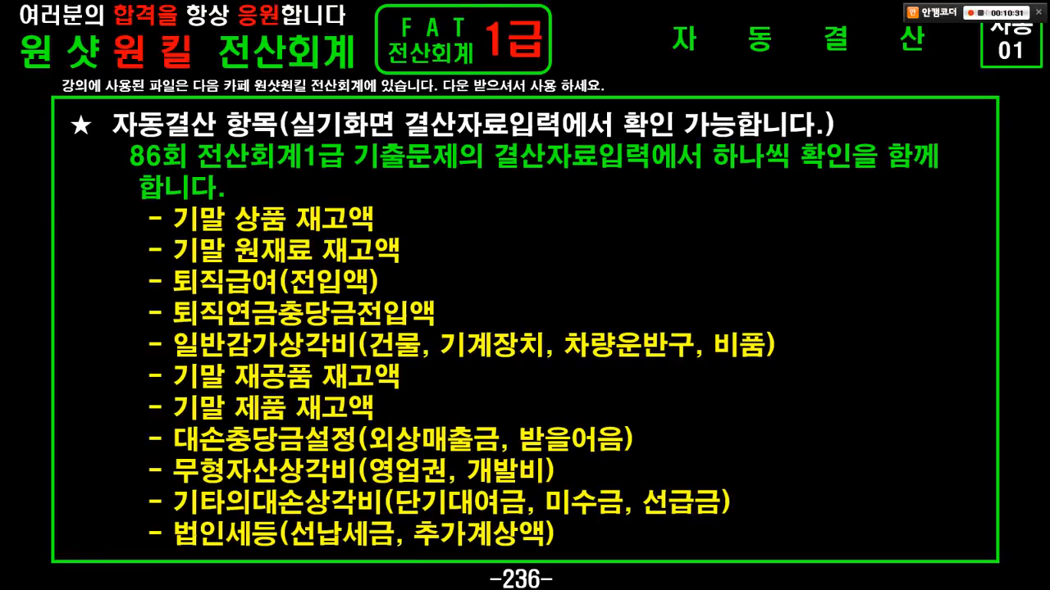
Step: Close the 결산자료입력 window and reopen 결산자료입력 from the 결산/재무제표 group of the KcLep main screen
key("alt+Tab")
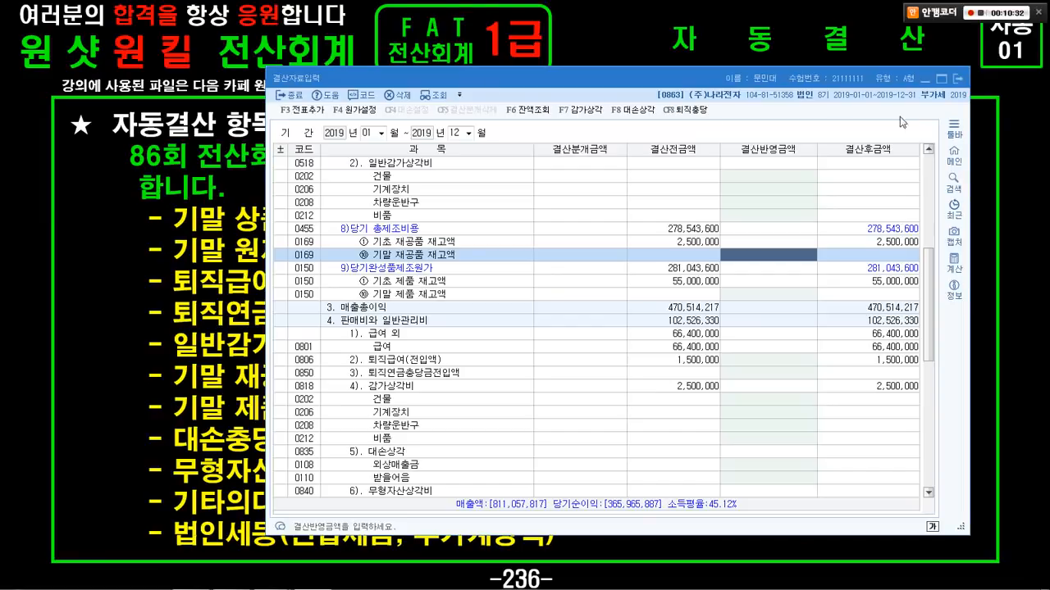
left_click(957, 78)
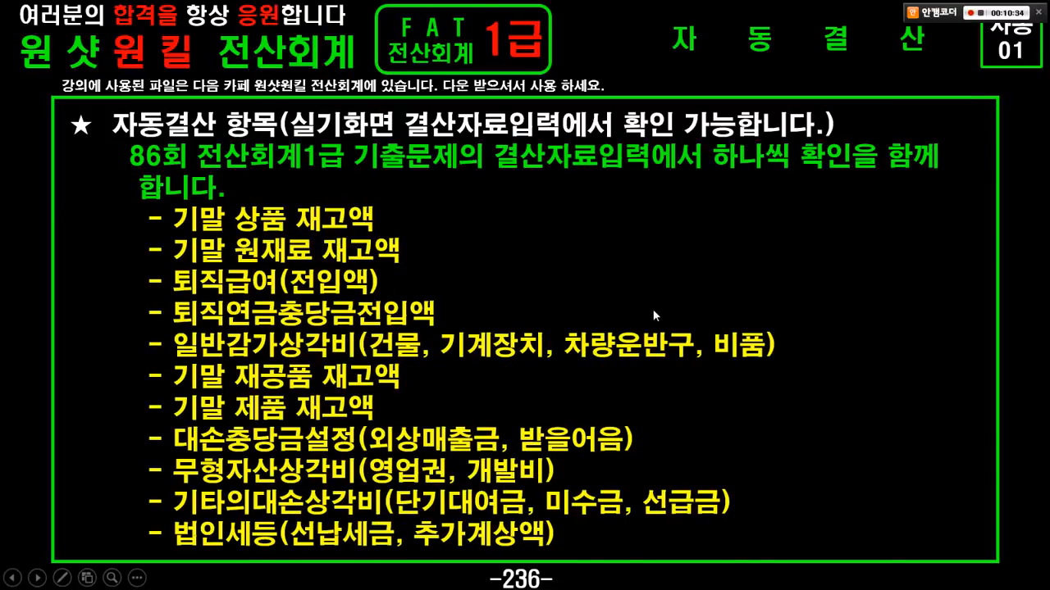
key("alt+Tab")
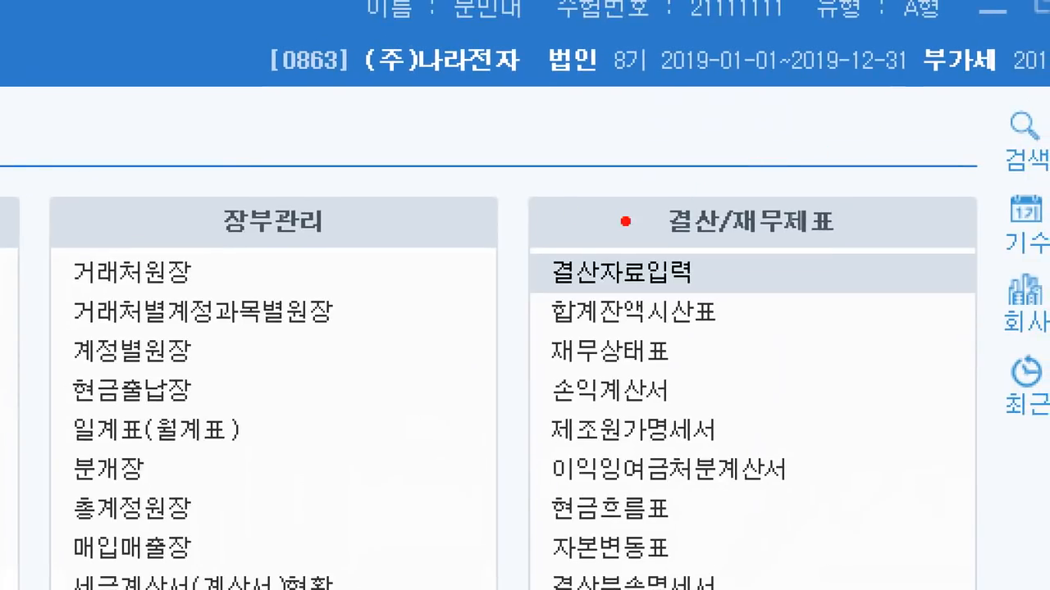
left_click_drag(492, 179, 994, 500)
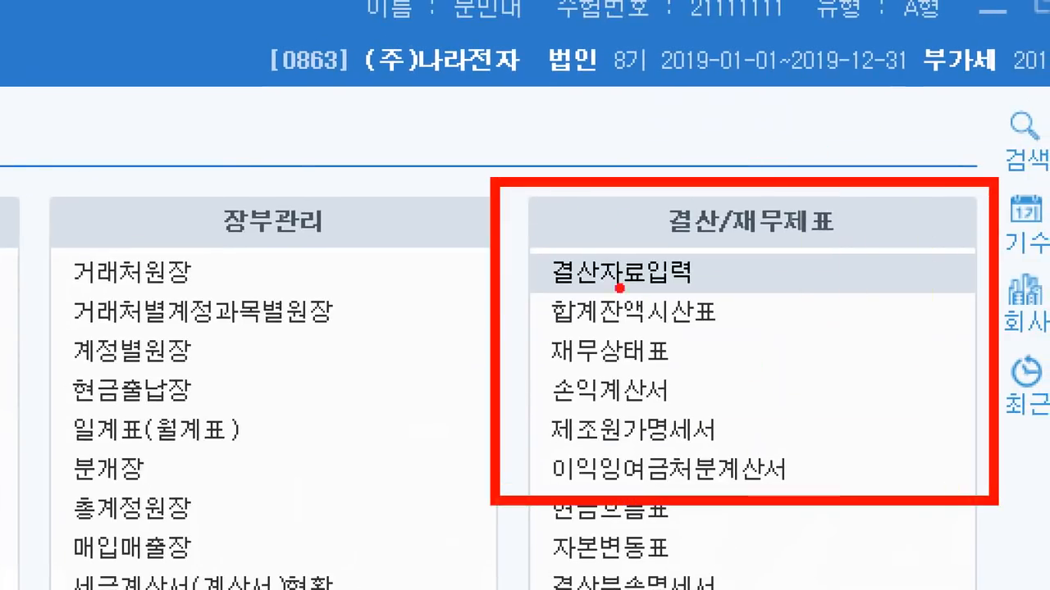
mouse_move(518, 248)
left_mouse_down()
mouse_move(739, 313)
mouse_move(928, 432)
left_mouse_up()
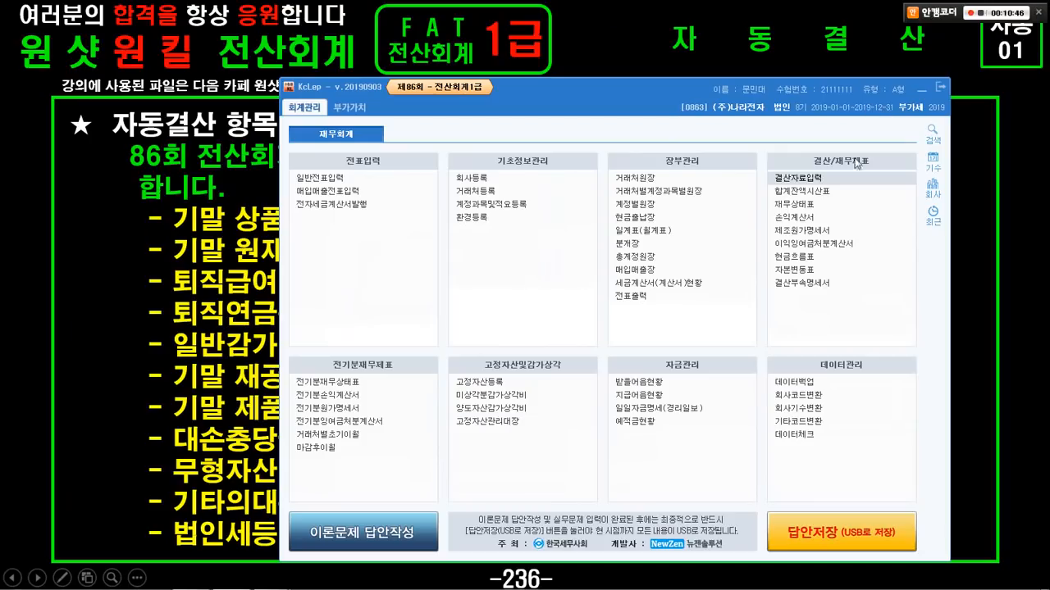
left_click(819, 177)
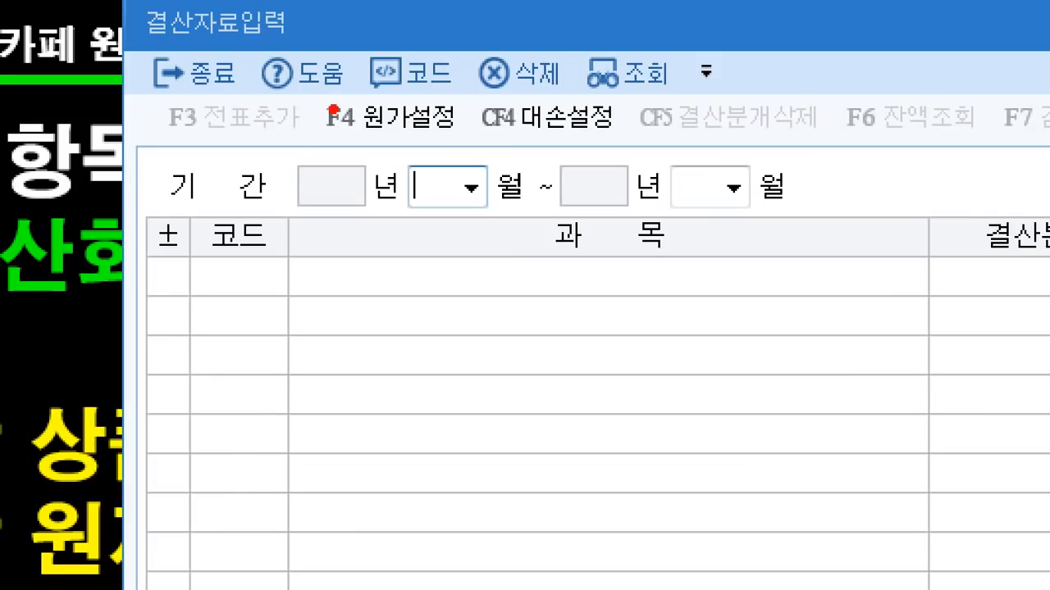
Step: Annotate the start and end month fields of the empty closing screen with boxes and a handwritten 01 to 12 range
mouse_move(336, 106)
left_mouse_down()
mouse_move(492, 238)
mouse_move(513, 243)
left_mouse_up()
mouse_move(608, 125)
left_mouse_down()
mouse_move(705, 160)
mouse_move(831, 240)
left_mouse_up()
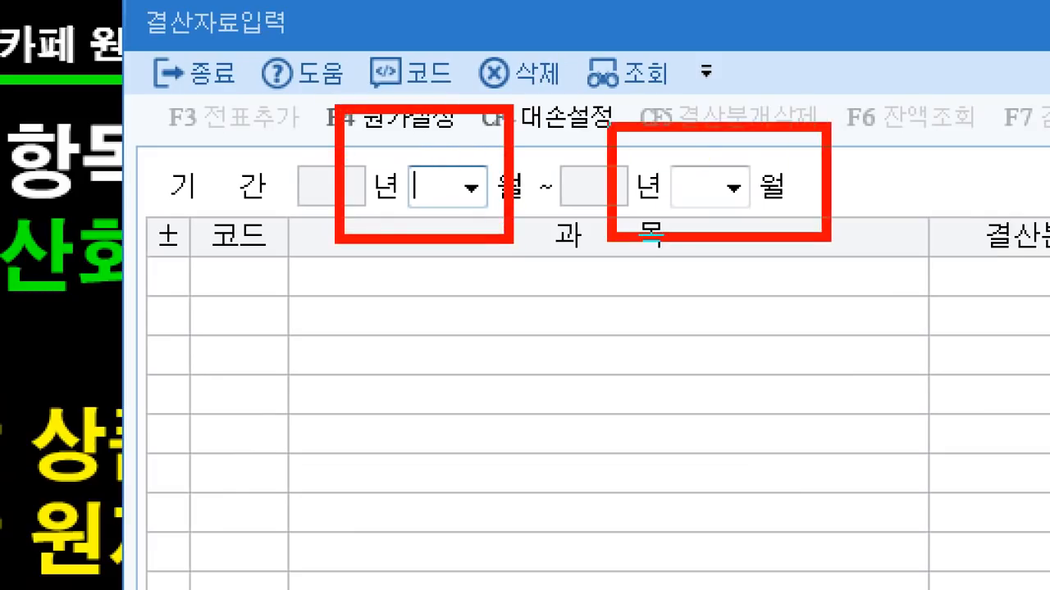
left_click_drag(422, 285, 392, 339)
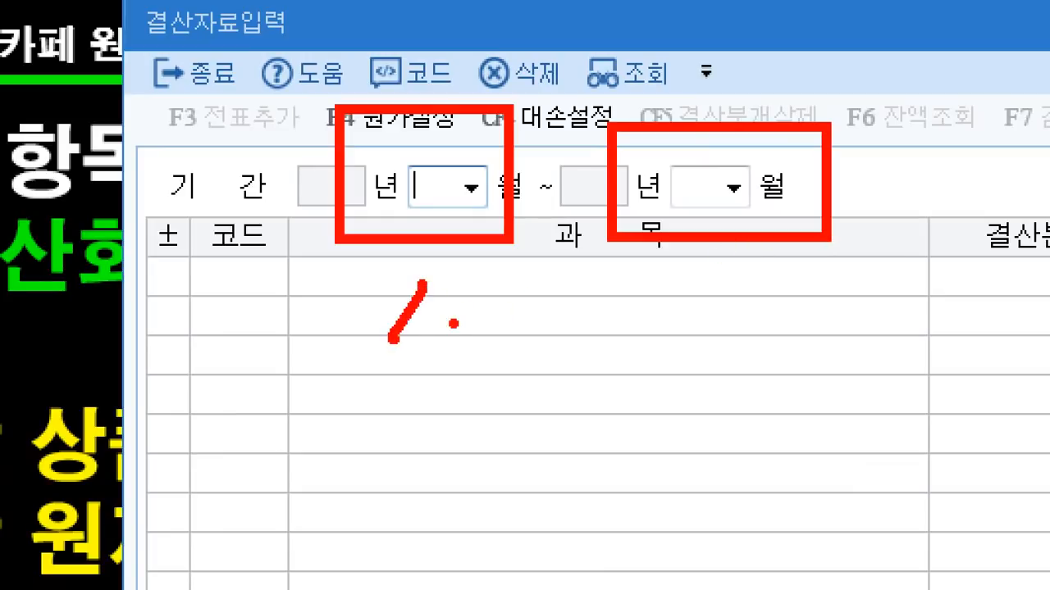
mouse_move(453, 324)
left_mouse_down()
mouse_move(496, 280)
mouse_move(560, 344)
left_mouse_up()
mouse_move(725, 280)
left_mouse_down()
mouse_move(707, 348)
mouse_move(814, 333)
left_mouse_up()
left_click_drag(508, 277, 430, 343)
left_click_drag(399, 243, 488, 322)
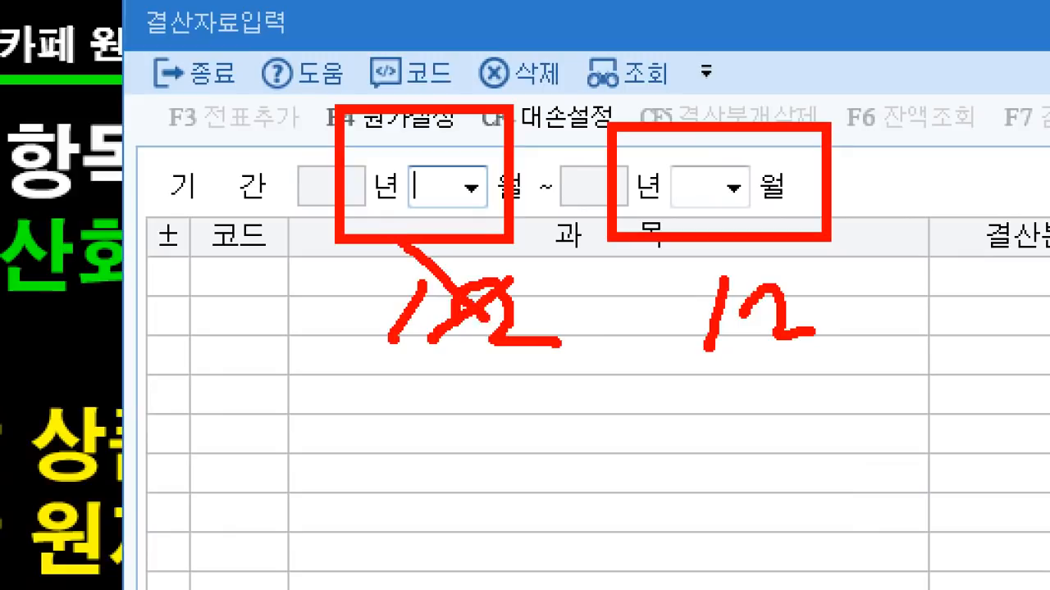
mouse_move(428, 412)
left_mouse_down()
mouse_move(381, 433)
mouse_move(425, 423)
left_mouse_up()
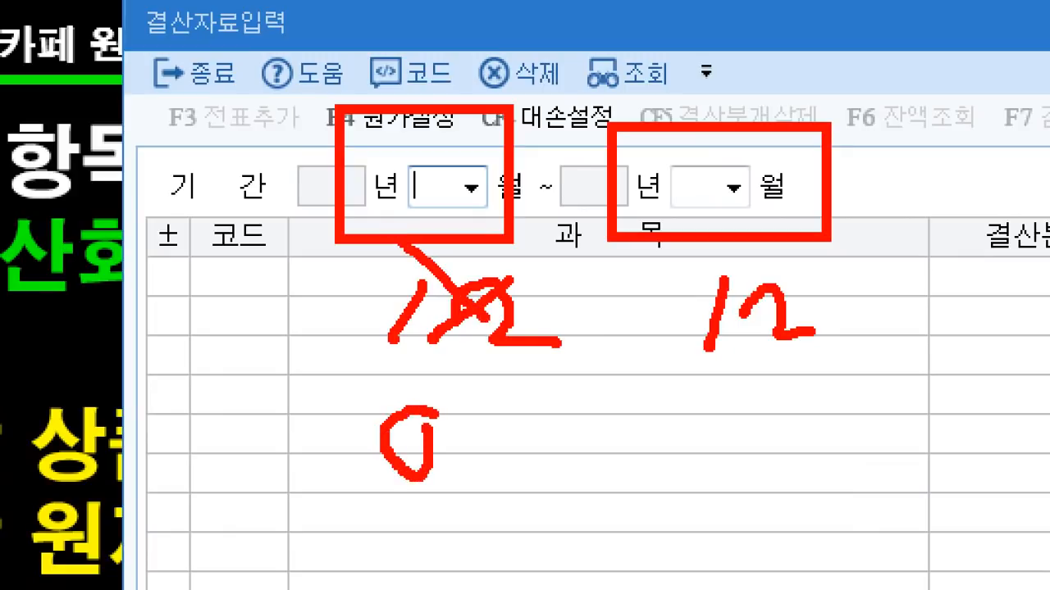
left_click_drag(462, 381, 479, 486)
left_click_drag(558, 427, 707, 349)
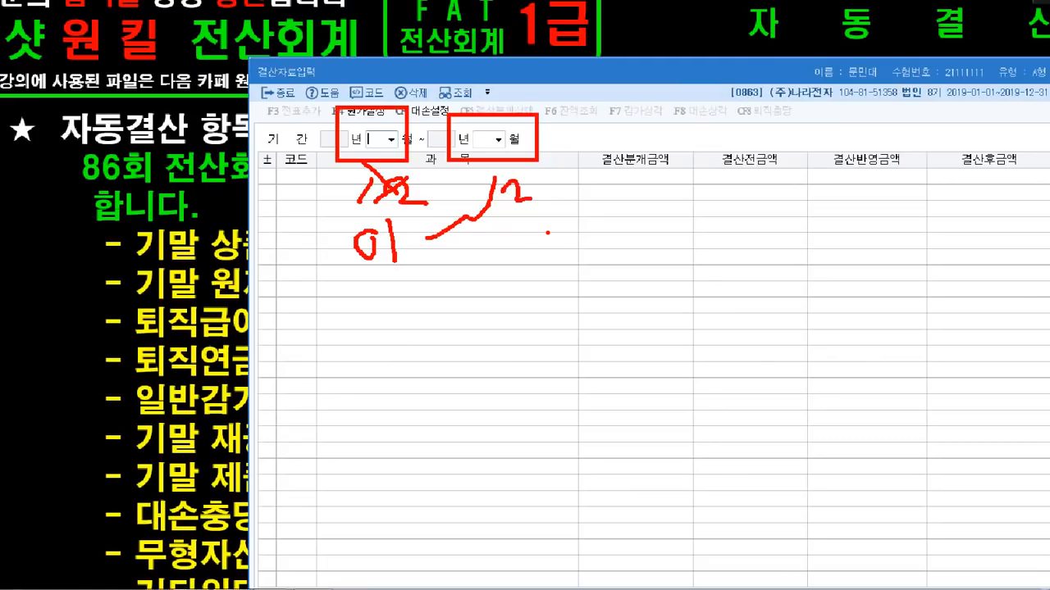
Step: Set the closing period from month 01 to month 12 of 2019 and load the closing table
type("019 년 ")
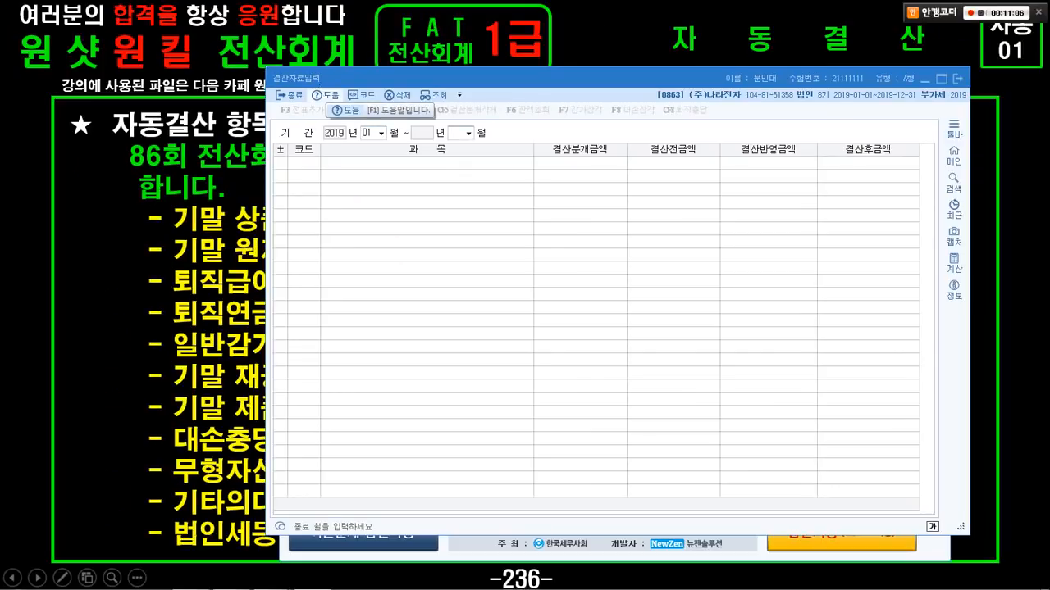
type("12")
key("Return")
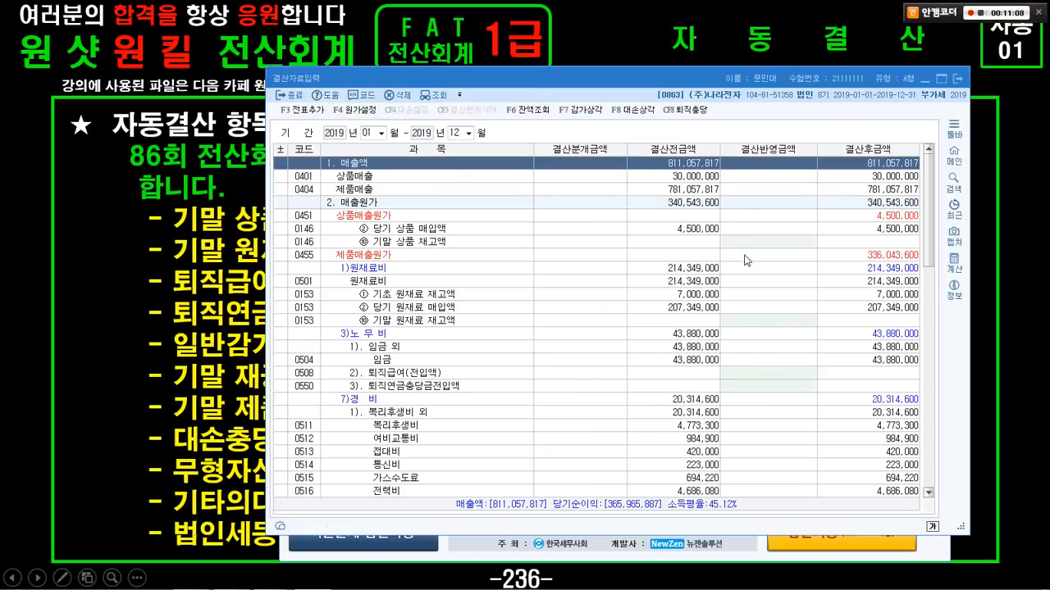
Step: Select the 결산반영금액 cell of 기말 상품 재고액, then mark the 원재료 and 퇴직급여 entry cells and the 전표추가 function
left_click(736, 204)
left_click(738, 243)
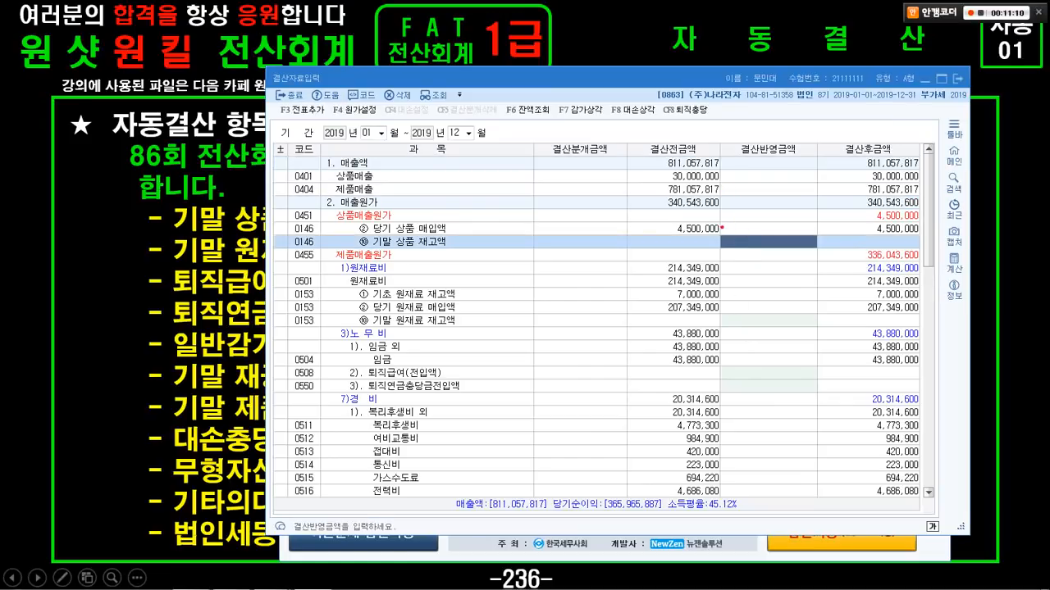
left_click_drag(715, 231, 819, 261)
left_click_drag(706, 308, 820, 323)
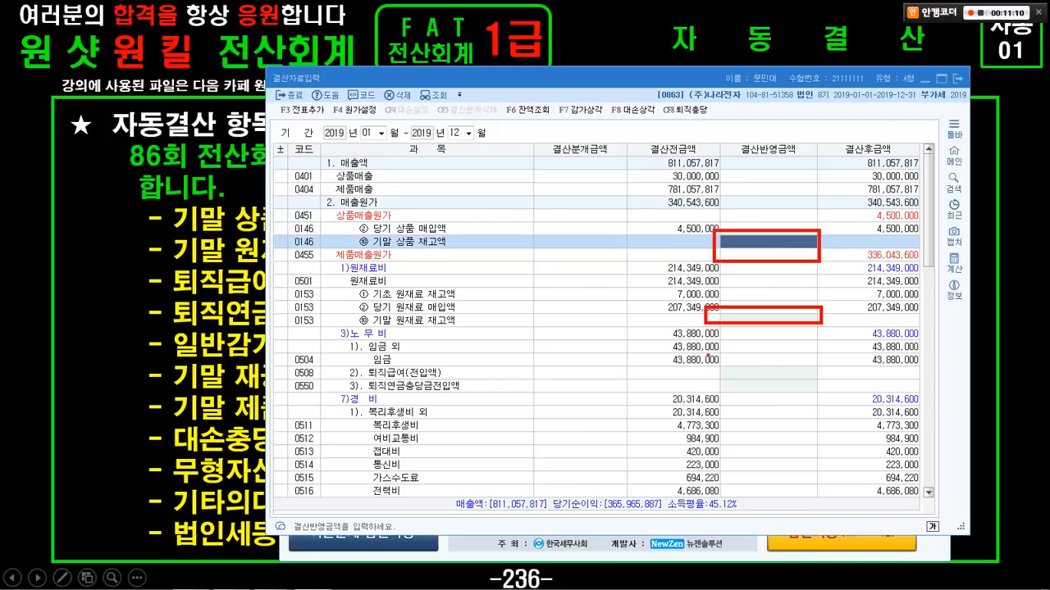
mouse_move(703, 355)
left_mouse_down()
mouse_move(830, 401)
mouse_move(815, 420)
mouse_move(833, 469)
left_mouse_up()
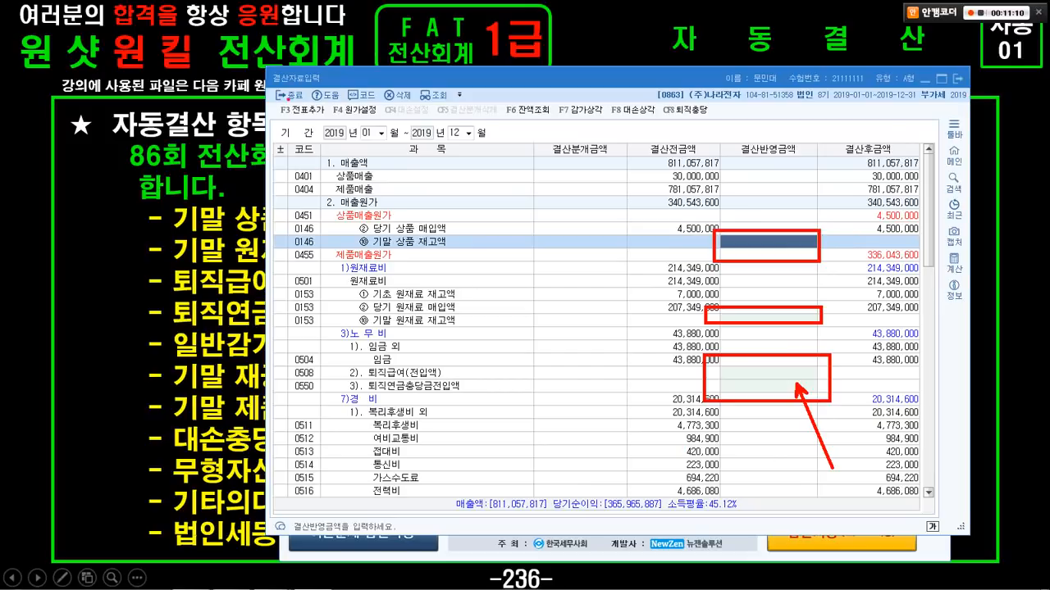
left_click_drag(276, 93, 333, 124)
left_click_drag(356, 184, 318, 124)
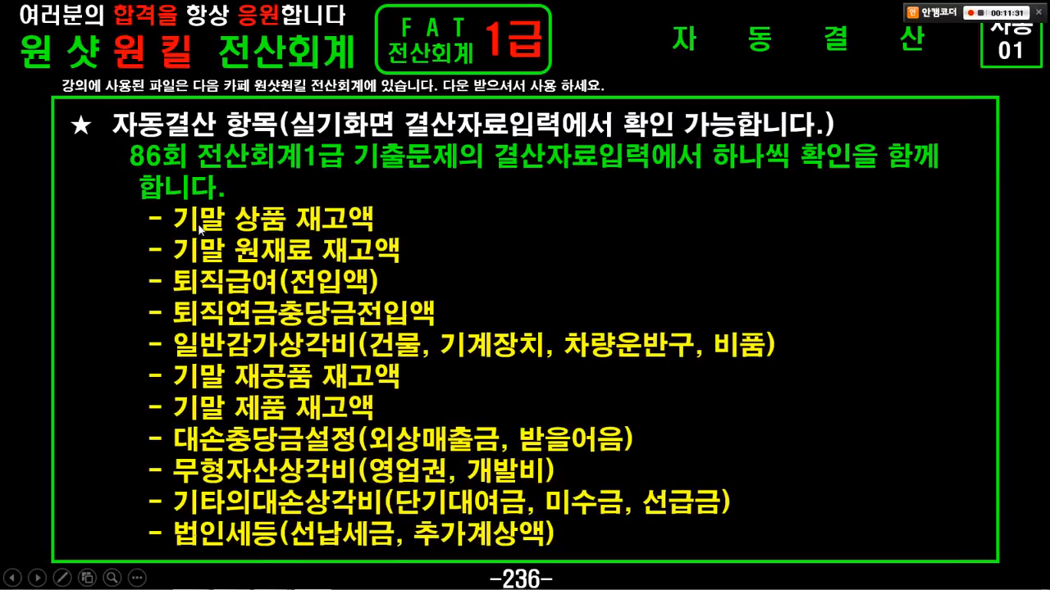
Step: Return to the slide show and advance to the 자동결산 recommended practice problems on page 237
left_click(194, 228)
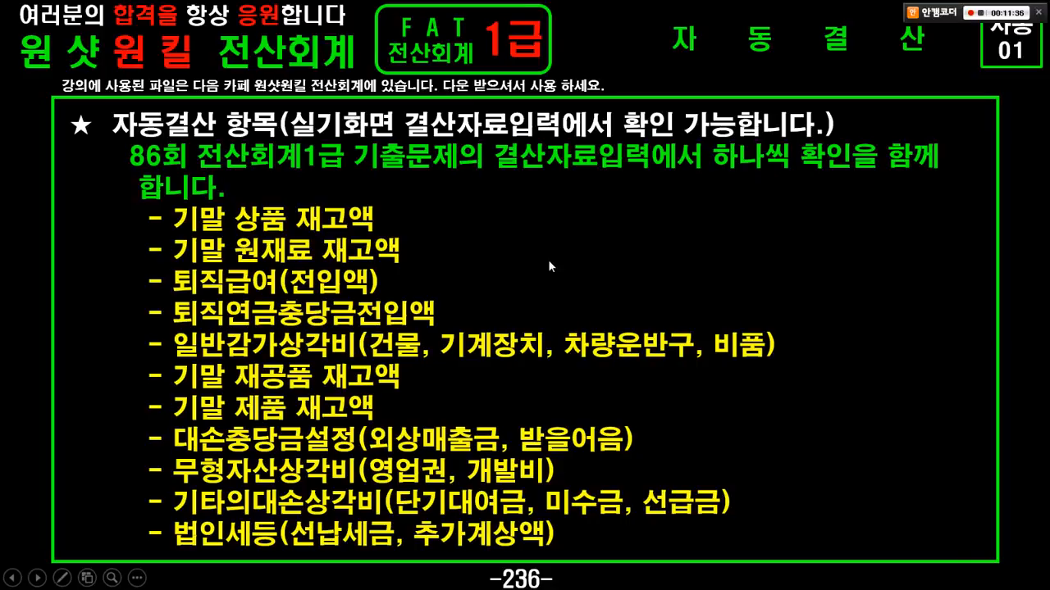
mouse_move(644, 8)
left_mouse_down()
mouse_move(980, 78)
mouse_move(944, 79)
left_mouse_up()
key("Escape")
key("Right")
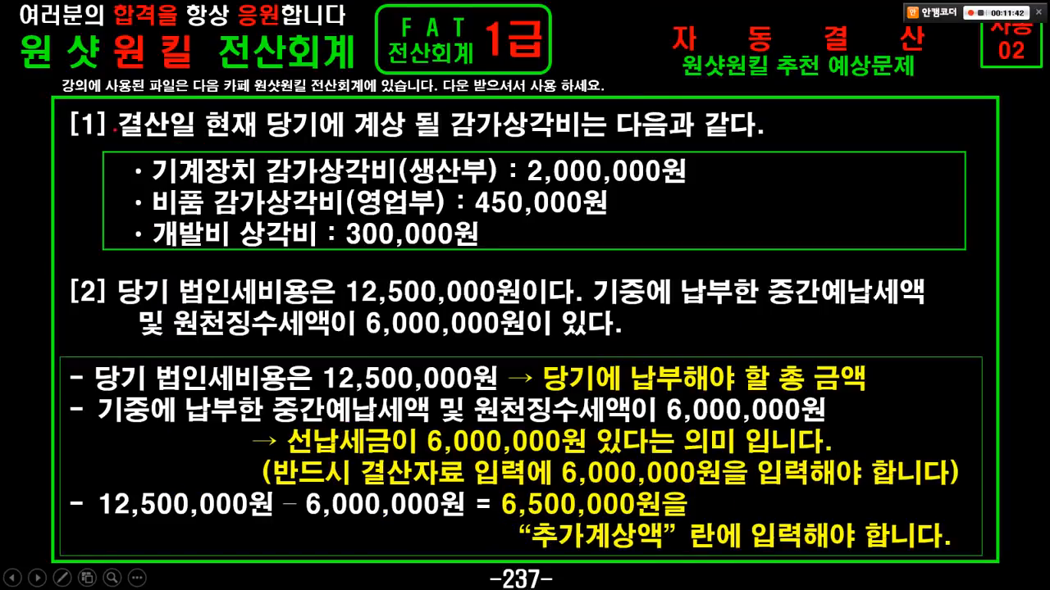
Step: Mark problem [1] on the slide, underlining the depreciation items for 기계장치 (생산부), 비품 (영업부) and 개발비
mouse_move(107, 104)
left_mouse_down()
mouse_move(308, 127)
mouse_move(403, 120)
mouse_move(352, 123)
mouse_move(400, 133)
left_mouse_up()
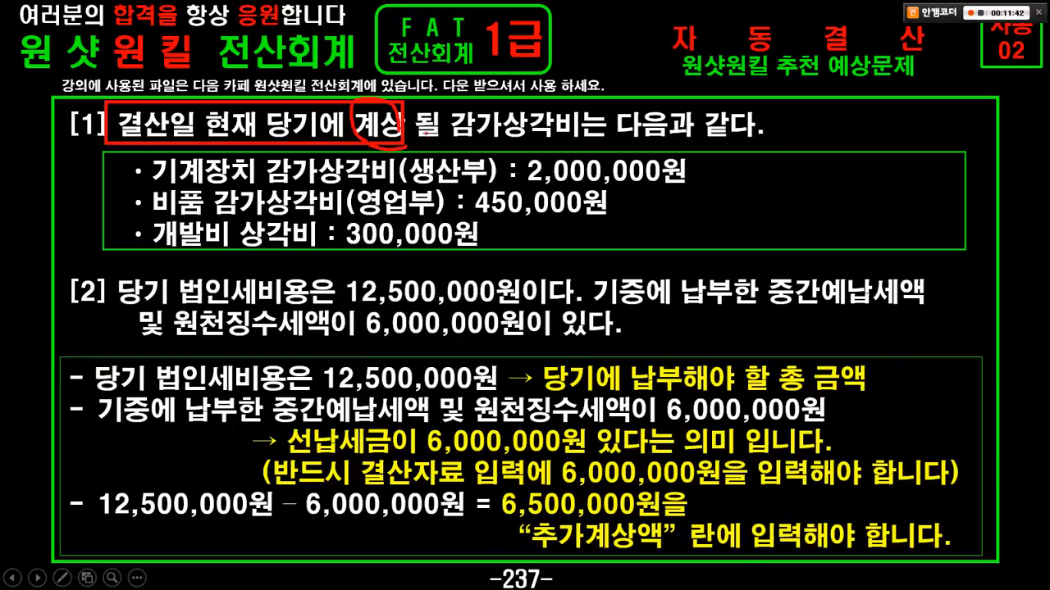
left_click_drag(466, 140, 759, 140)
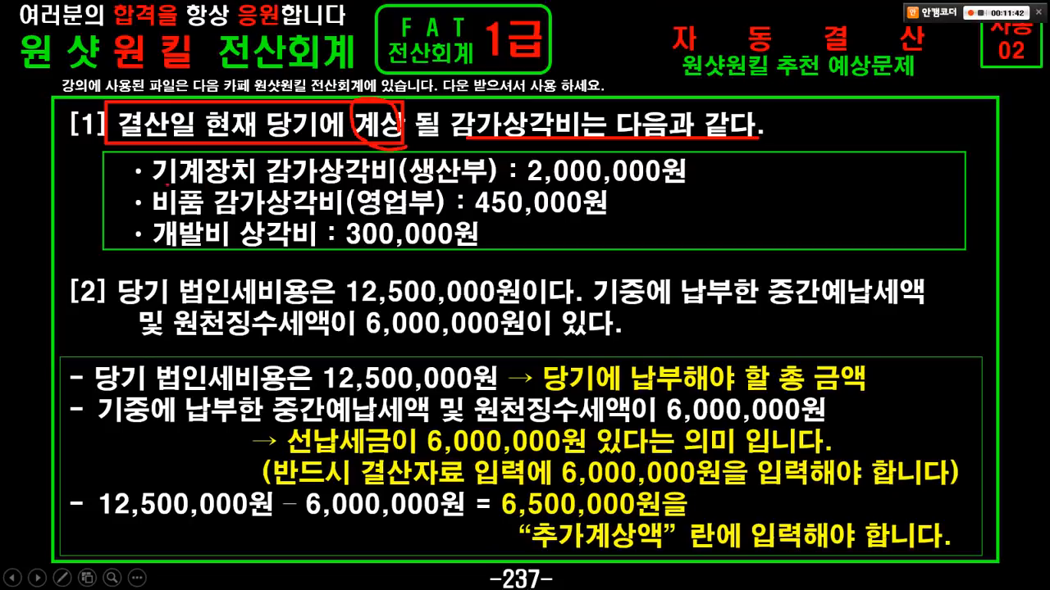
left_click_drag(156, 189, 469, 191)
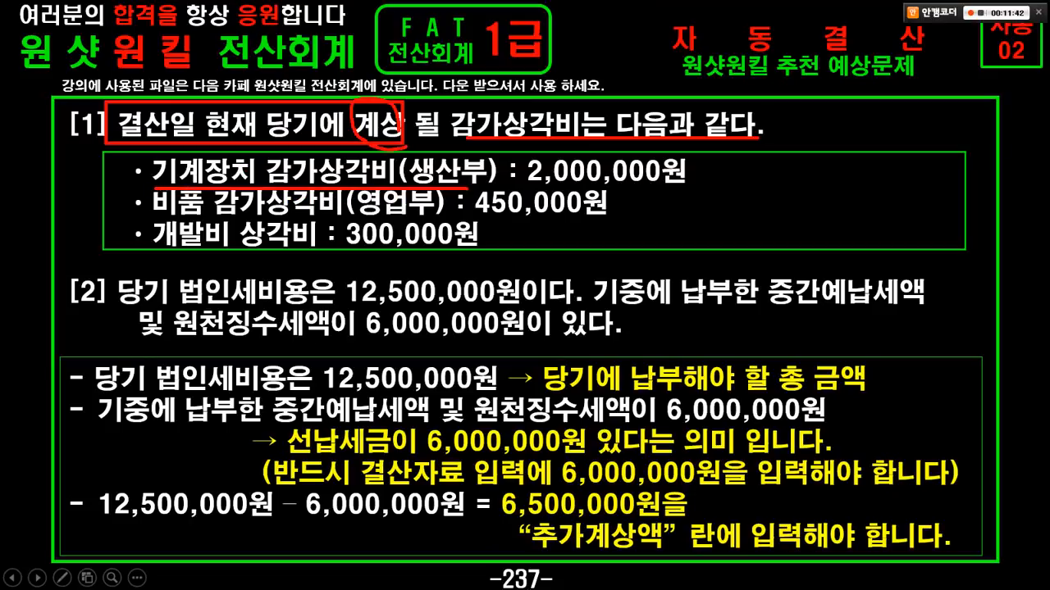
left_click_drag(441, 154, 426, 173)
left_click_drag(155, 219, 434, 218)
left_click_drag(151, 256, 326, 256)
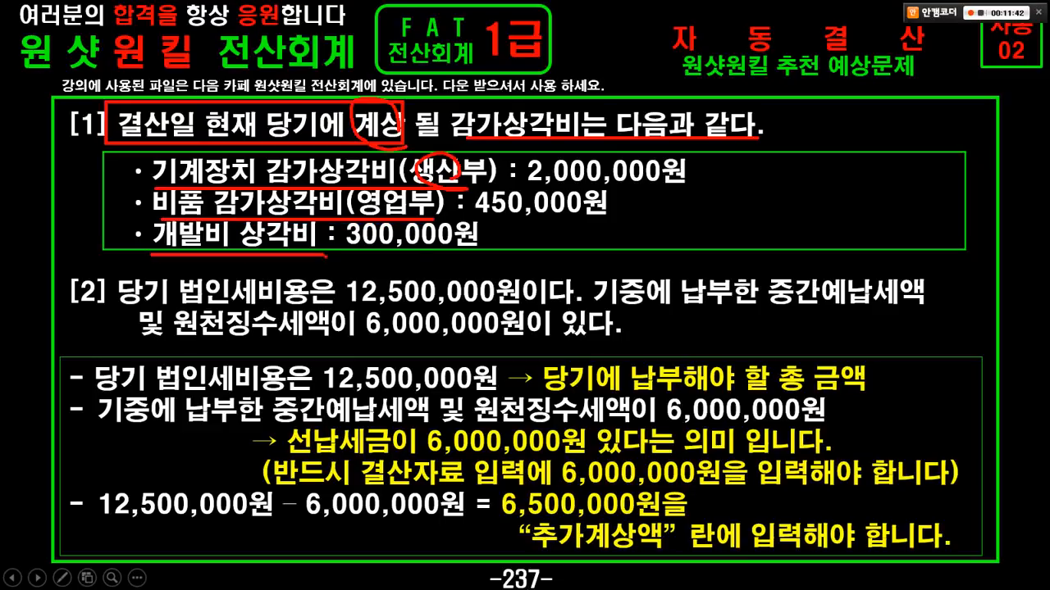
left_click_drag(705, 175, 703, 256)
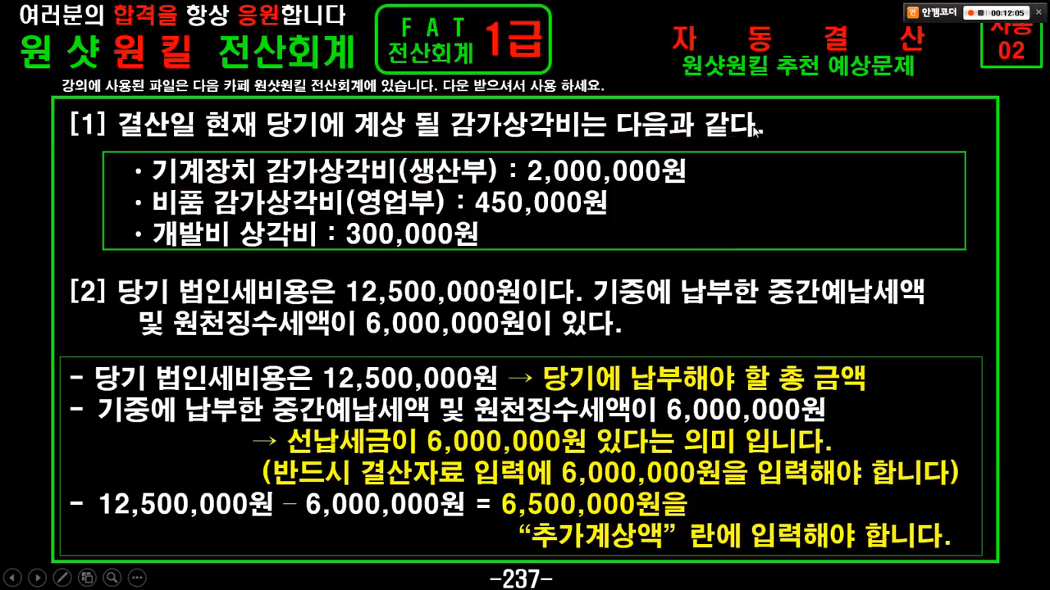
Step: Switch to 결산자료입력 and use Find from the 매출원가 row to locate 기계장치 under 일반감가상각비
key("alt+Tab")
left_click(488, 202)
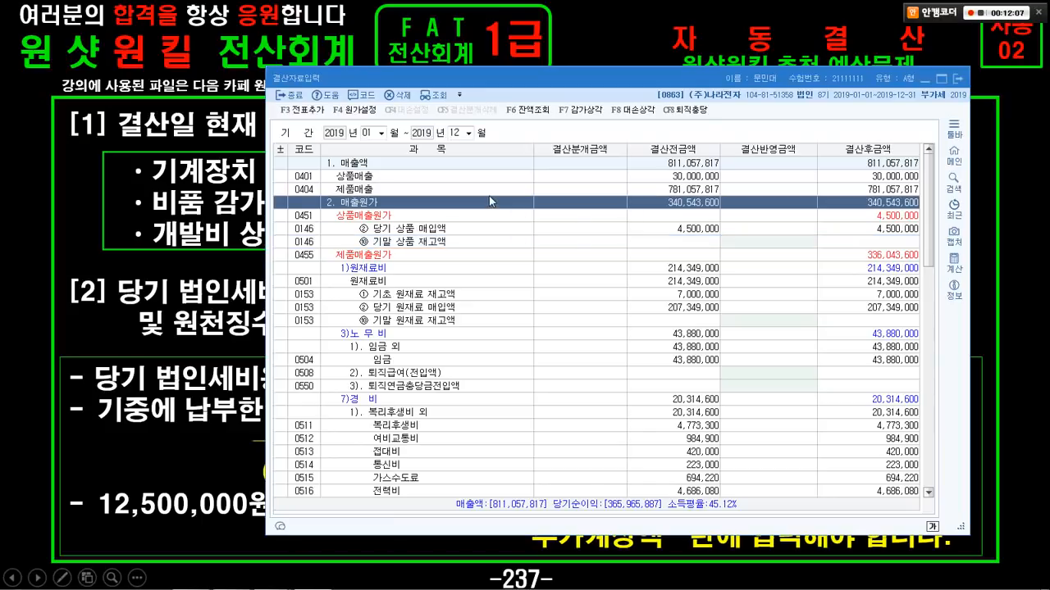
key("ctrl+f")
type("기계")
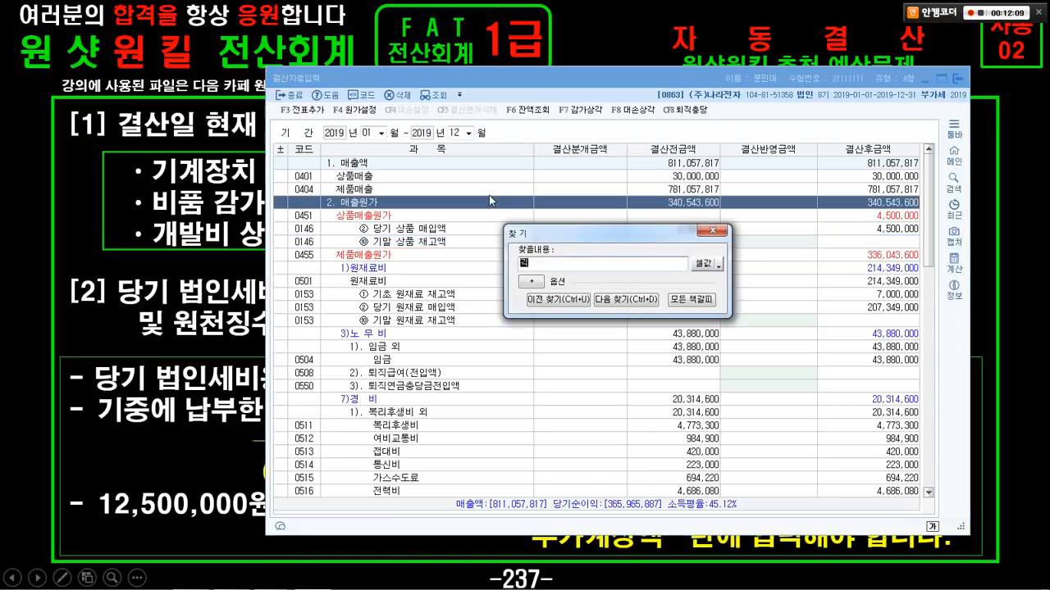
type("장치")
key("Return")
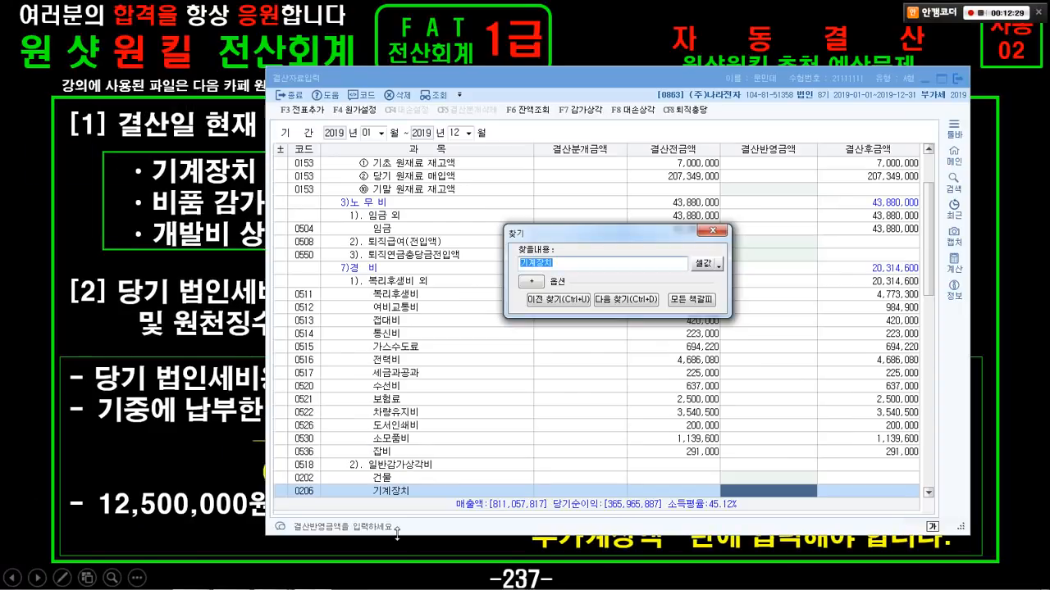
left_click(711, 230)
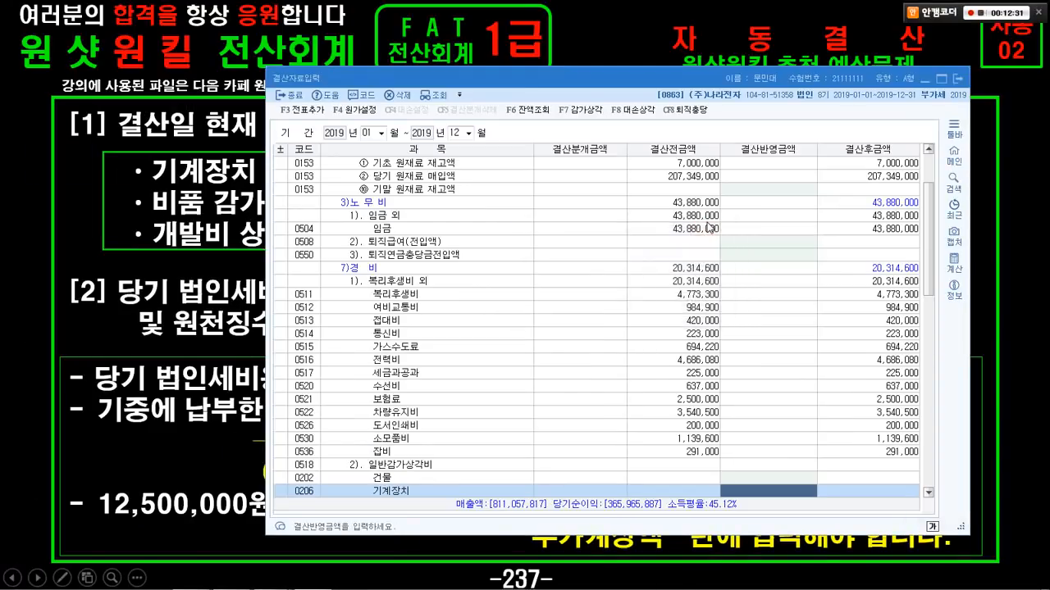
Step: Enter 2,000,000 as the 결산반영금액 of 기계장치 under the manufacturing 일반감가상각비, and check the 비품 depreciation item on the slide
key("alt+Tab")
key("alt+Tab")
type("2000000")
key("Return")
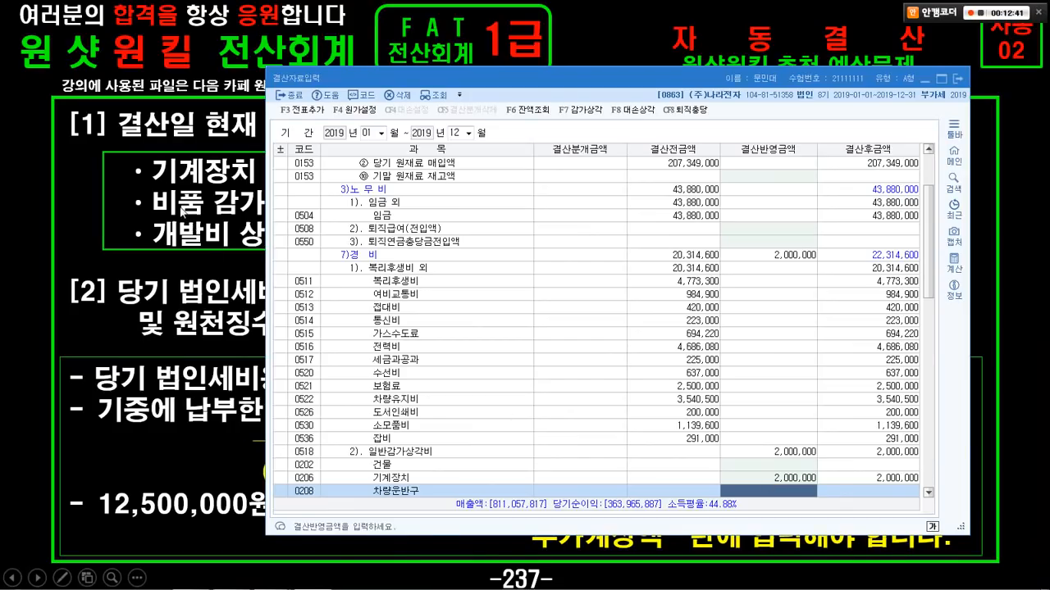
left_click(184, 214)
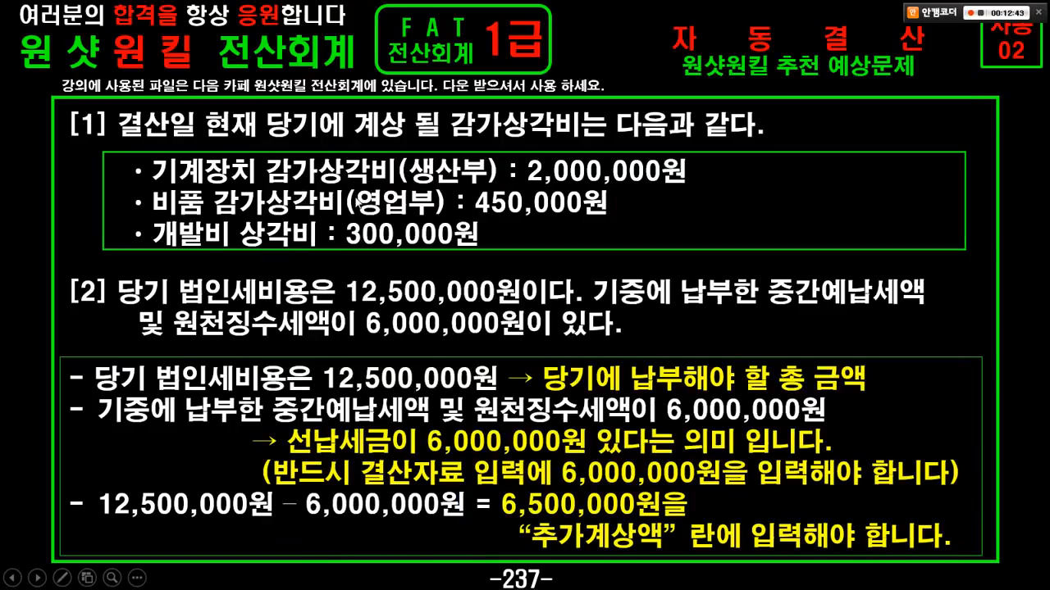
key("alt+Tab")
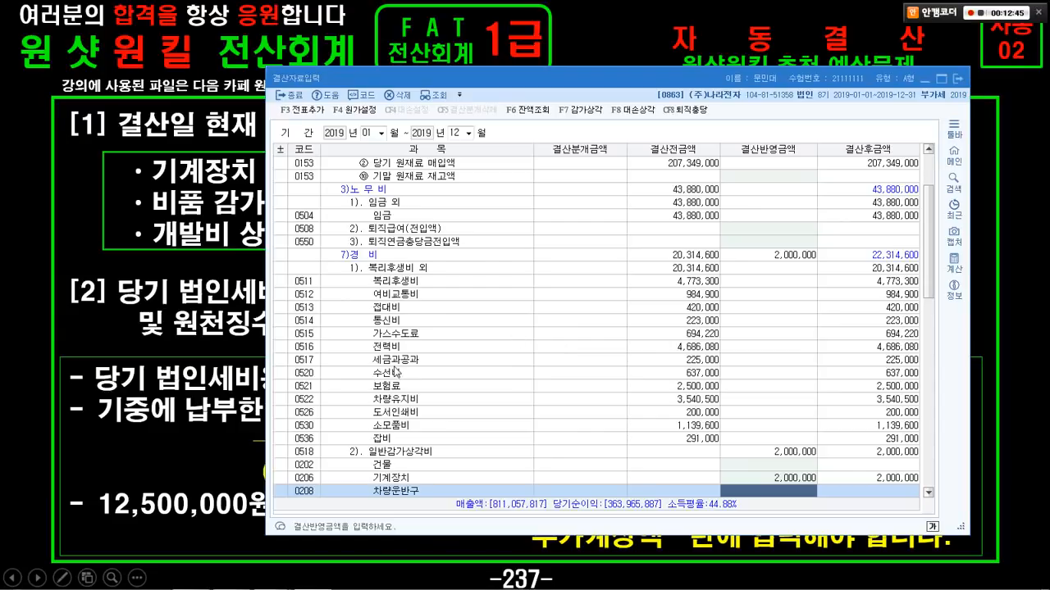
Step: Use Find from the manufacturing expense rows to locate the second 비품, under 감가상각비 in 판매비와 일반관리비
left_click(397, 370)
key("ctrl+f")
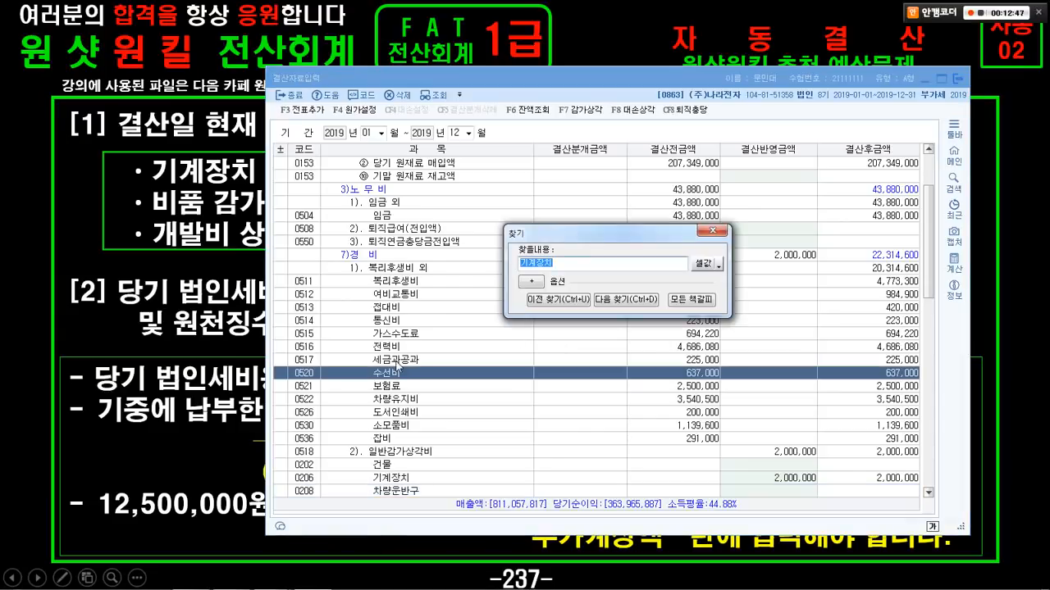
type("비품")
key("Return")
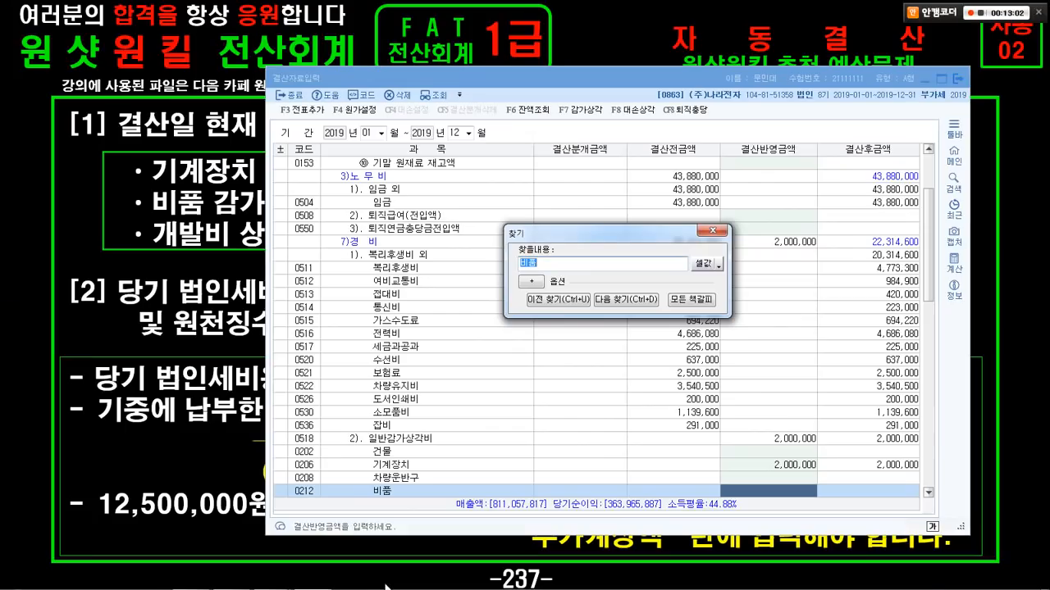
mouse_move(386, 584)
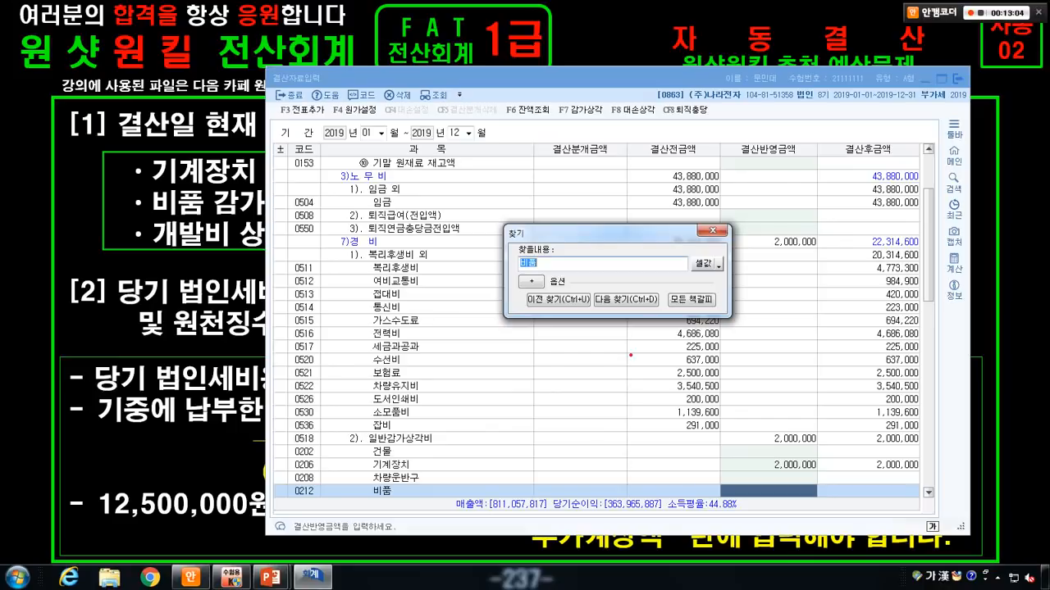
mouse_move(632, 353)
left_mouse_down()
mouse_move(628, 233)
mouse_move(592, 317)
left_mouse_up()
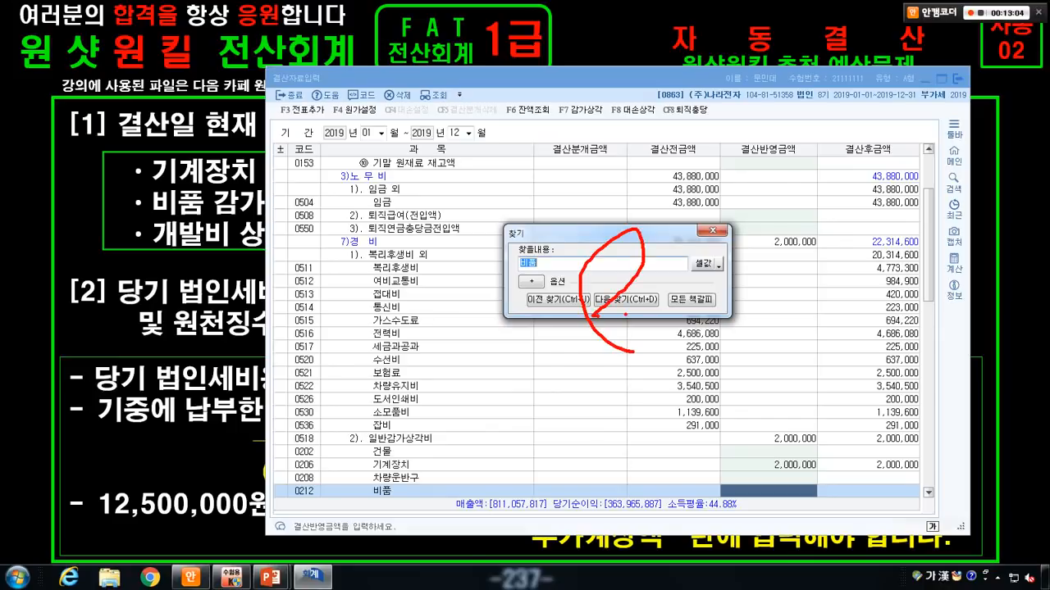
left_click(622, 300)
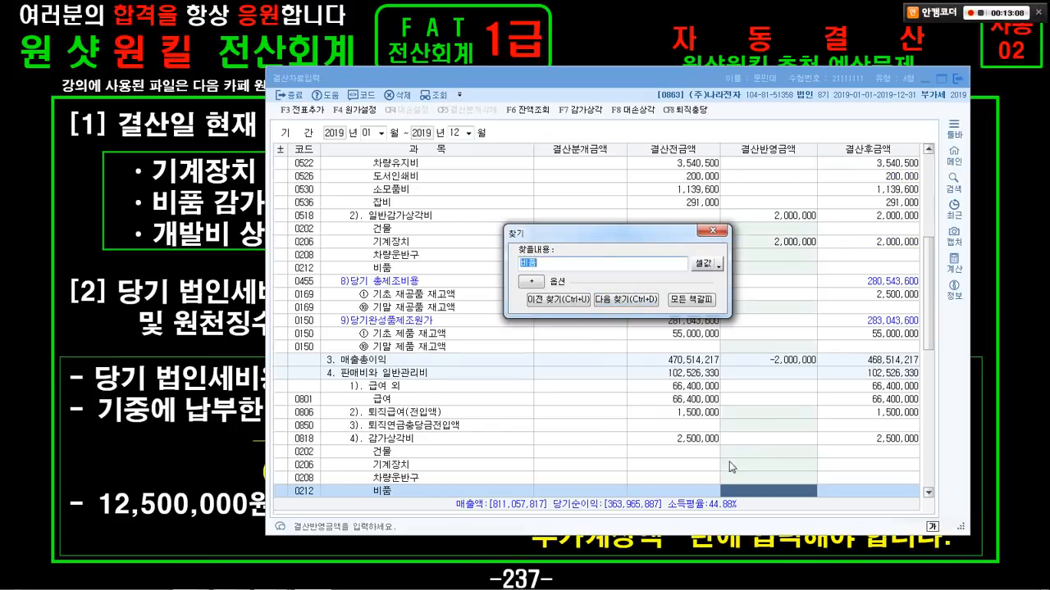
left_click(712, 230)
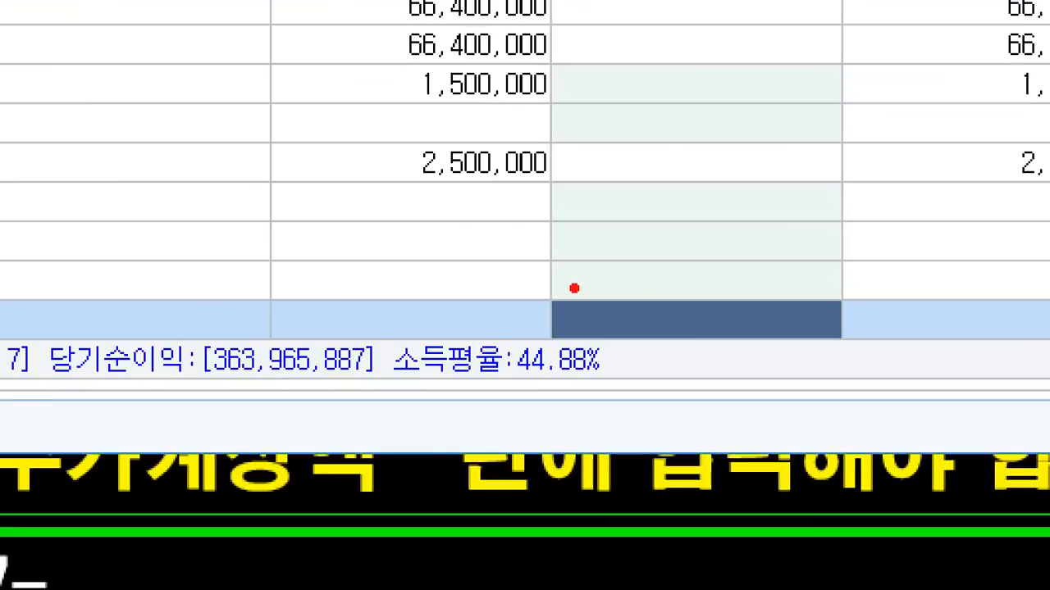
Step: Mark the 비품 row and its 결산반영금액 cell under the 판매비와 일반관리비 감가상각비 heading
left_click_drag(721, 476, 826, 490)
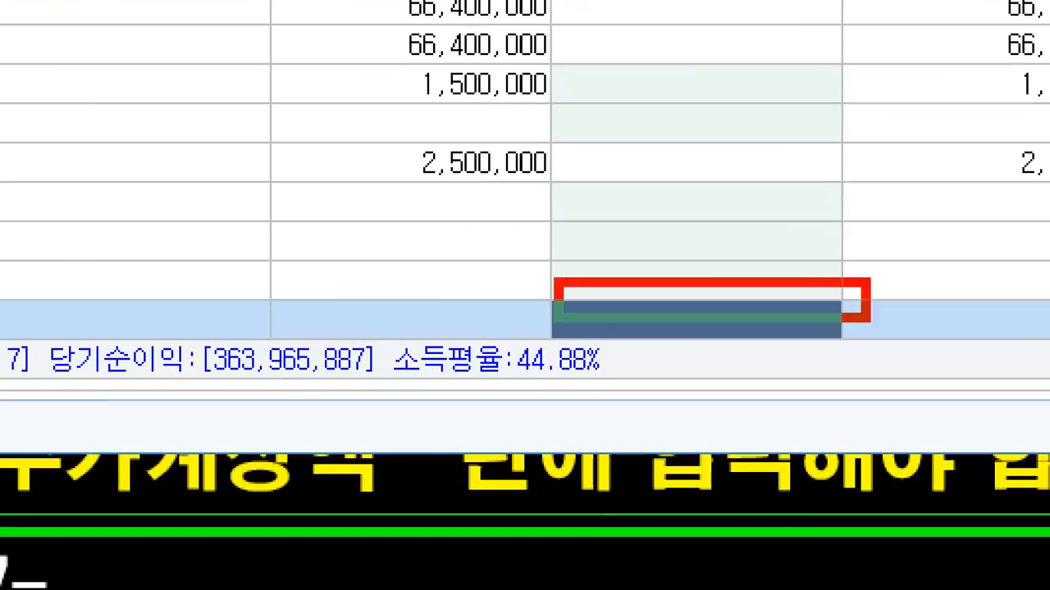
left_click_drag(866, 318, 879, 350)
left_click_drag(153, 329, 521, 322)
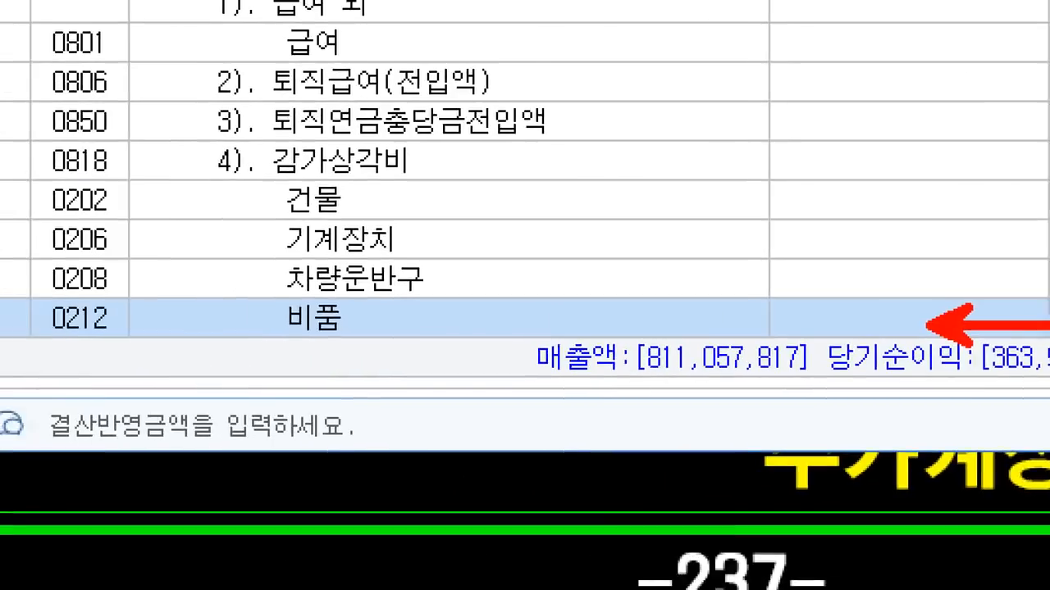
left_click_drag(274, 294, 364, 356)
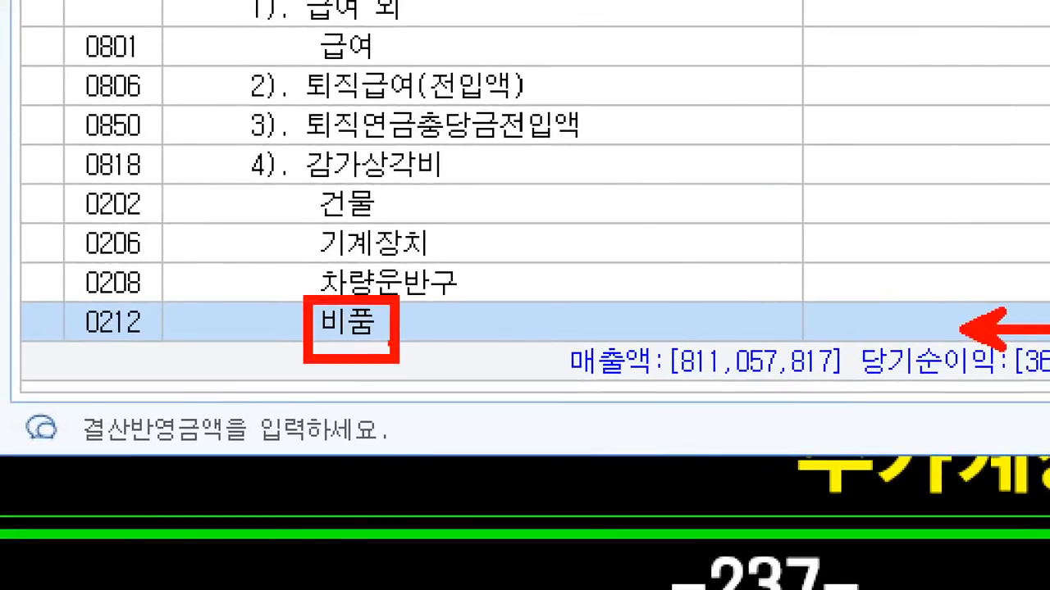
left_click_drag(25, 131, 492, 197)
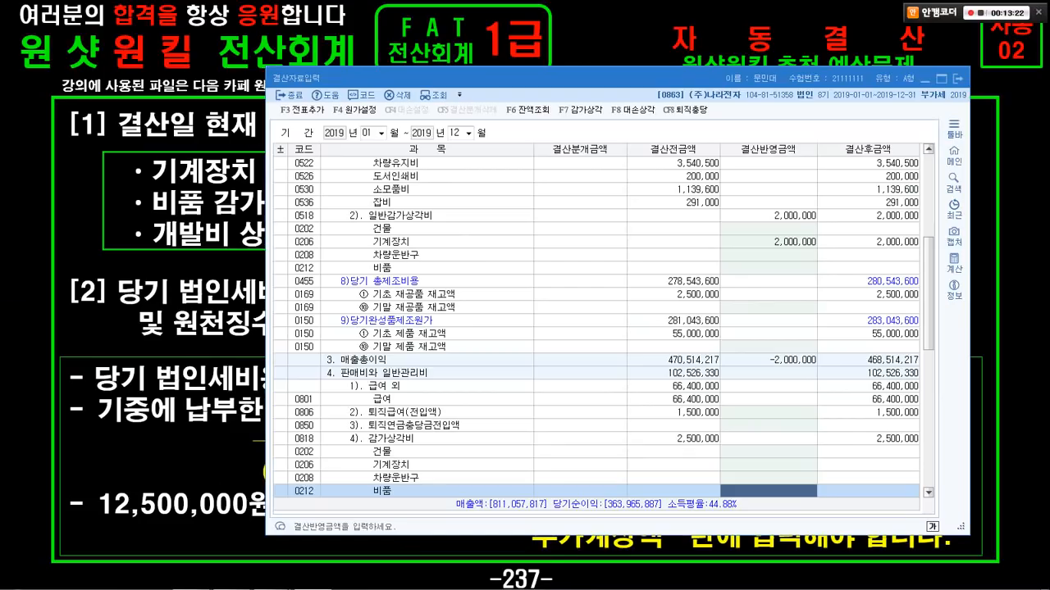
Step: Check the 비품 depreciation on the slide and enter 450,000 as its 결산반영금액 under 판매비와 일반관리비
key("alt+Tab")
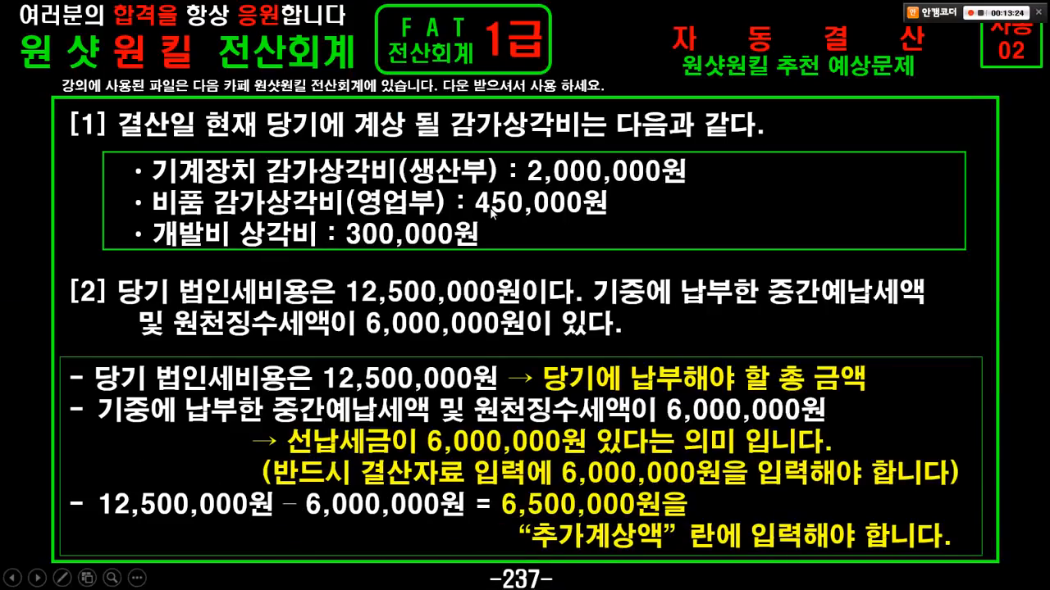
key("alt+Tab")
type("450000")
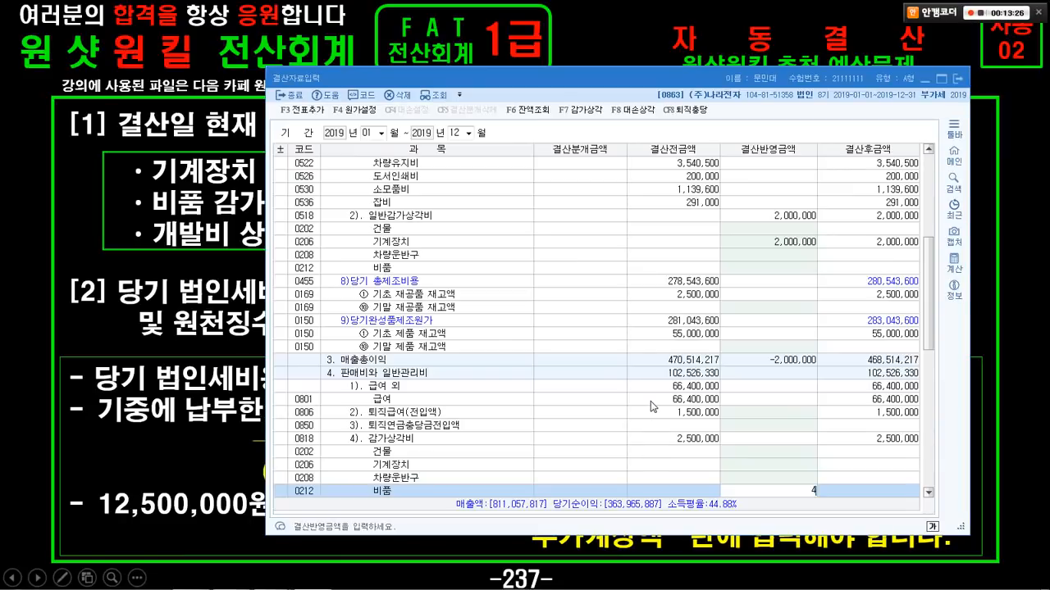
key("Return")
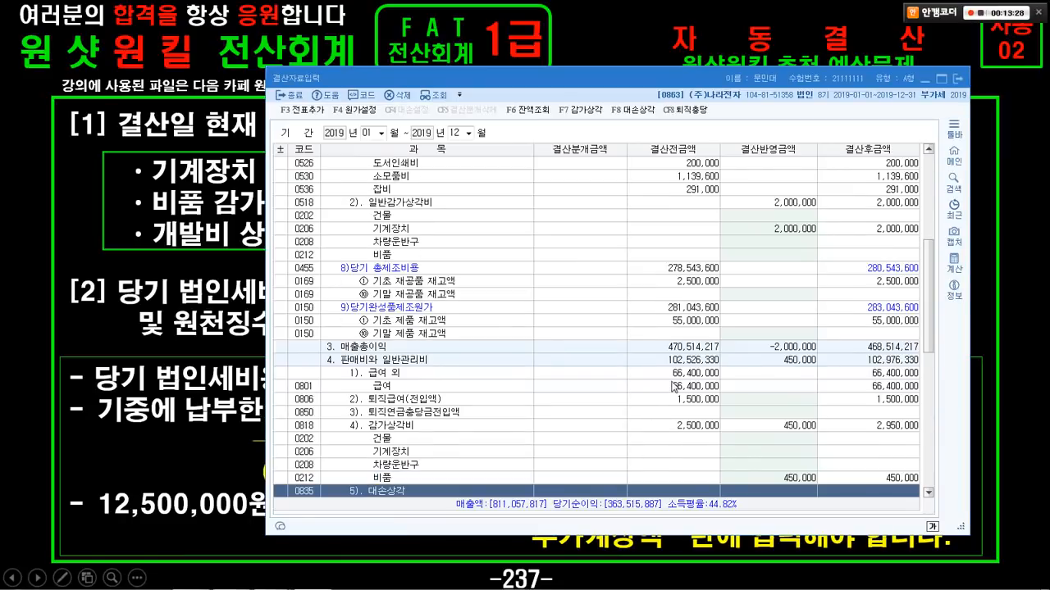
Step: Check the third item of problem [1] on the slide and use Find to locate 개발비 under 무형자산상각비
key("alt+Tab")
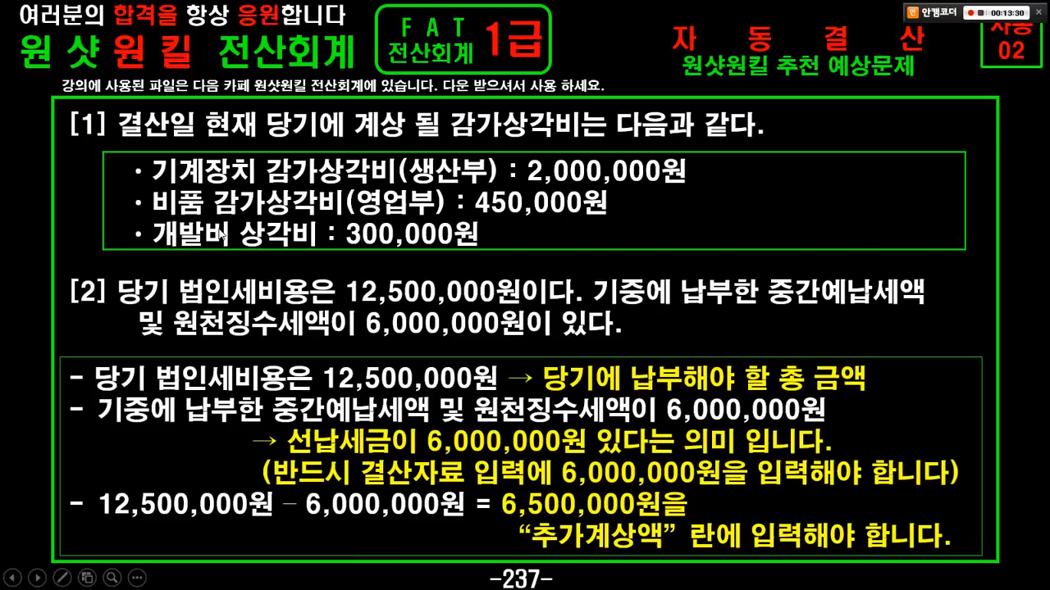
key("alt+Tab")
left_click(394, 343)
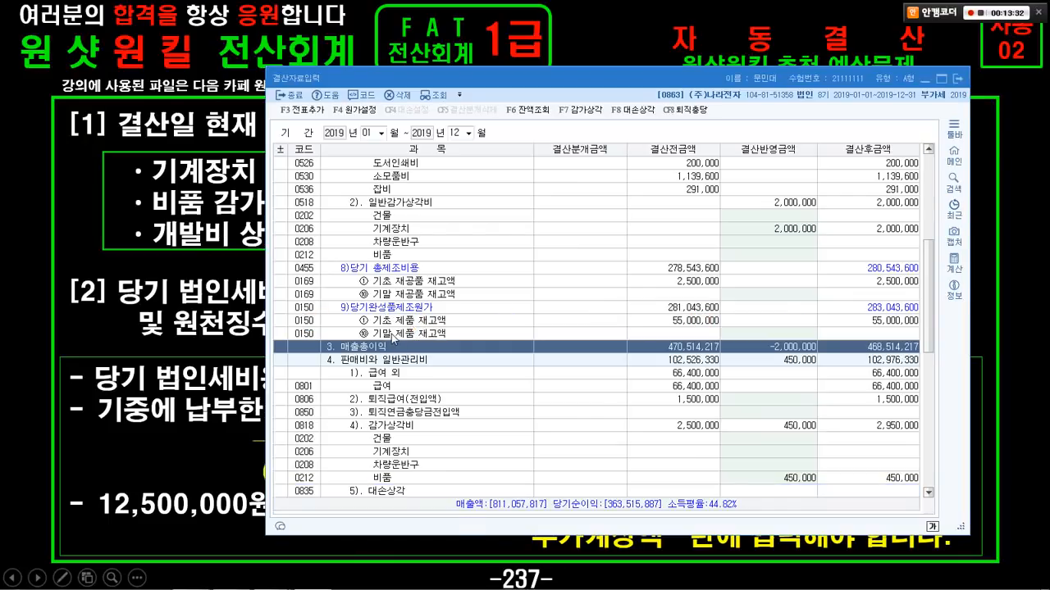
key("ctrl+f")
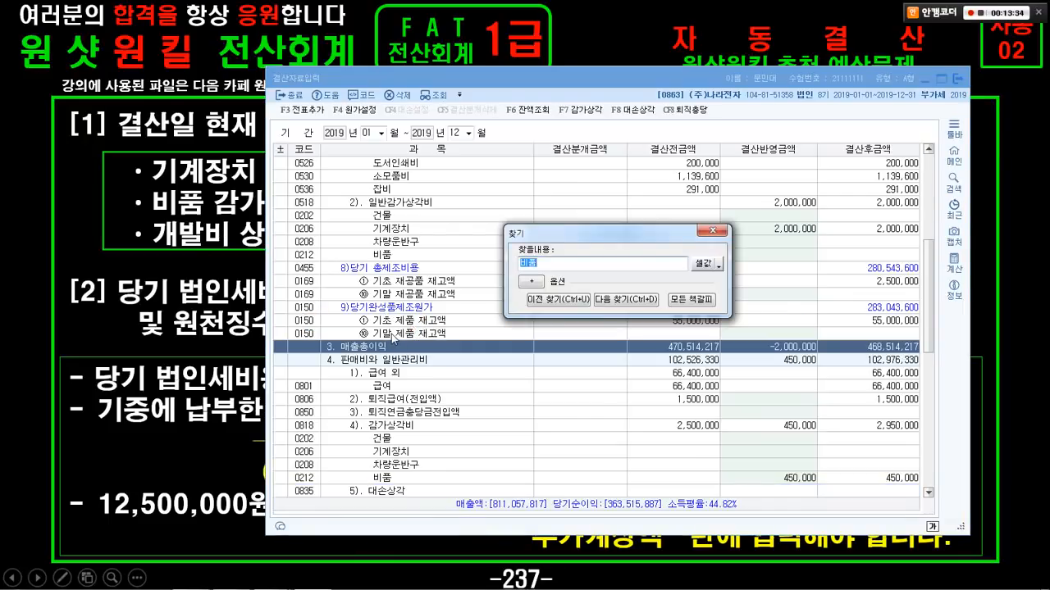
type("개발비")
key("Return")
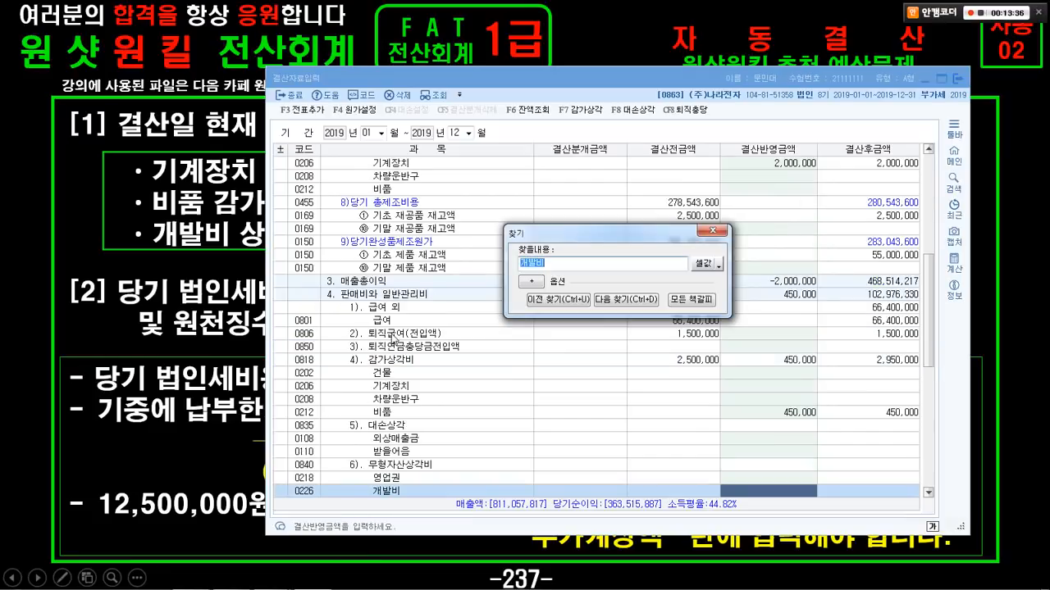
left_click(712, 230)
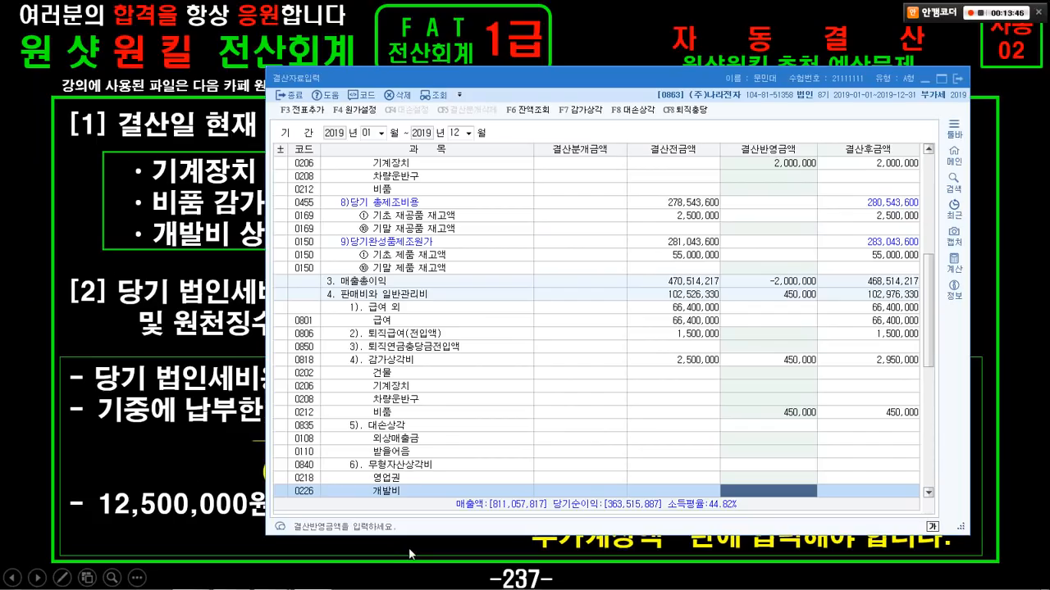
Step: Check the 개발비 amortization on the slide and enter 300,000 as its 결산반영금액 in 결산자료입력
left_click(215, 240)
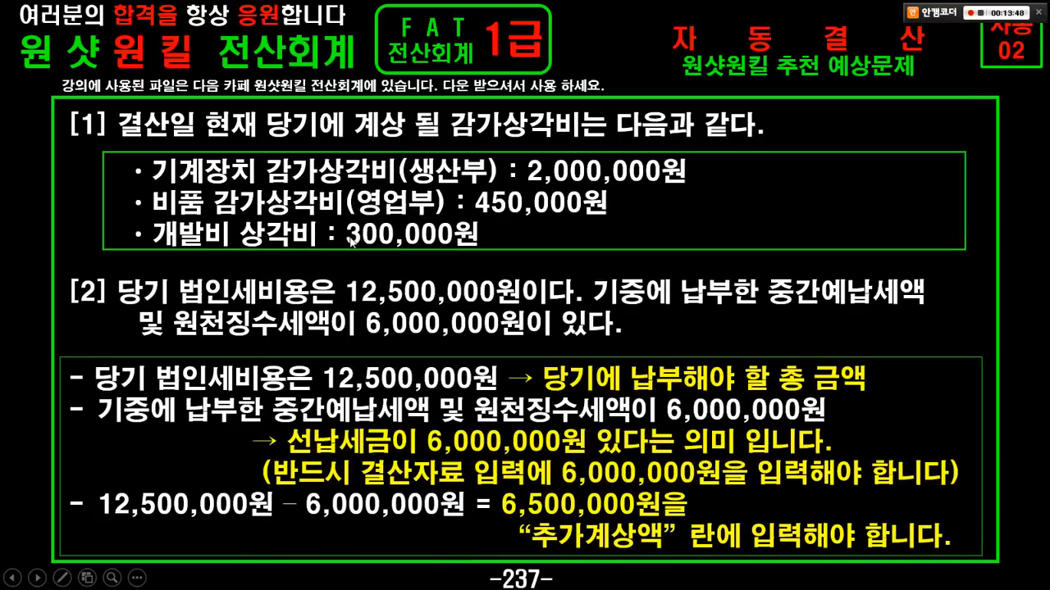
key("alt+Tab")
type("300000")
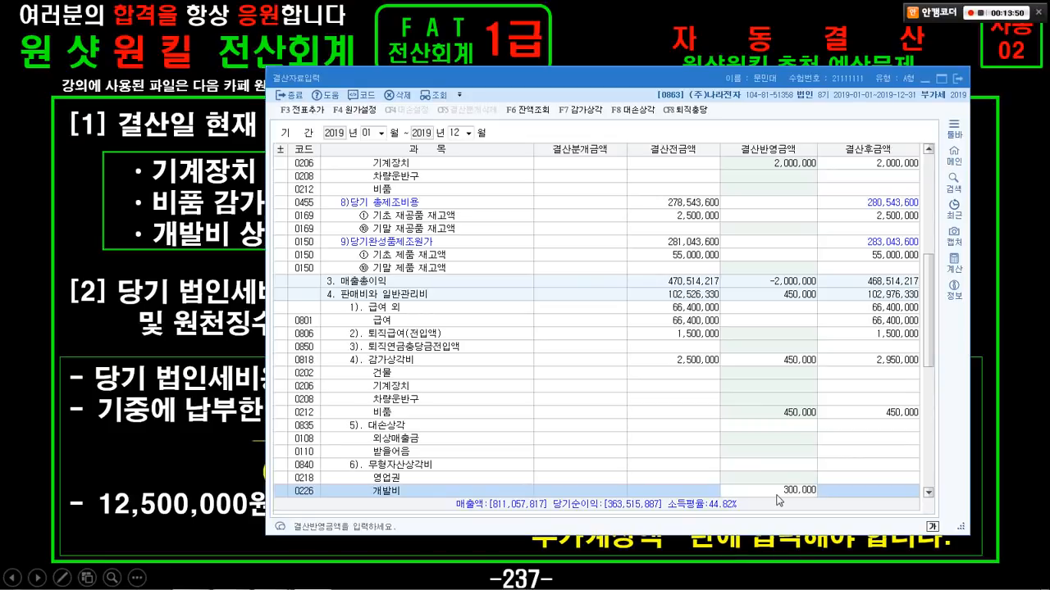
key("Return")
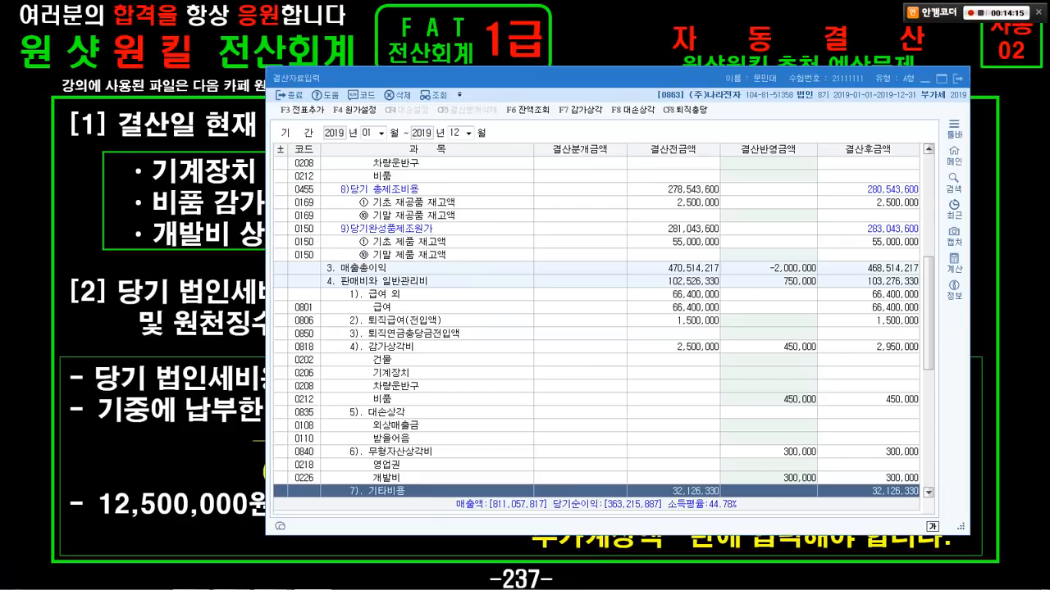
Step: Switch to the slide and mark problem [2], highlighting 당기 법인세비용, 12,500,000원 and 기중에 납부한 중간예납세액
key("alt+Tab")
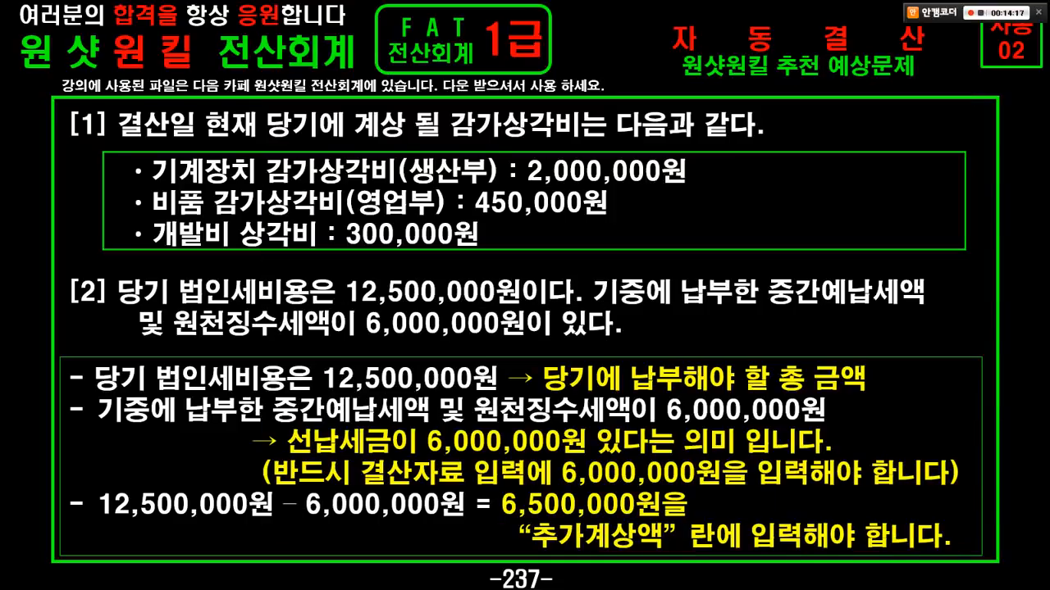
left_click_drag(134, 311, 328, 307)
mouse_move(332, 270)
left_mouse_down()
mouse_move(539, 312)
mouse_move(920, 310)
left_mouse_up()
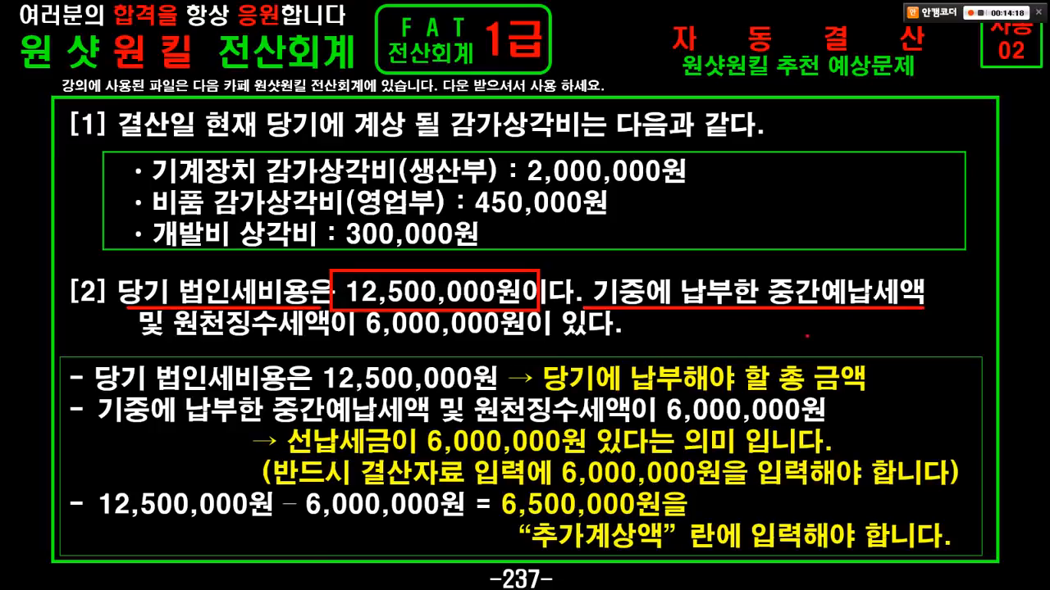
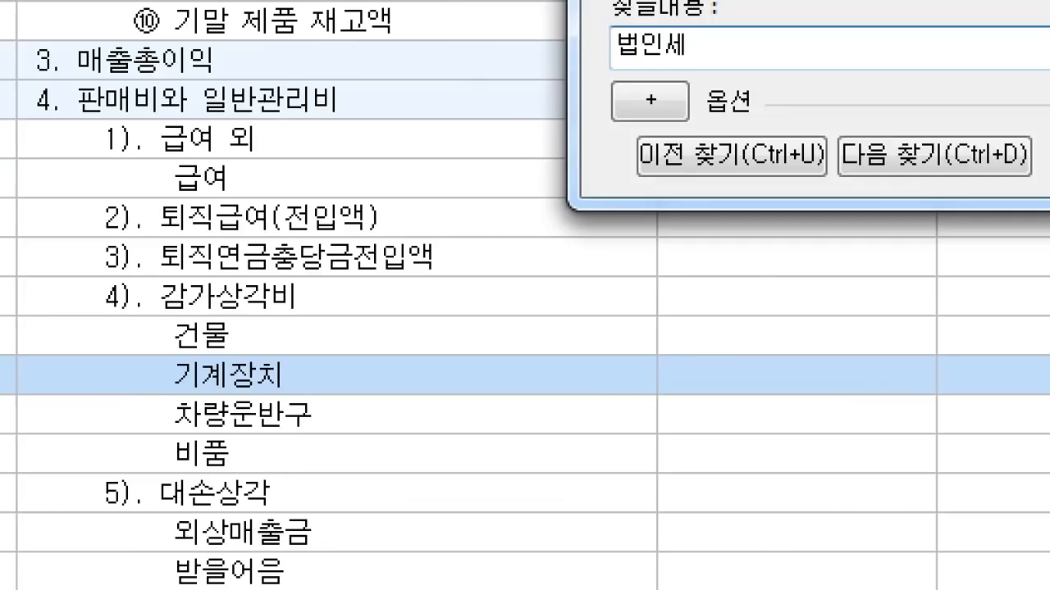
Step: Mark the search term 법인세 and use Find to locate the 법인세차감전이익 row
left_click(493, 283)
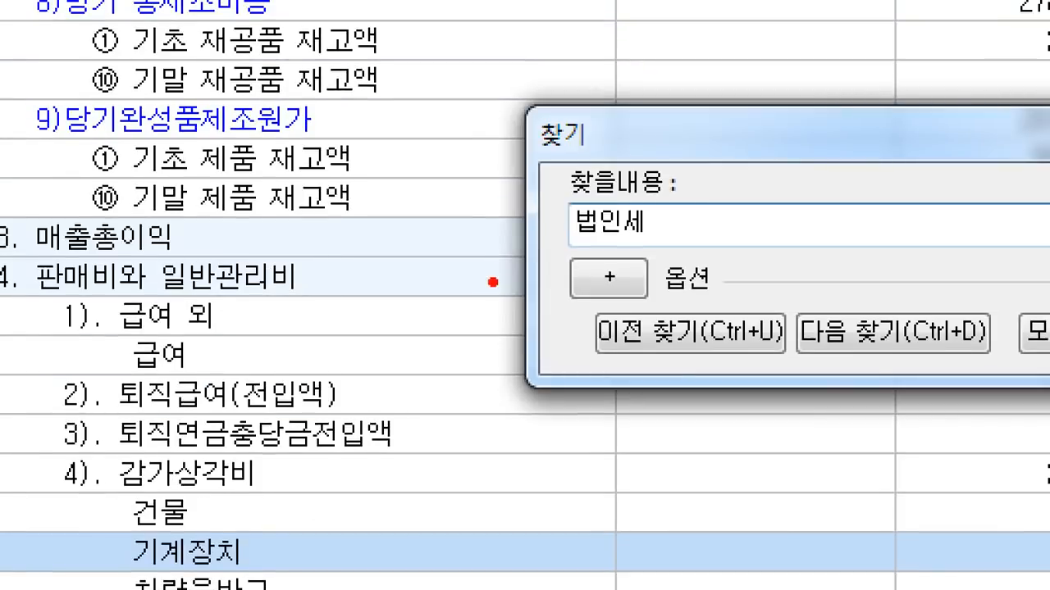
left_click_drag(499, 186, 703, 255)
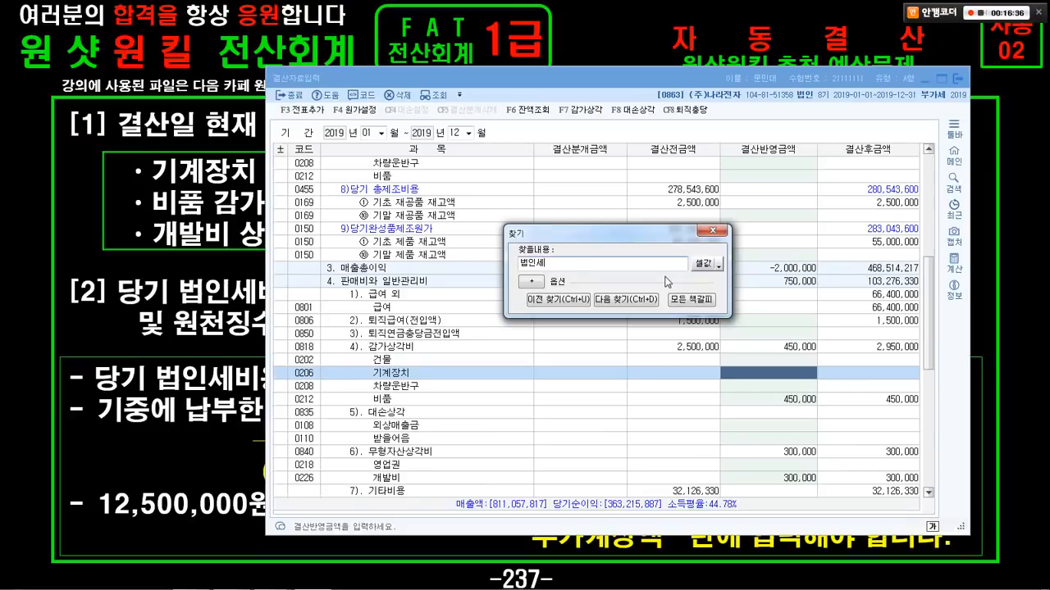
key("Return")
left_click(712, 231)
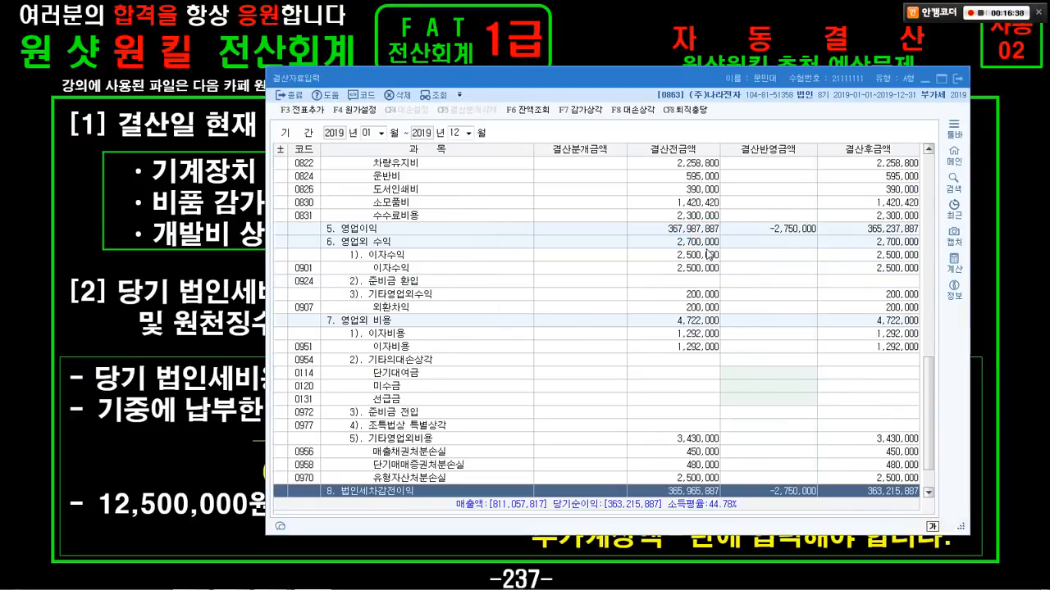
Step: Mark the 선납세금 and 추가계상액 rows under 9. 법인세등, and clear the markings
scroll(710, 255, "down", 2)
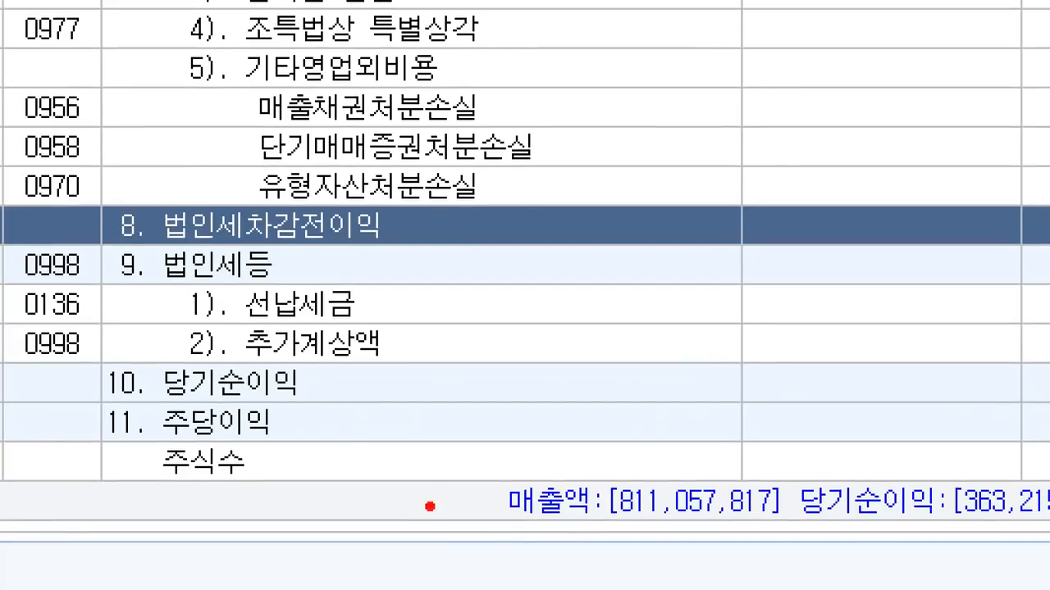
left_click_drag(200, 288, 387, 328)
mouse_move(148, 279)
left_mouse_down()
mouse_move(389, 321)
mouse_move(425, 371)
left_mouse_up()
left_click_drag(429, 335, 621, 334)
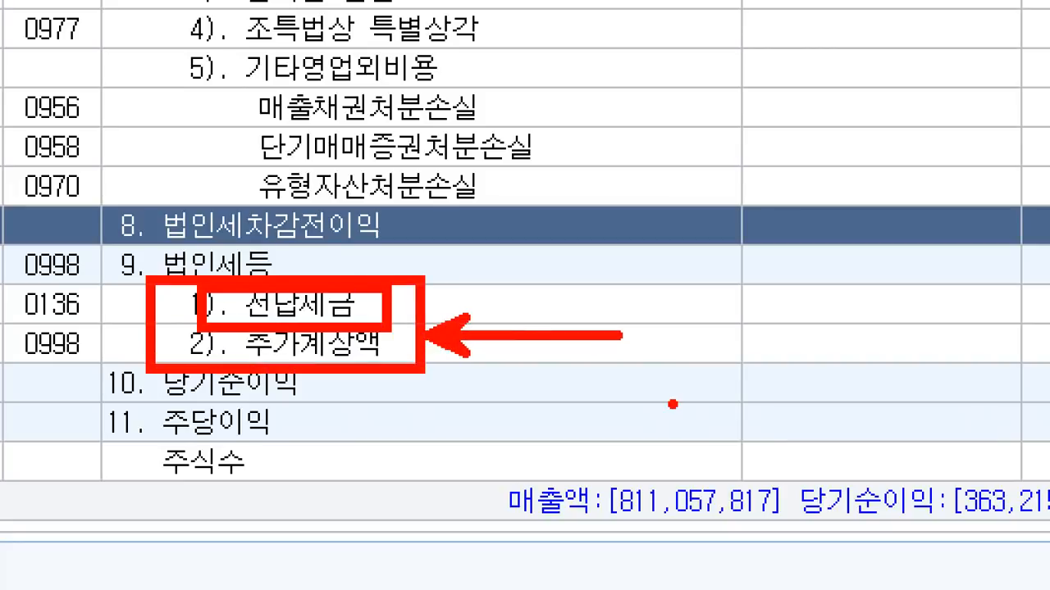
key("Escape")
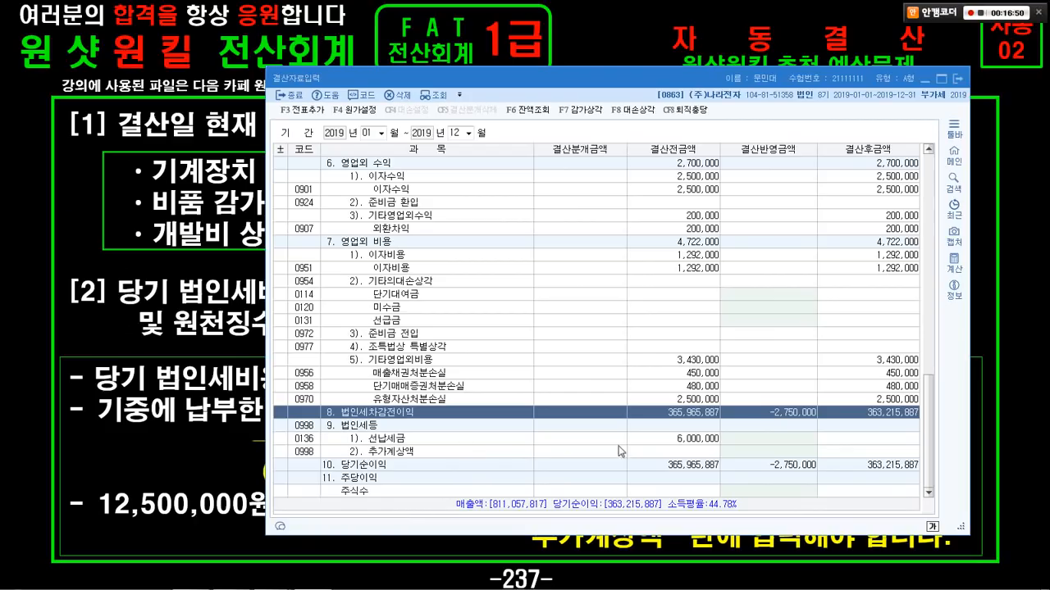
Step: Enter 6,000,000 as the 결산반영금액 of 선납세금 under 법인세등 and mark its 결산전금액
left_click(784, 434)
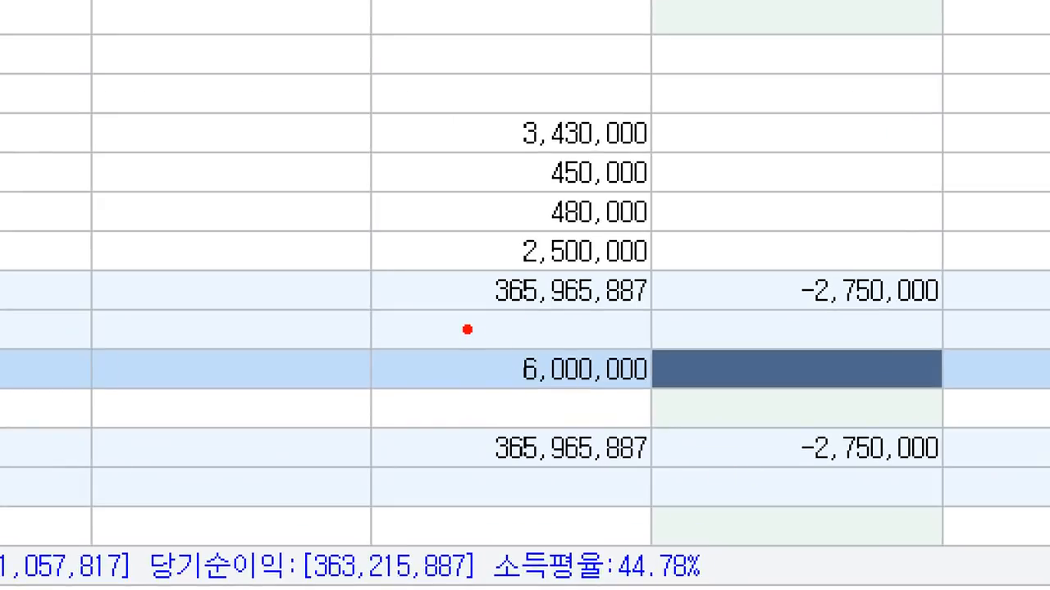
left_click_drag(600, 400, 688, 430)
left_click_drag(629, 381, 658, 413)
mouse_move(614, 351)
left_mouse_down()
mouse_move(722, 340)
mouse_move(708, 354)
mouse_move(726, 310)
left_mouse_up()
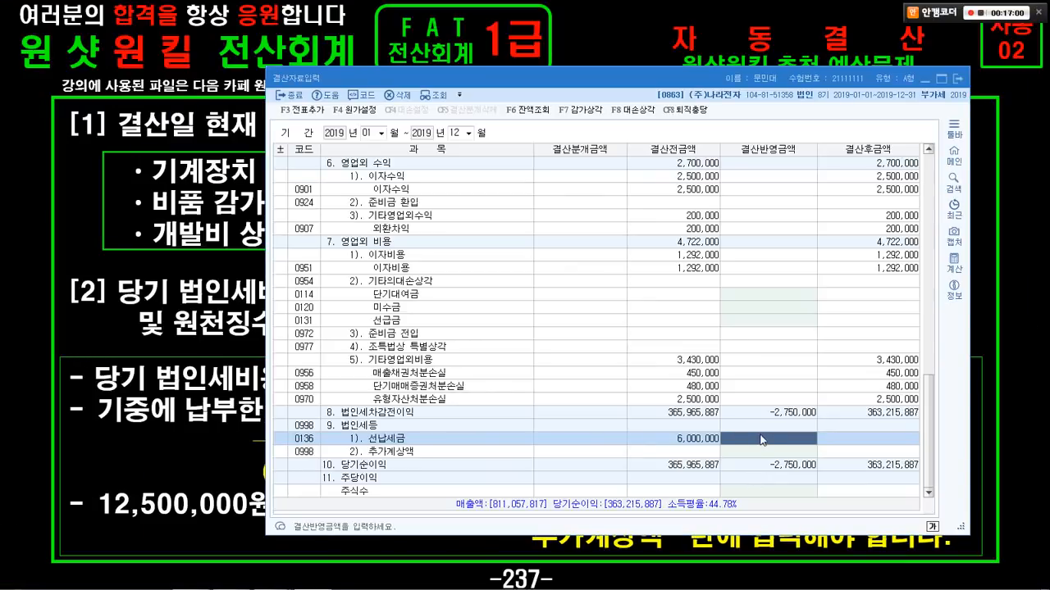
type("6000000")
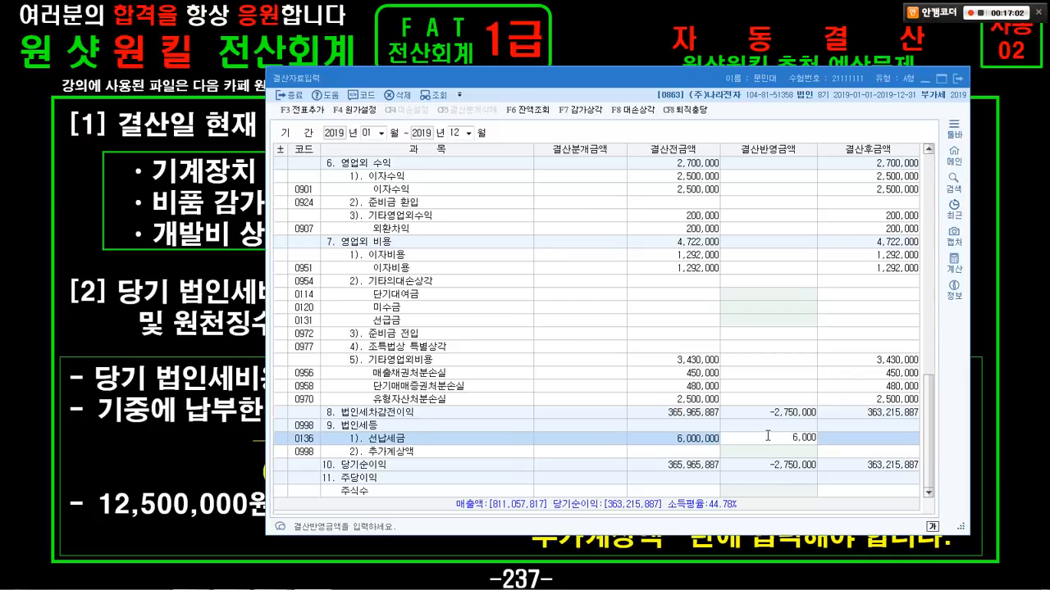
key("Return")
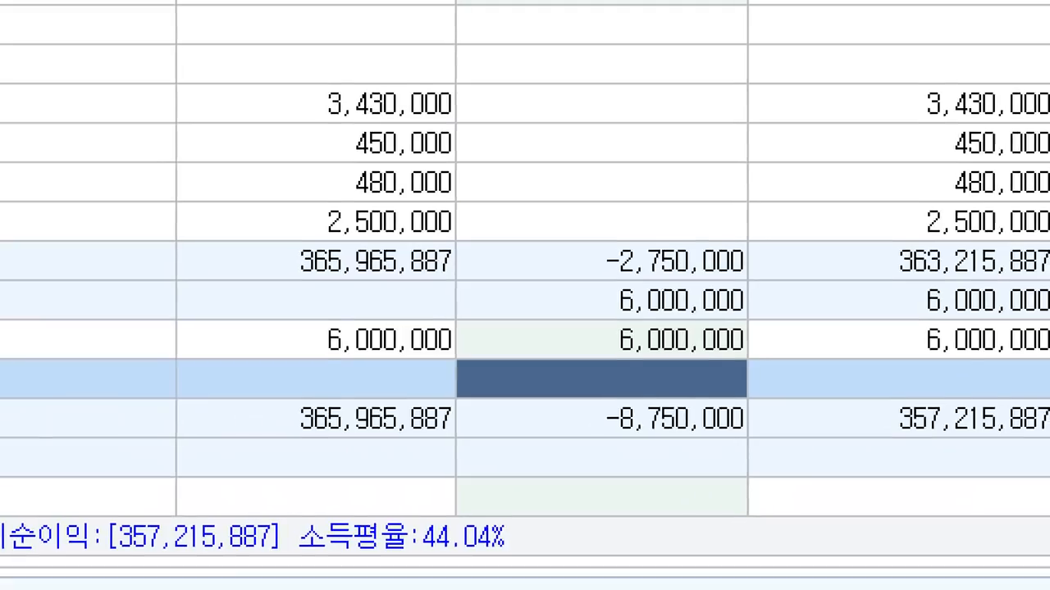
left_click_drag(293, 300, 463, 369)
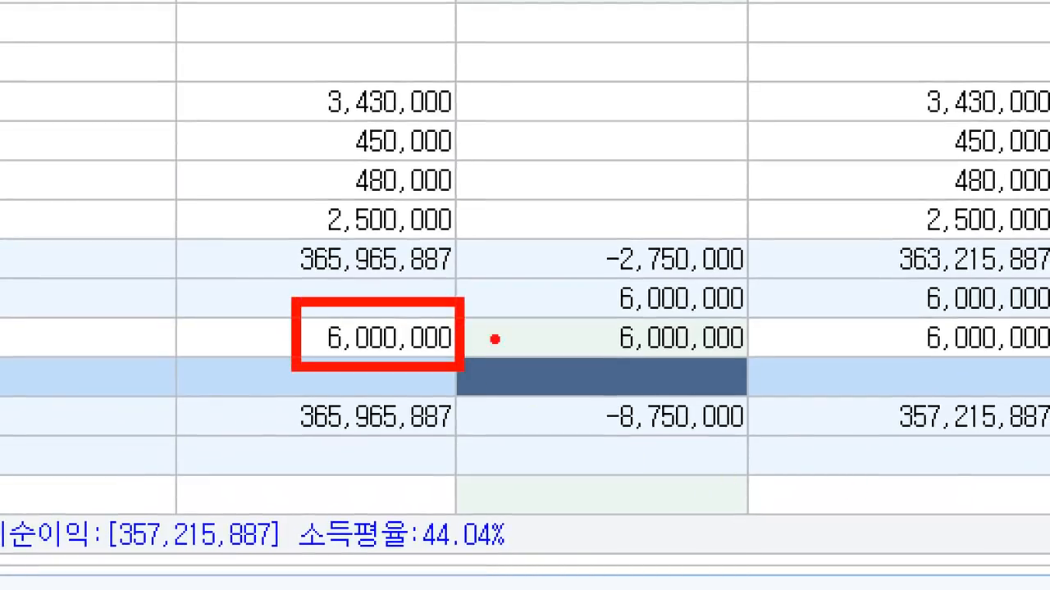
Step: Mark the 선납세금 결산반영금액, draw an arrow to it from the 결산전금액, and clear the markings
left_click_drag(522, 314, 785, 361)
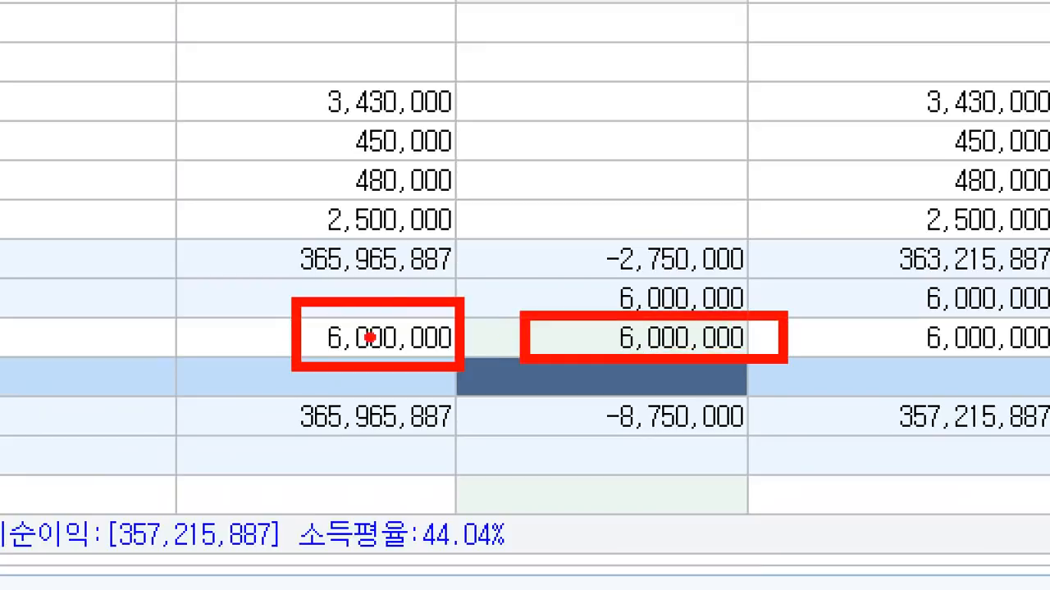
mouse_move(370, 337)
left_mouse_down()
mouse_move(578, 279)
mouse_move(584, 310)
mouse_move(607, 279)
left_mouse_up()
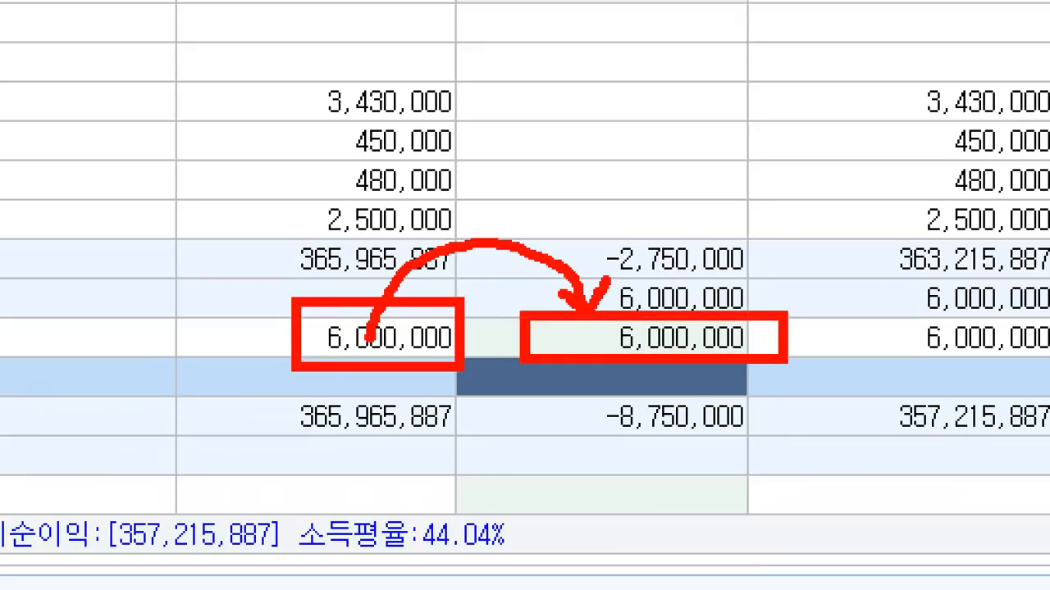
key("Escape")
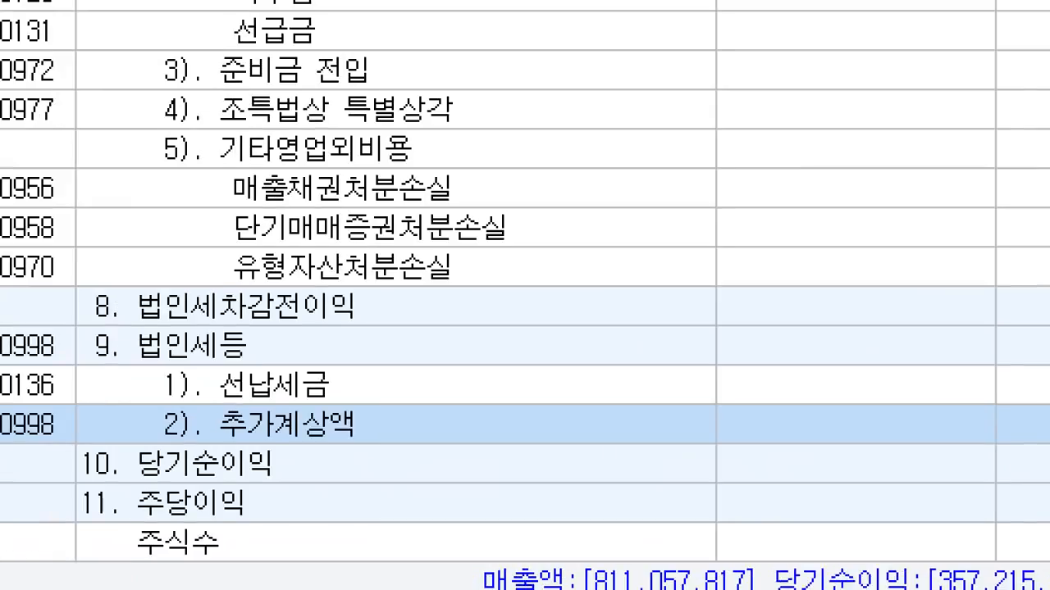
Step: Mark the 추가계상액 row under 9. 법인세등 and enter 6,500,000 as its 결산반영금액
left_click_drag(345, 445, 383, 445)
left_click_drag(283, 404, 394, 456)
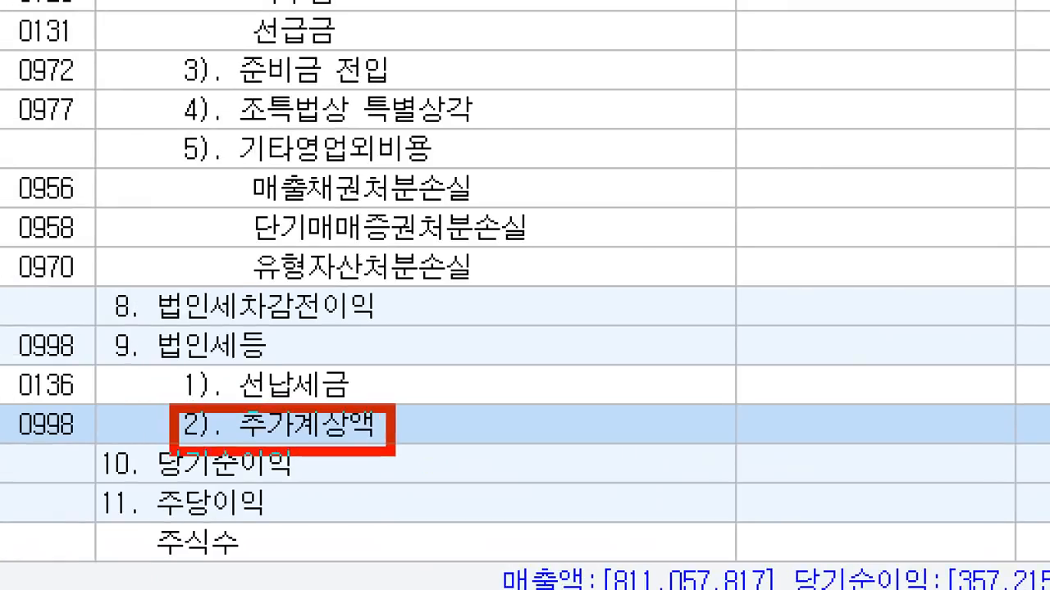
key("Escape")
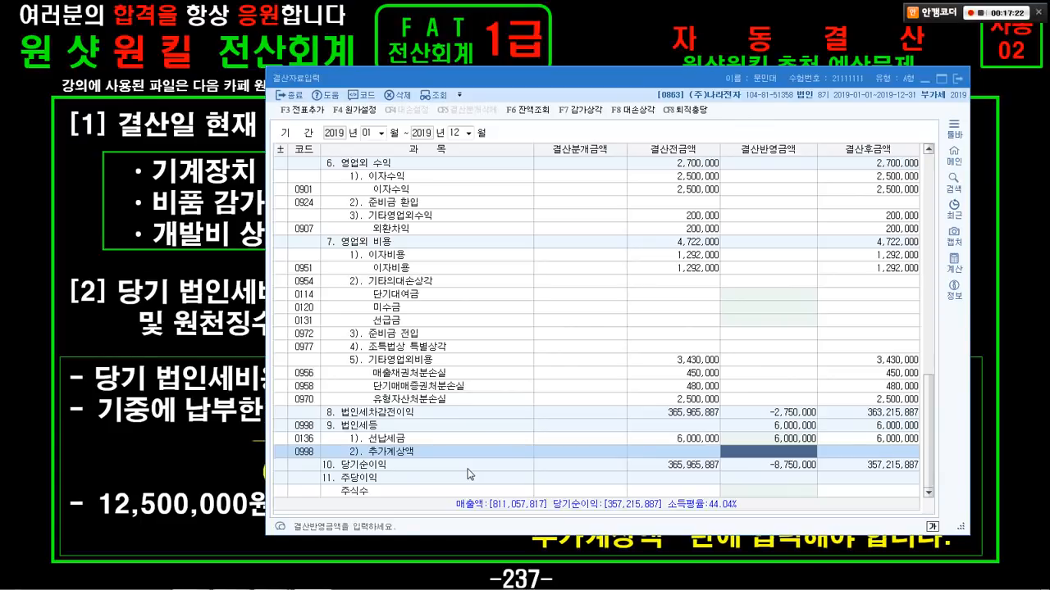
type("6500000")
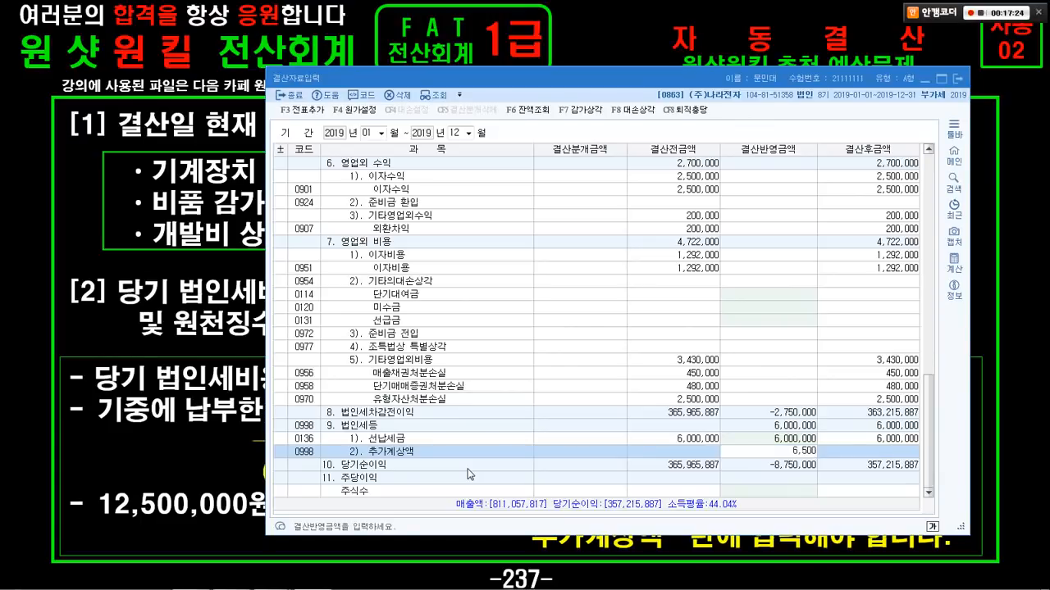
key("Return")
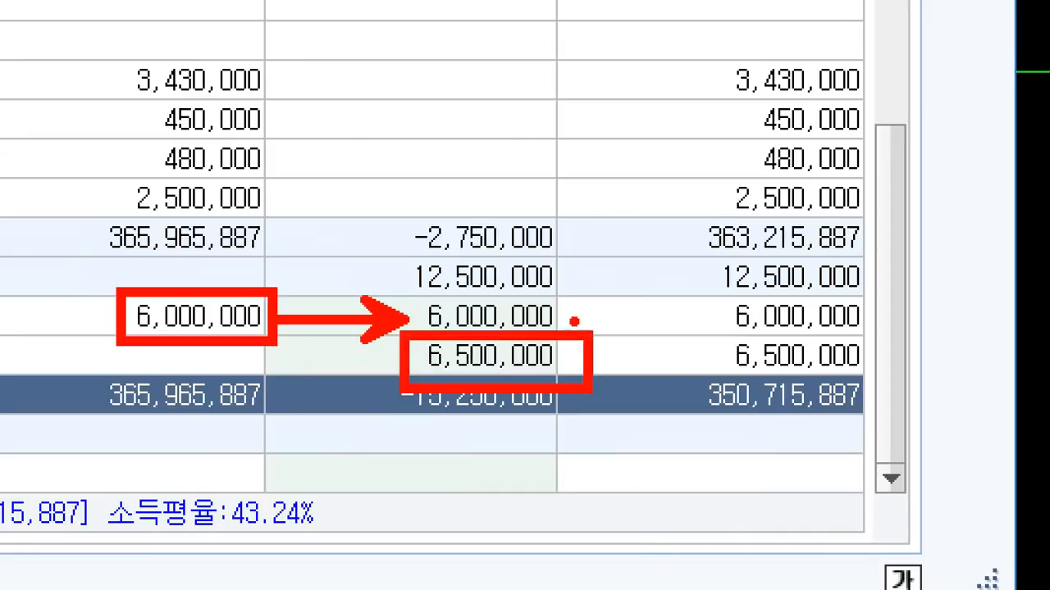
Step: Bracket the 선납세금 and 추가계상액 amounts together, box the 법인세등 total, and clear the markings
mouse_move(566, 310)
left_mouse_down()
mouse_move(631, 338)
mouse_move(592, 375)
left_mouse_up()
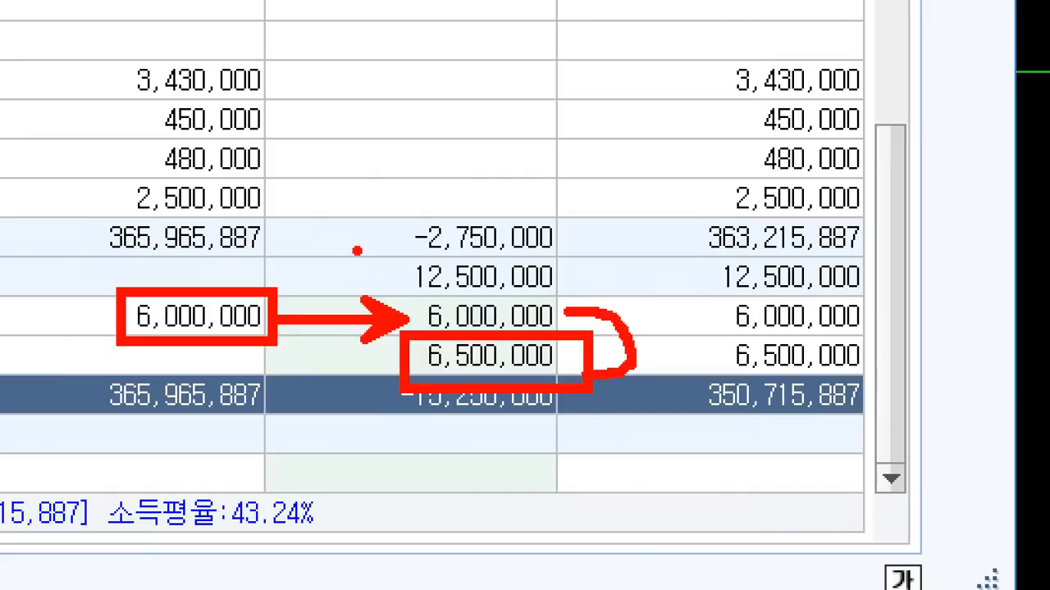
mouse_move(357, 250)
left_mouse_down()
mouse_move(555, 276)
mouse_move(563, 301)
mouse_move(580, 305)
left_mouse_up()
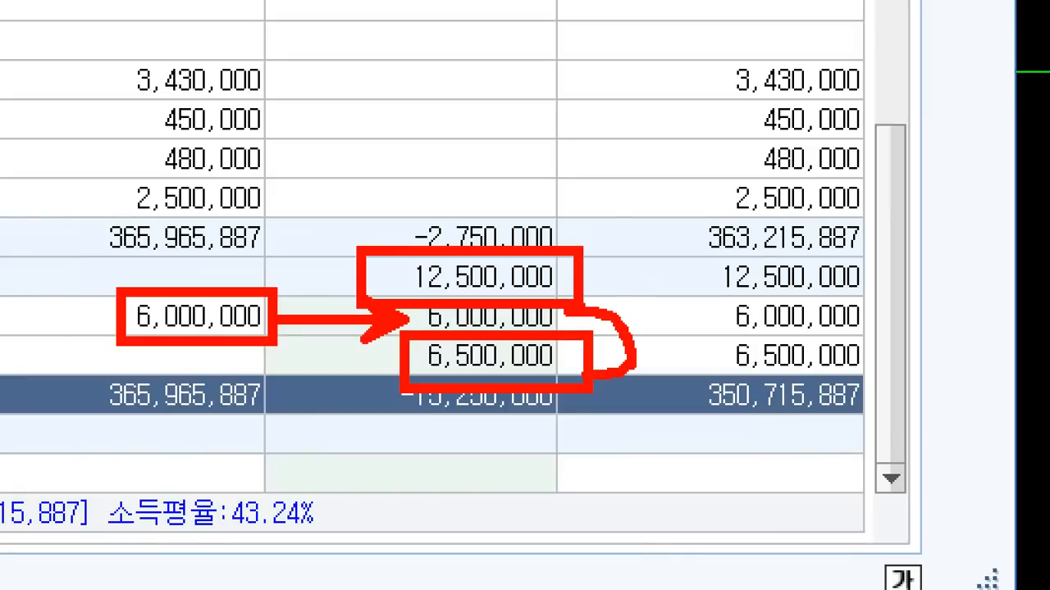
key("Escape")
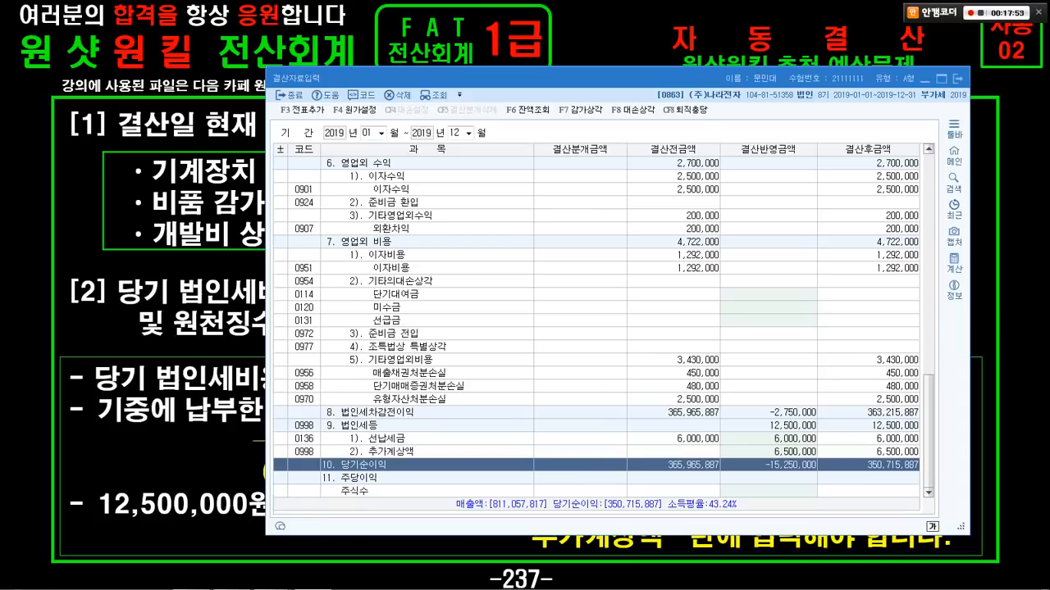
Step: Switch to the slides, advance to page 238, and circle 기말, 재고액, 상품 and 원재료 in problem [3]
key("alt+Tab")
key("Page_Down")
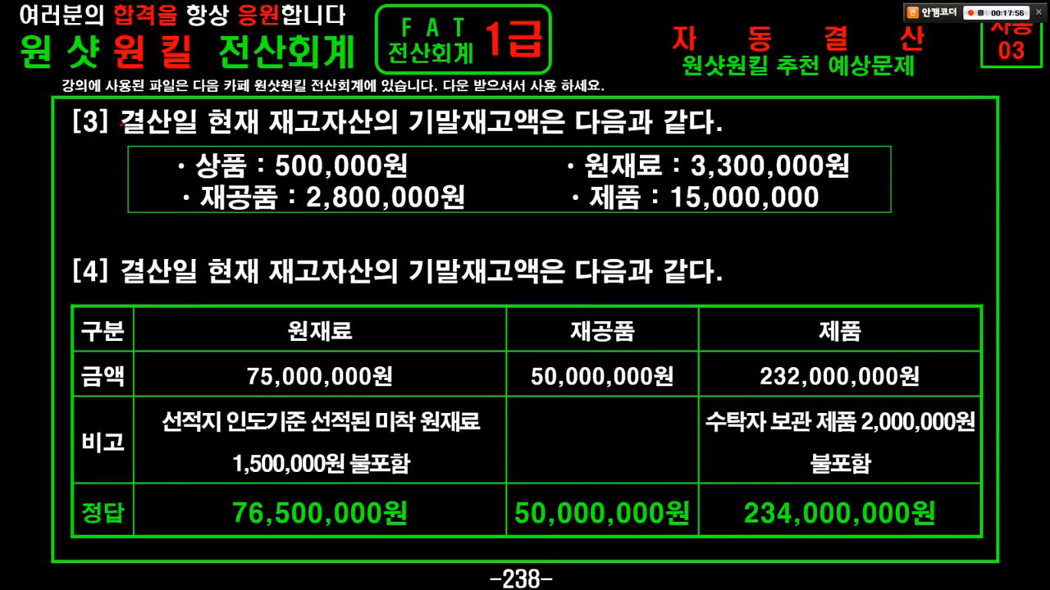
mouse_move(111, 99)
left_mouse_down()
mouse_move(246, 141)
mouse_move(753, 140)
left_mouse_up()
mouse_move(485, 131)
left_mouse_down()
mouse_move(424, 138)
mouse_move(453, 114)
left_mouse_up()
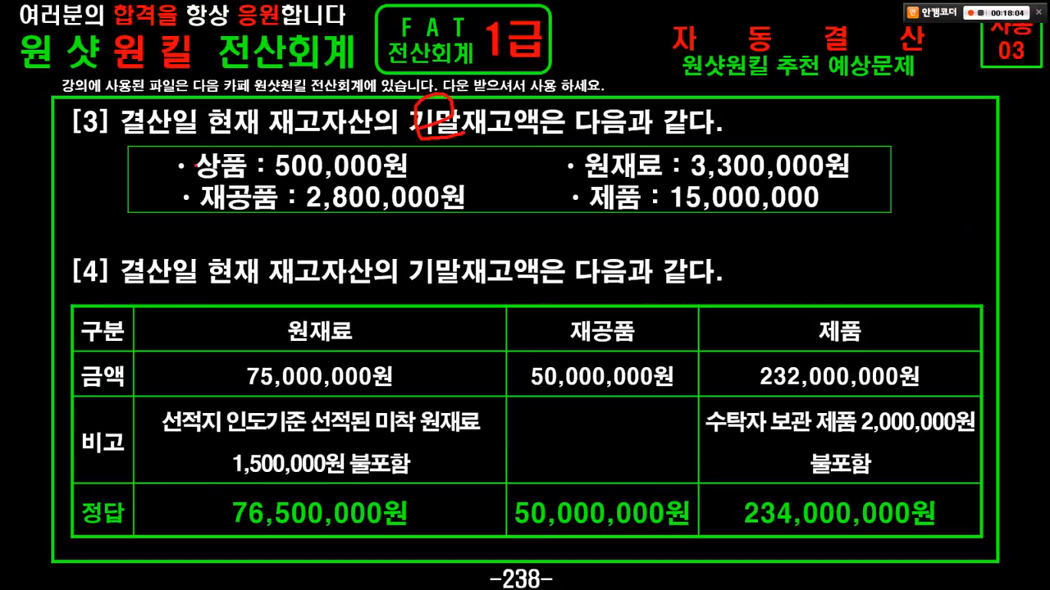
mouse_move(196, 164)
left_mouse_down()
mouse_move(230, 187)
mouse_move(193, 152)
left_mouse_up()
mouse_move(518, 137)
left_mouse_down()
mouse_move(486, 128)
mouse_move(543, 133)
left_mouse_up()
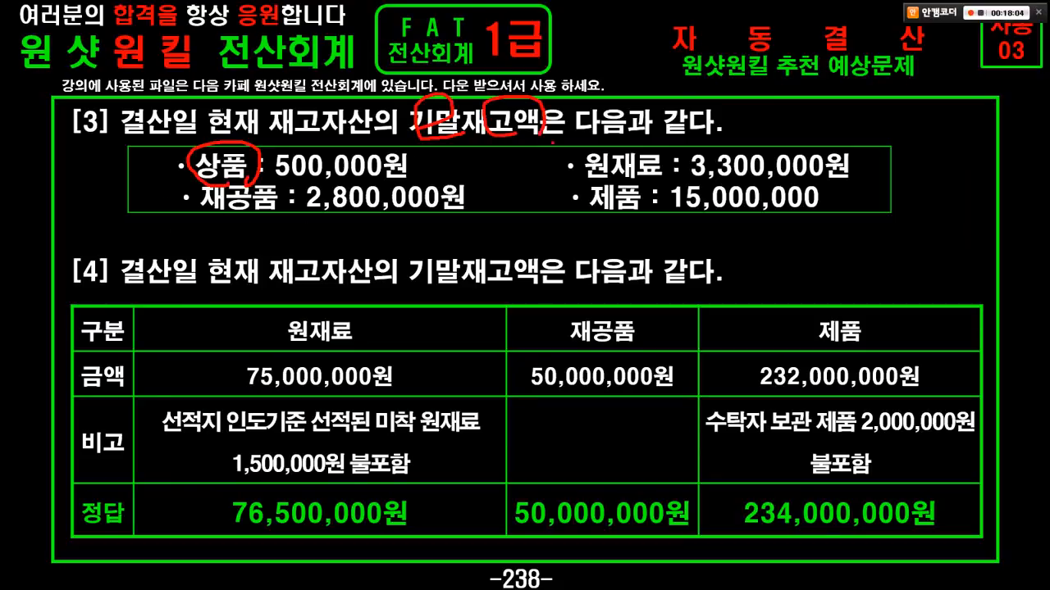
left_click_drag(466, 153, 427, 102)
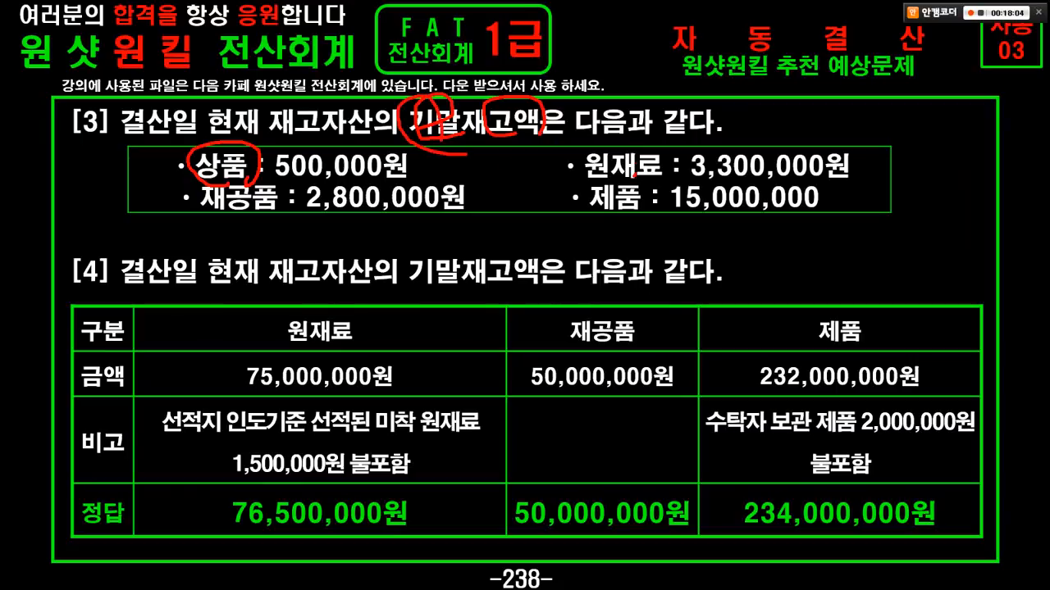
left_click_drag(634, 174, 610, 169)
left_click_drag(542, 146, 495, 144)
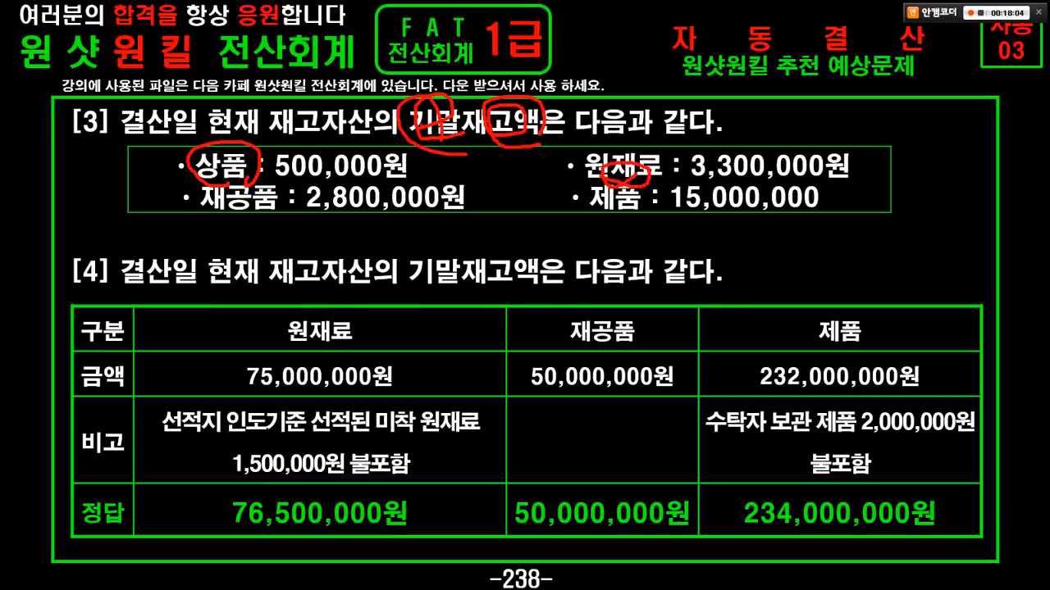
Step: Circle 재공품 and 제품 in problem [3], marking 기말 and 재고액 again as parts of the account name
left_click_drag(443, 105, 403, 150)
mouse_move(205, 190)
left_mouse_down()
mouse_move(308, 205)
mouse_move(302, 239)
left_mouse_up()
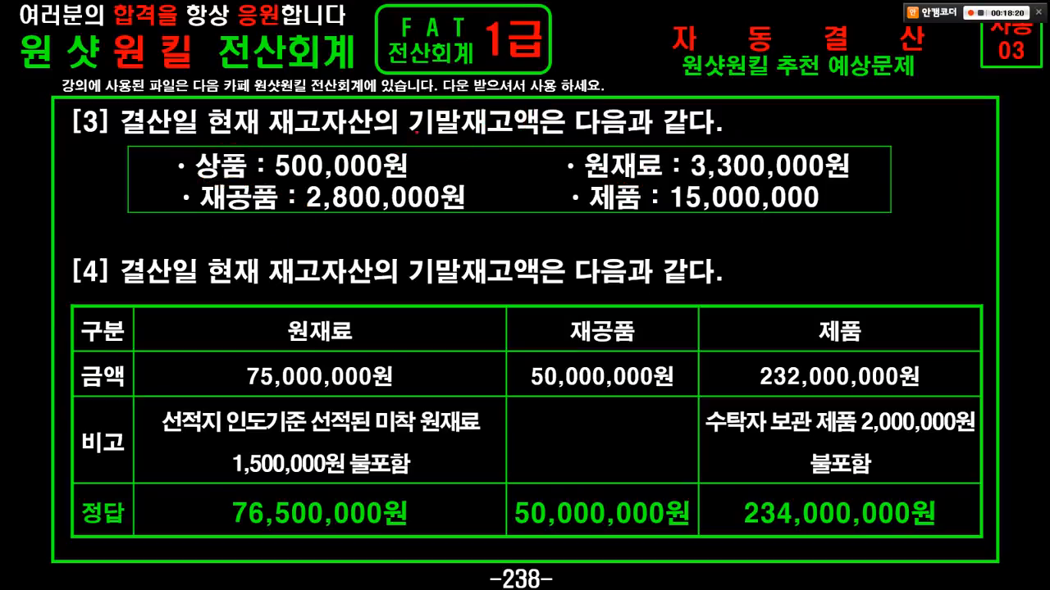
left_click_drag(399, 82, 469, 152)
left_click_drag(562, 182, 653, 223)
left_click_drag(469, 88, 565, 144)
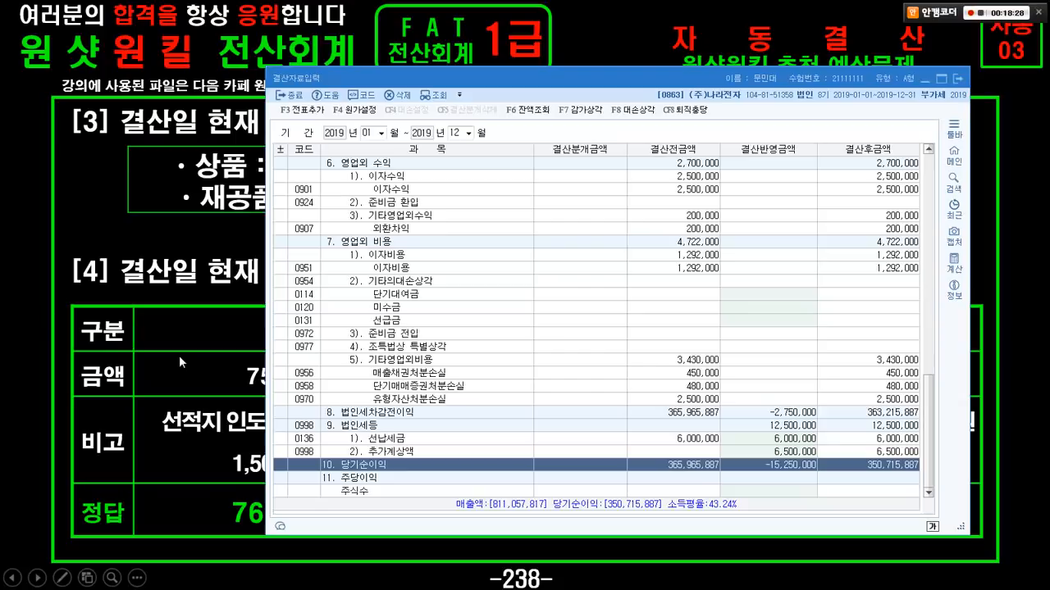
Step: Switch back to 결산자료입력 and use Find with 기말상품재고액 to locate the 기말 상품 재고액 row
key("alt+Tab")
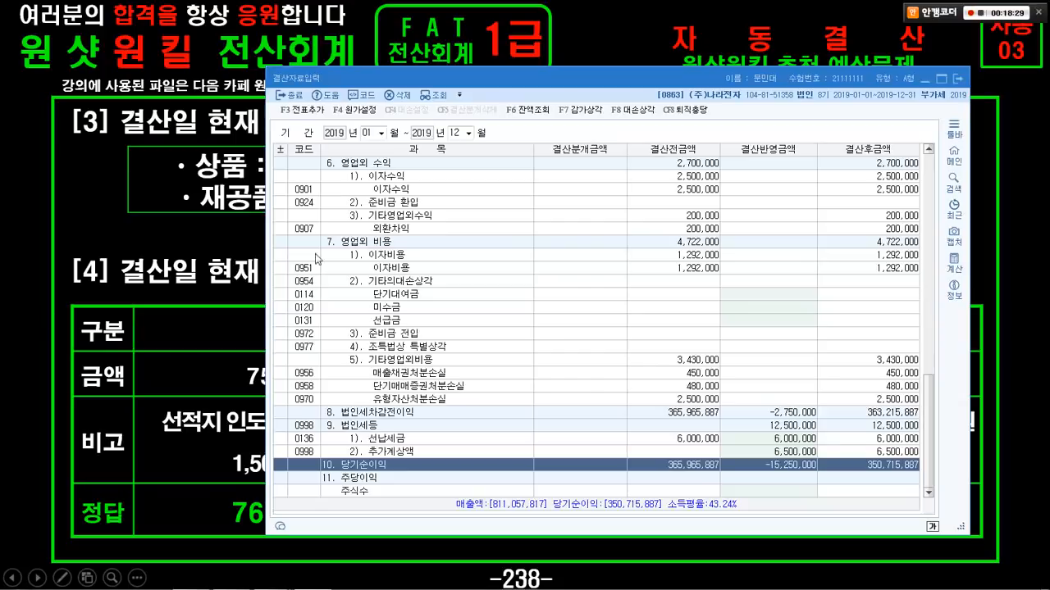
left_click(389, 264)
key("ctrl+f")
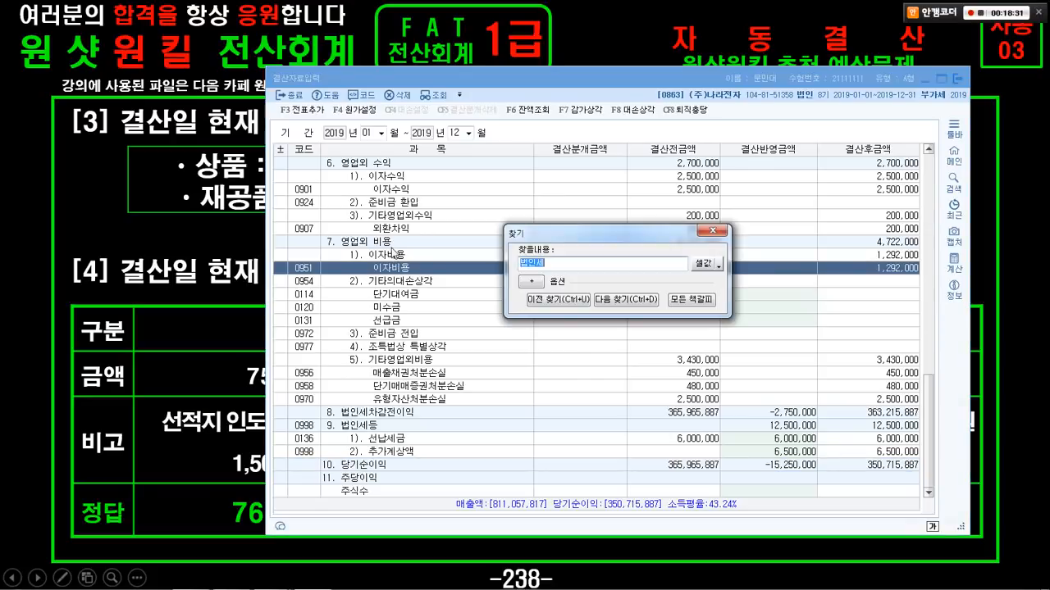
type("김라사")
key("BackSpace")
key("BackSpace")
key("BackSpace")
type("ㄱㅣㅂ")
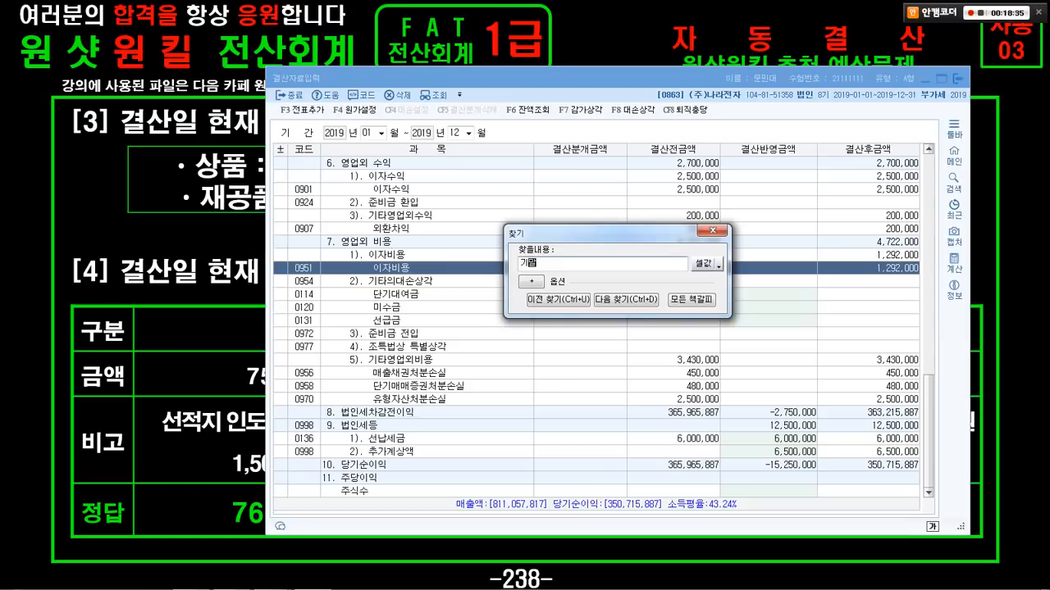
type("ㅏㄹㅅㅏㅇㅍㅜㅁㅈㅐㄱㅗㅇㅐㄱ")
key("Return")
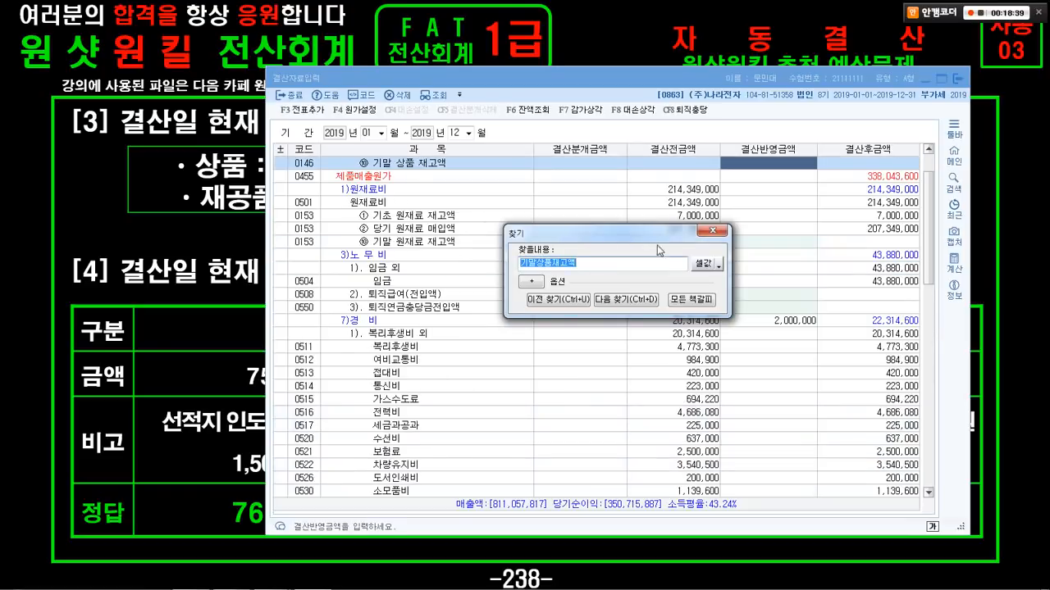
left_click(711, 231)
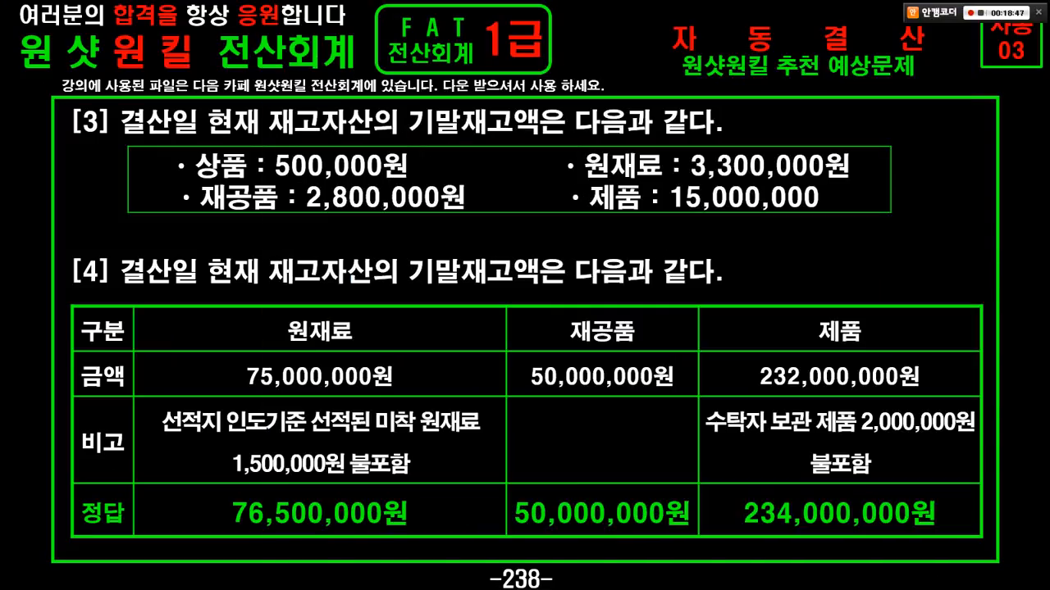
Step: Check the slide, move the 결산자료입력 window to uncover the amounts, and enter 500,000 for 기말 상품 재고액
key("alt+Tab")
left_click_drag(470, 71, 405, 194)
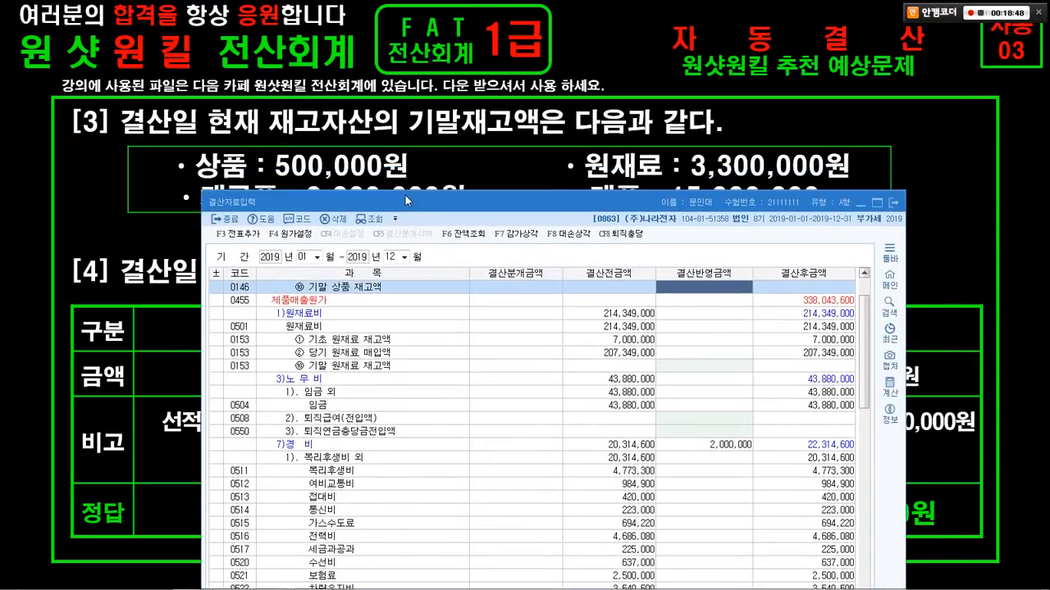
type("5000000")
key("Return")
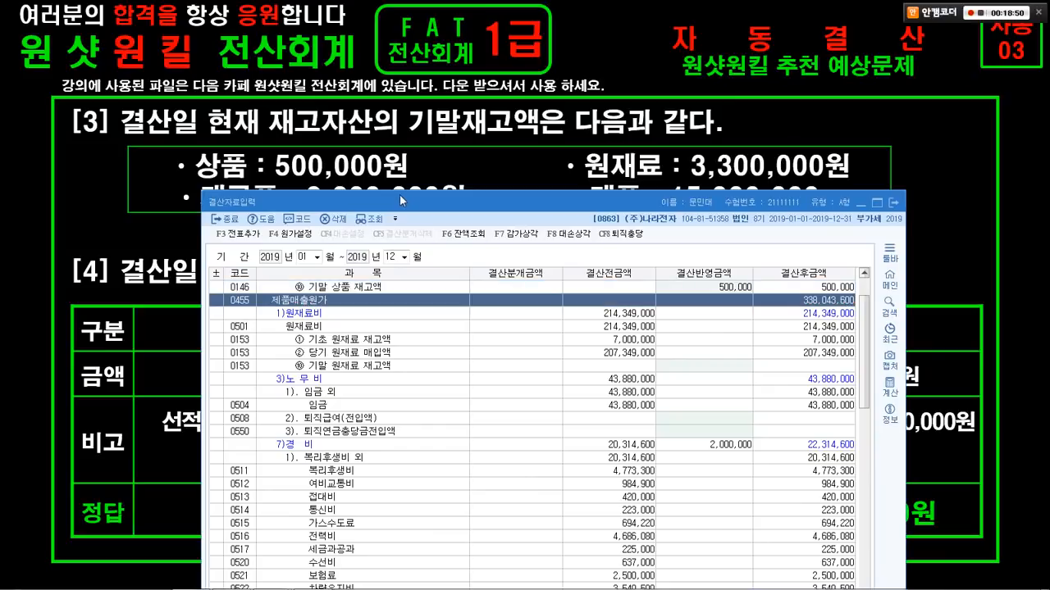
Step: Use Find with 기말원재료재고액 to locate the 기말 원재료 재고액 row and close the search
key("ctrl+f")
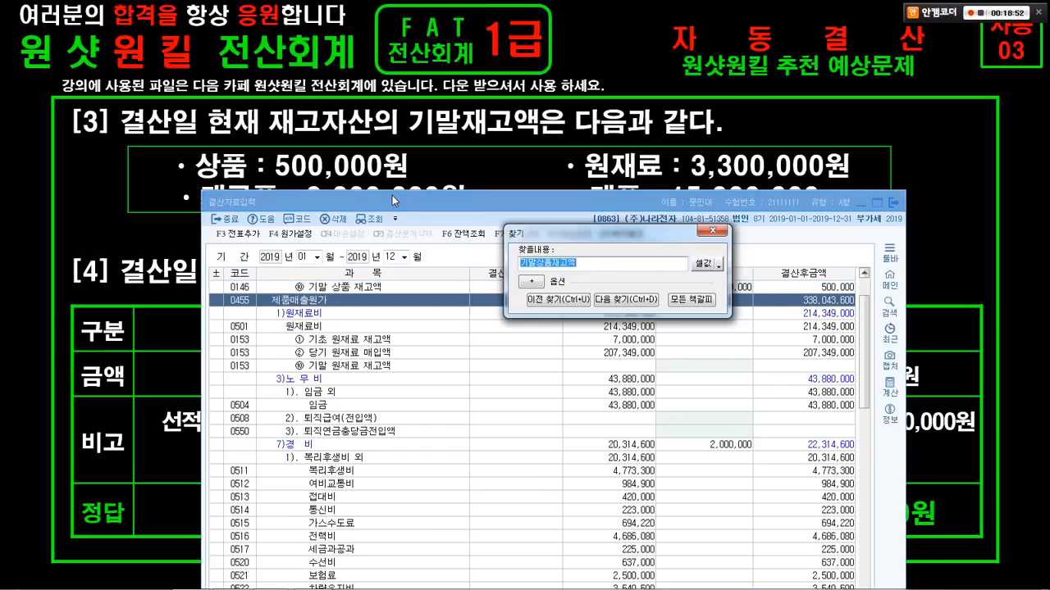
type("기말원재료재고액")
key("Return")
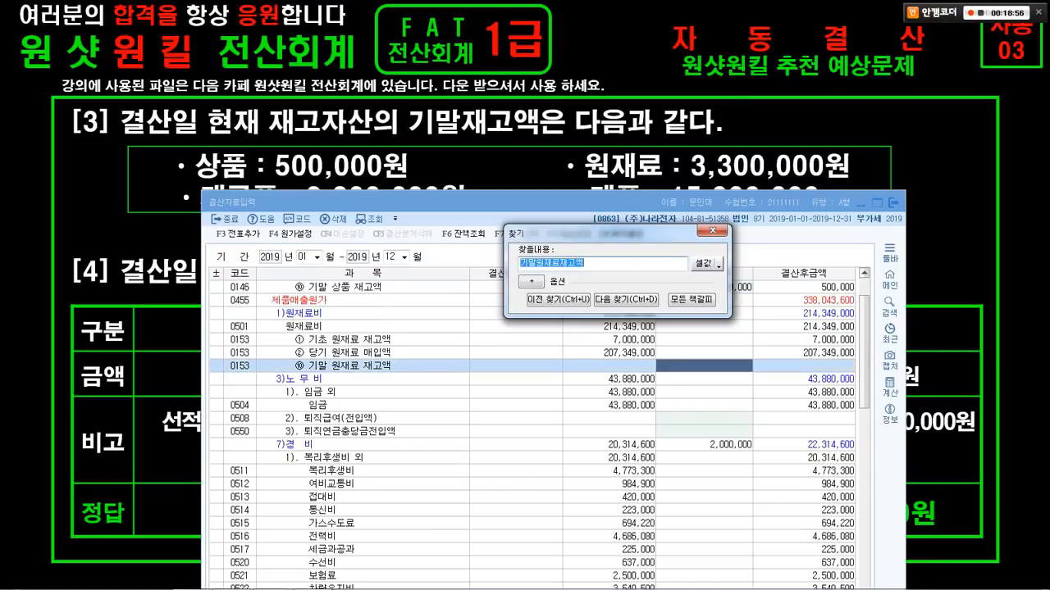
left_click(712, 232)
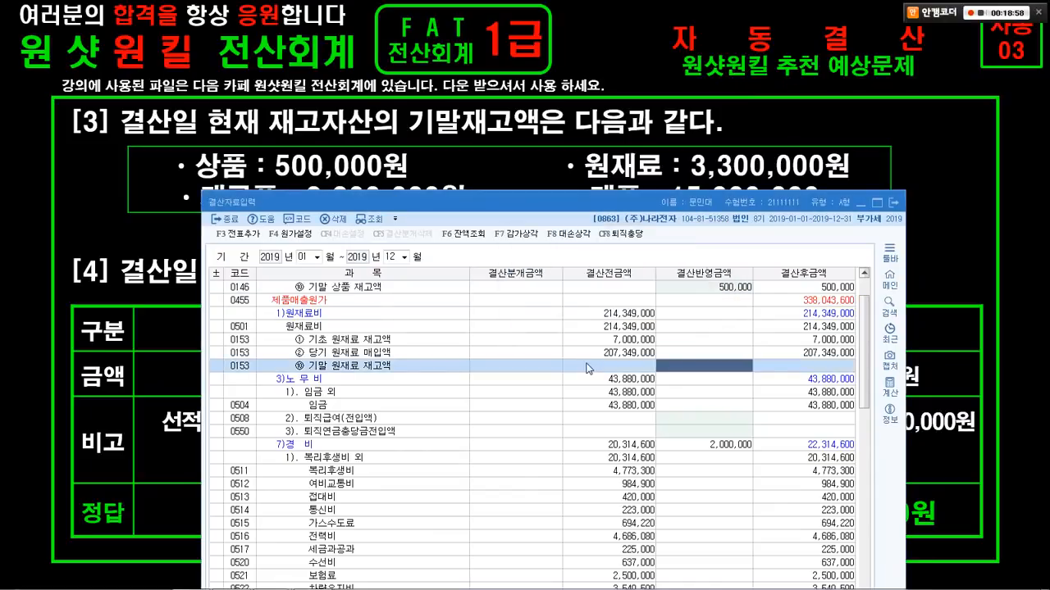
Step: Mark the 기말 원재료 재고액 row, clear the marking, and enter 3,300,000 as its 결산반영금액
key("ctrl+1")
left_click(455, 407)
left_click_drag(2, 257, 251, 341)
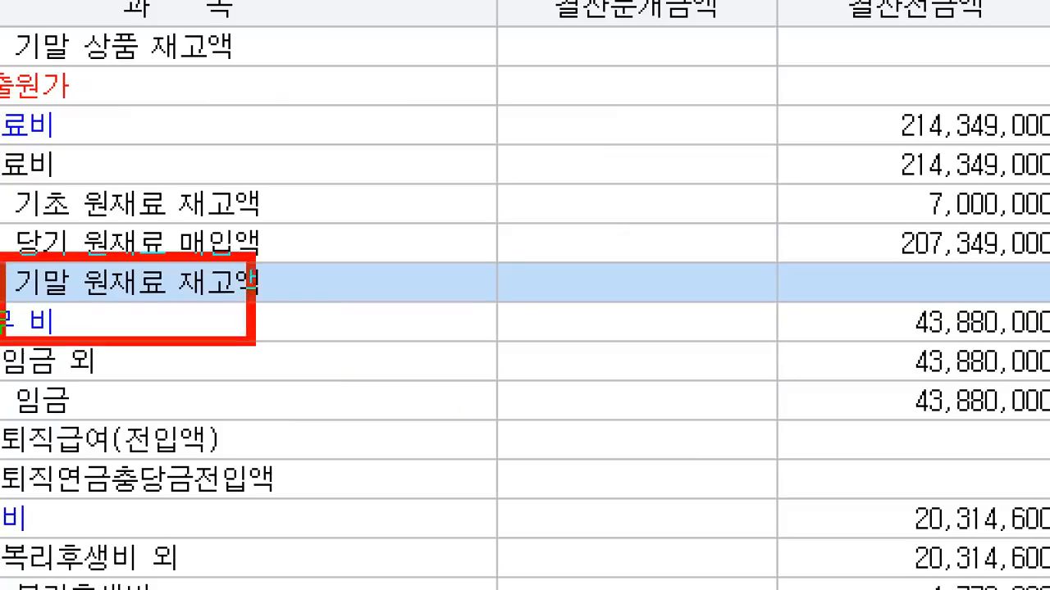
key("Escape")
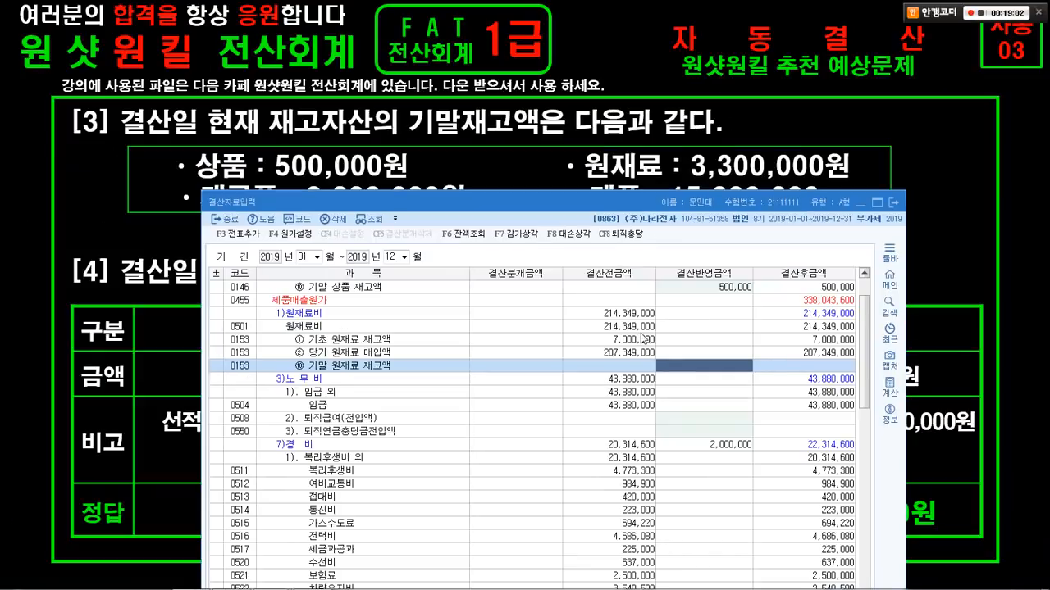
type("3,300,000")
key("Return")
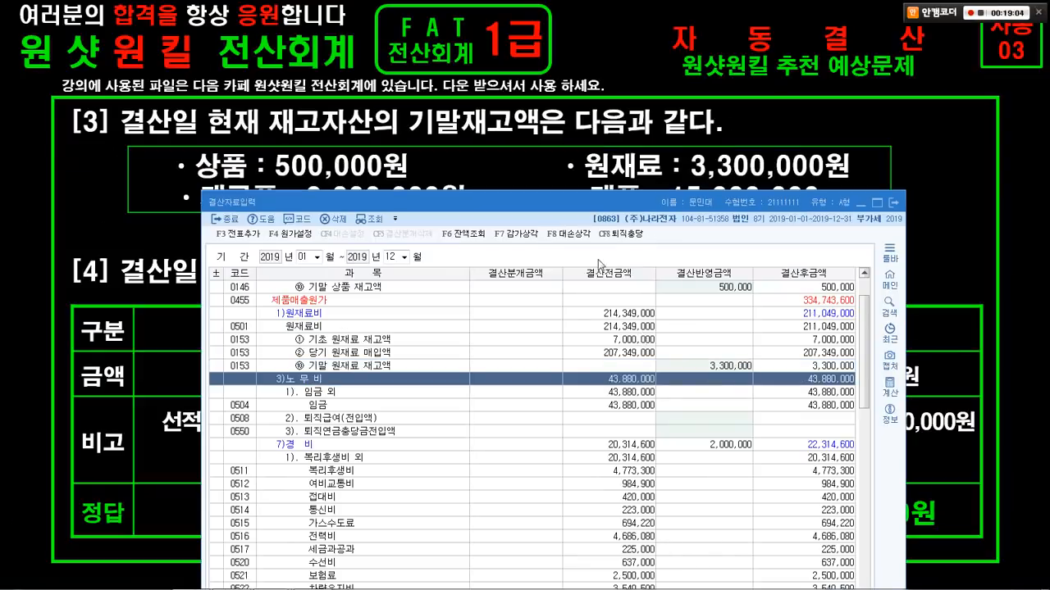
Step: Use Find with 기말재공품 to locate the 기말 재공품 재고액 row, reposition the window, and return to the page 238 slide
left_click_drag(564, 197, 549, 235)
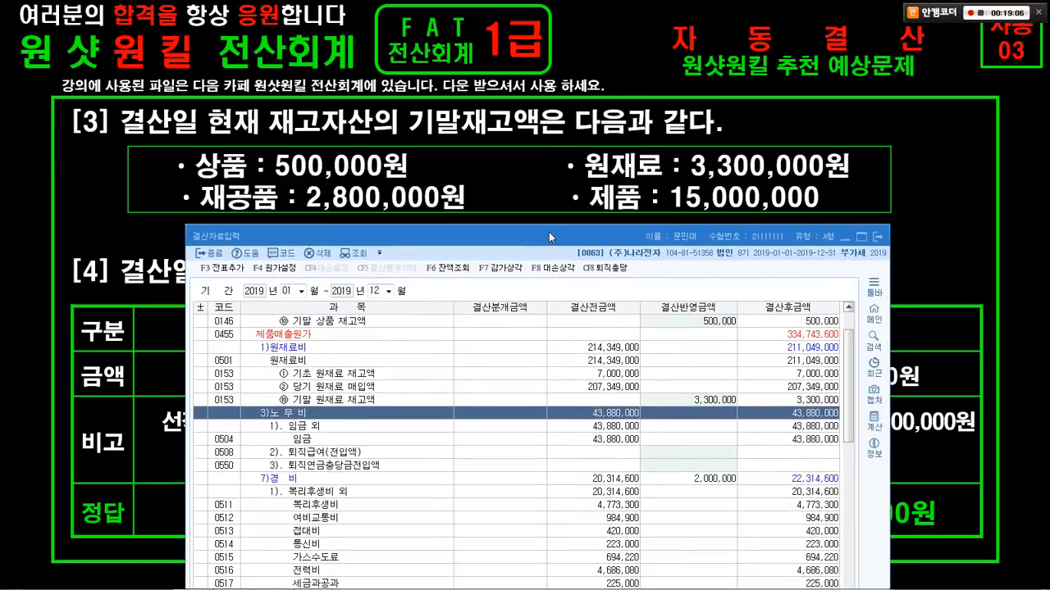
key("ctrl+f")
type("기말")
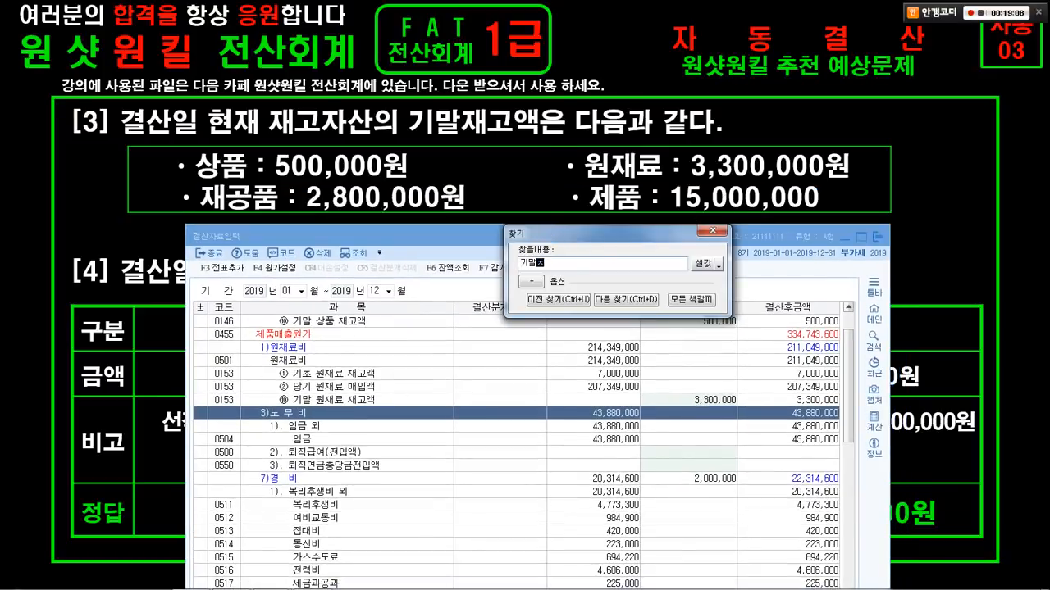
type("재공품")
key("Return")
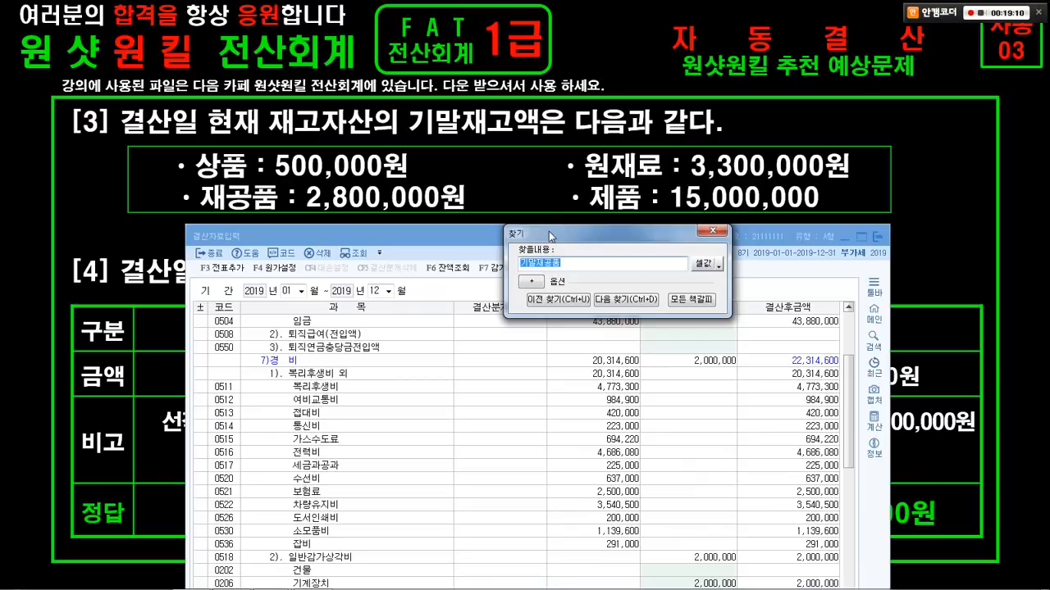
left_click(712, 232)
left_click_drag(592, 237, 606, 38)
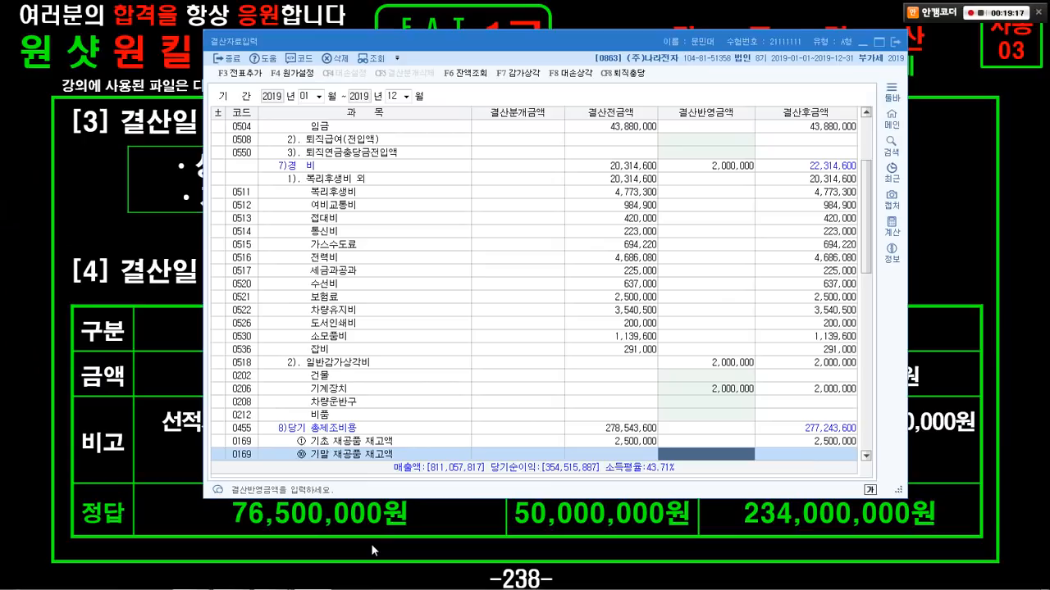
left_click(357, 496)
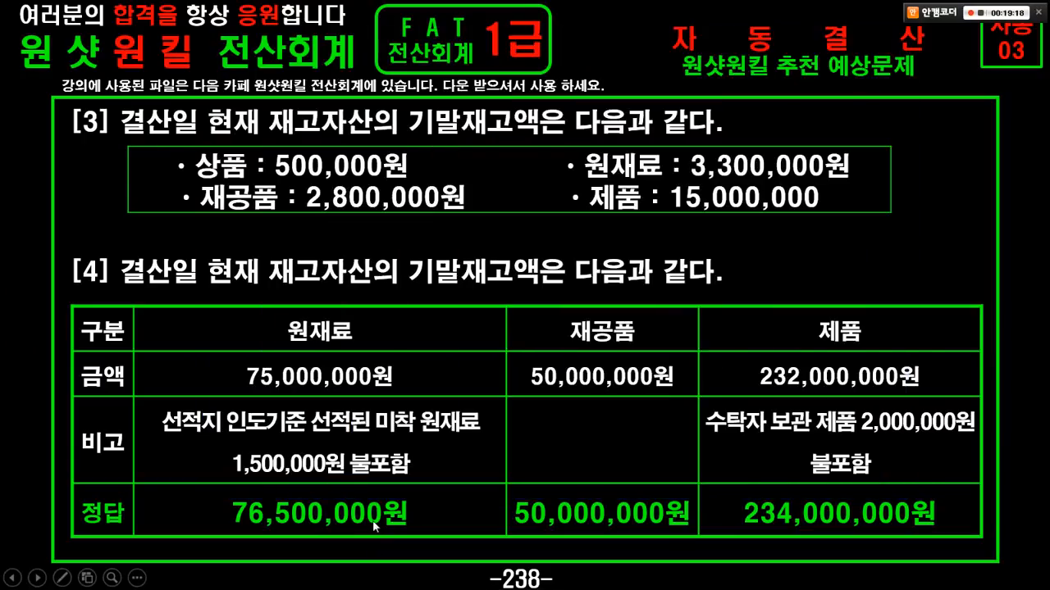
Step: Enter 2,800,000 as the 결산반영금액 of 기말 재공품 재고액 and check the page 238 slide for the 제품 amount
key("alt+Tab")
type("2,8")
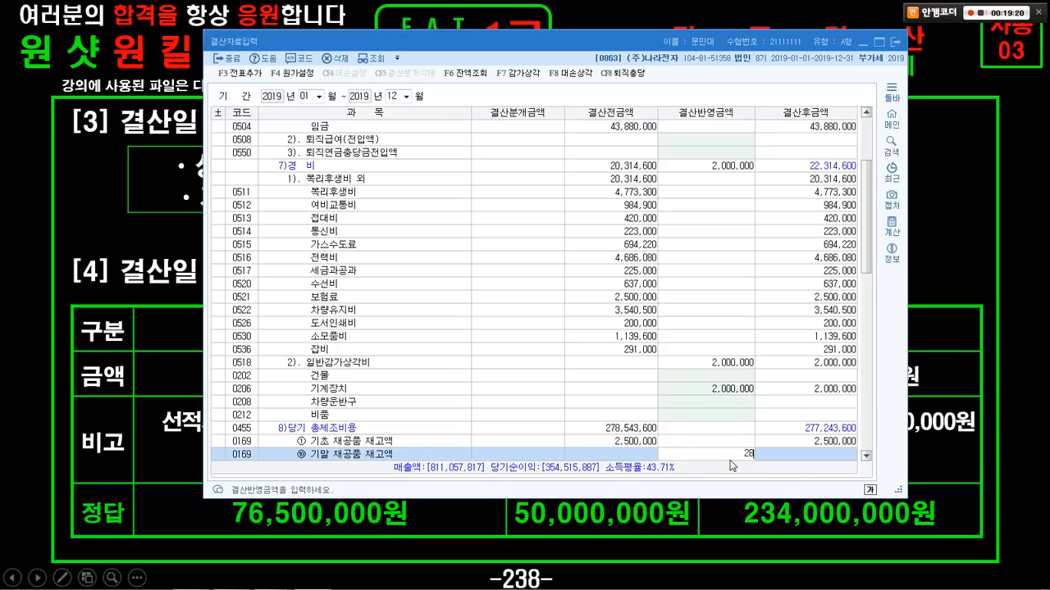
type("00,000")
key("Return")
key("alt+Tab")
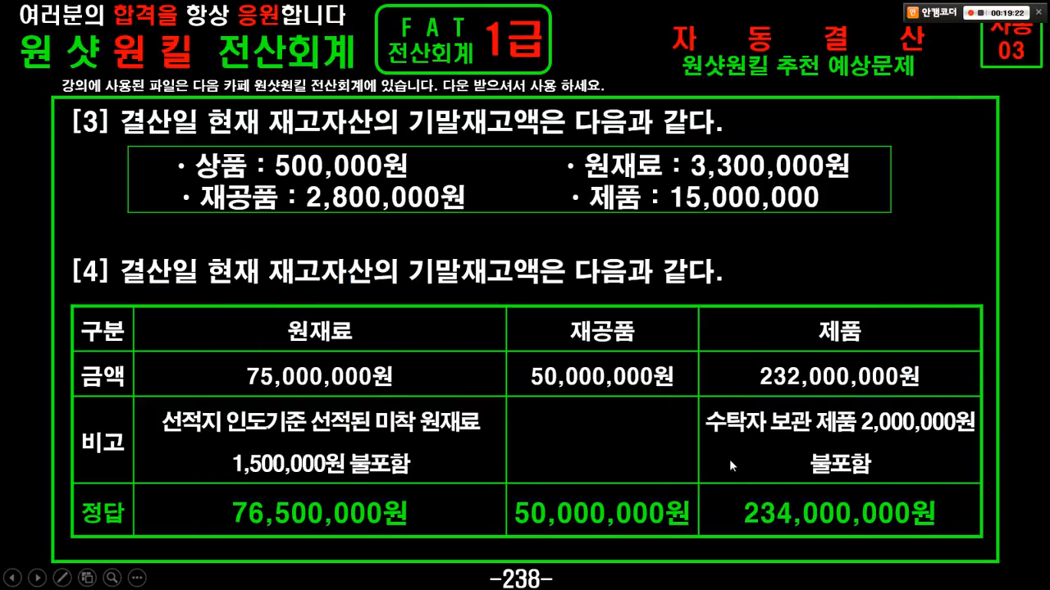
Step: Use Find with 기말제품 to locate the 기말 제품 재고액 row and close the search
key("alt+Tab")
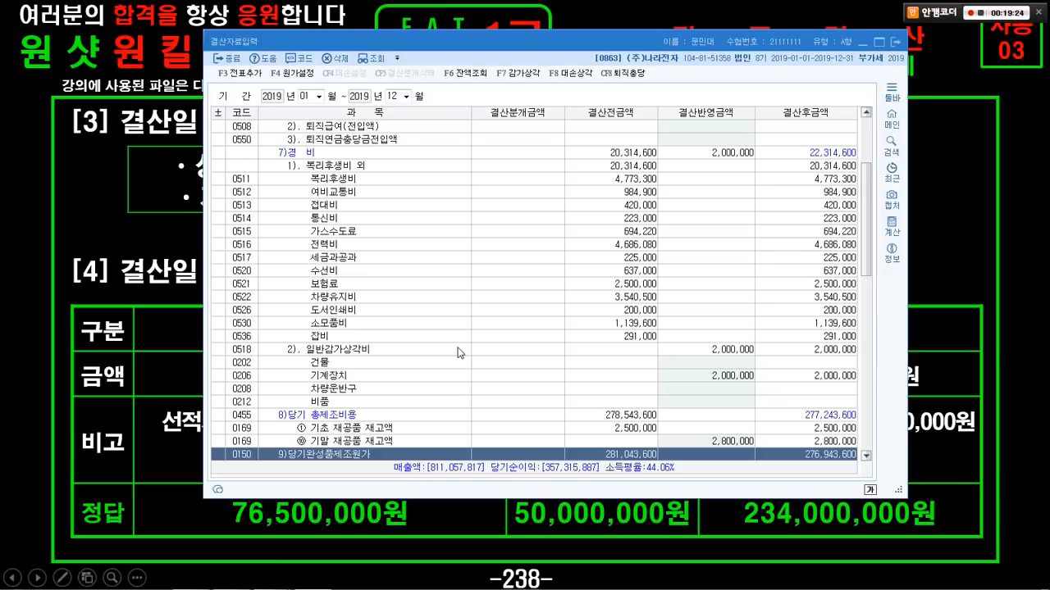
key("ctrl+f")
type("기계")
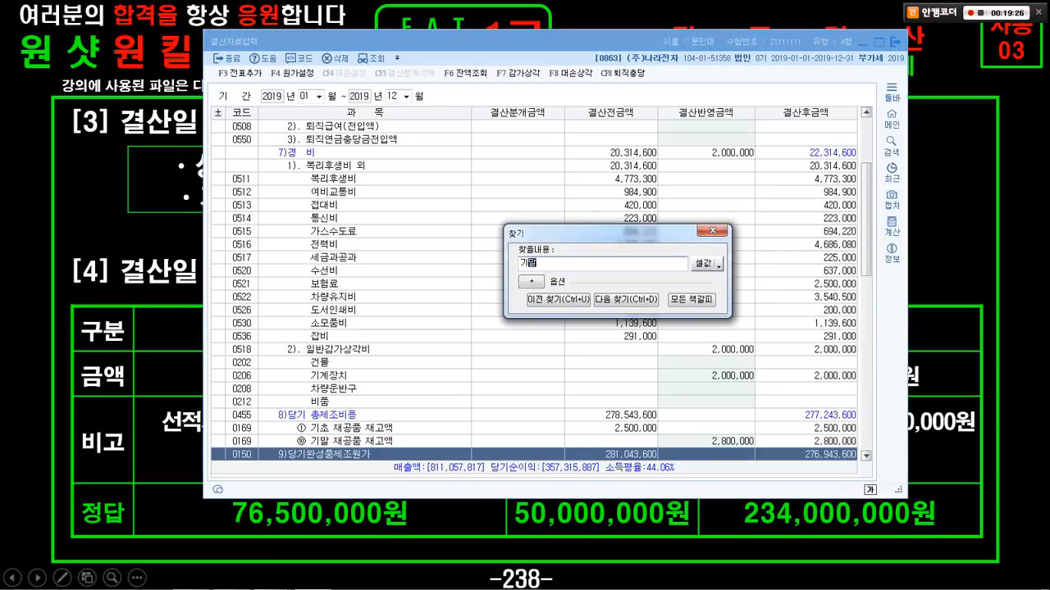
type("재품")
key("Return")
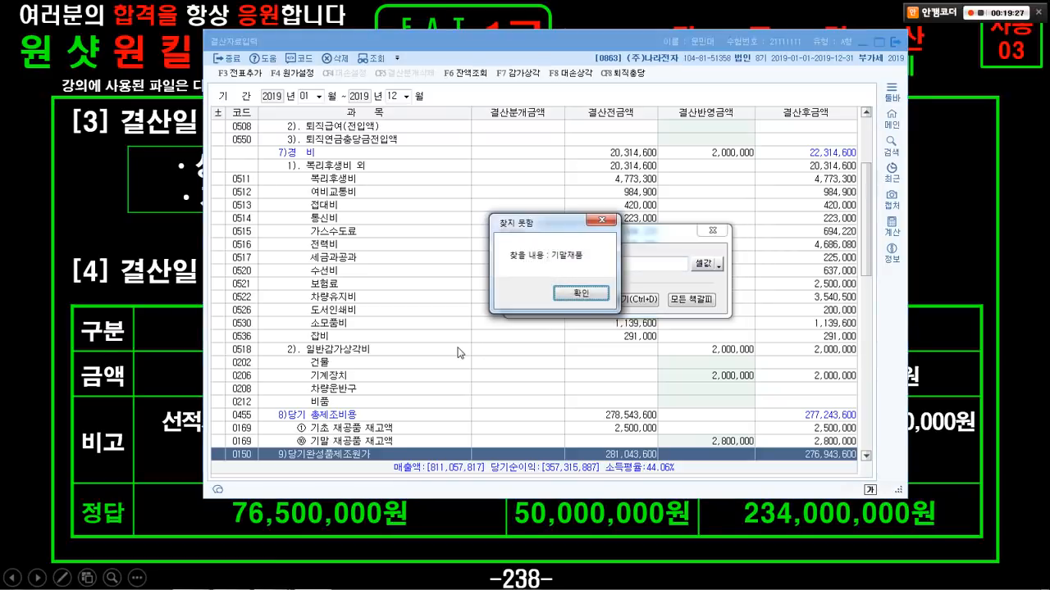
left_click(566, 293)
type("기말")
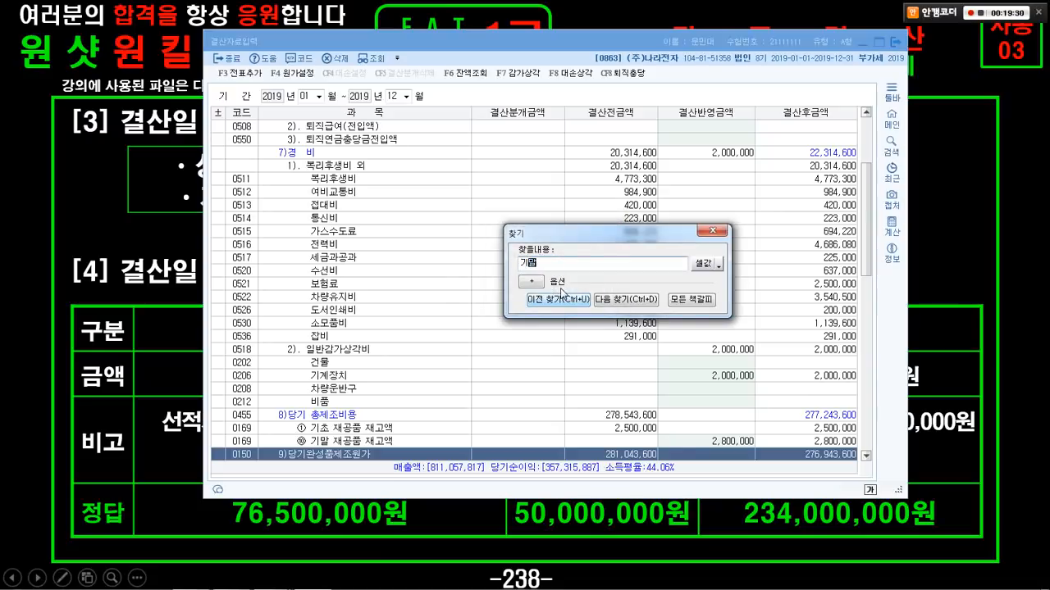
type("제품")
key("Return")
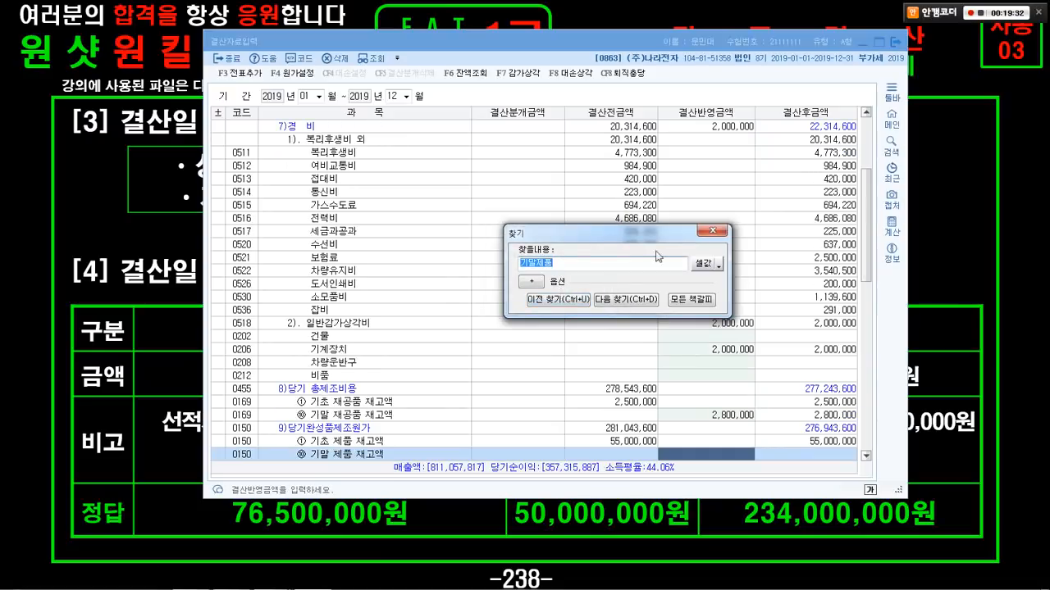
left_click(712, 231)
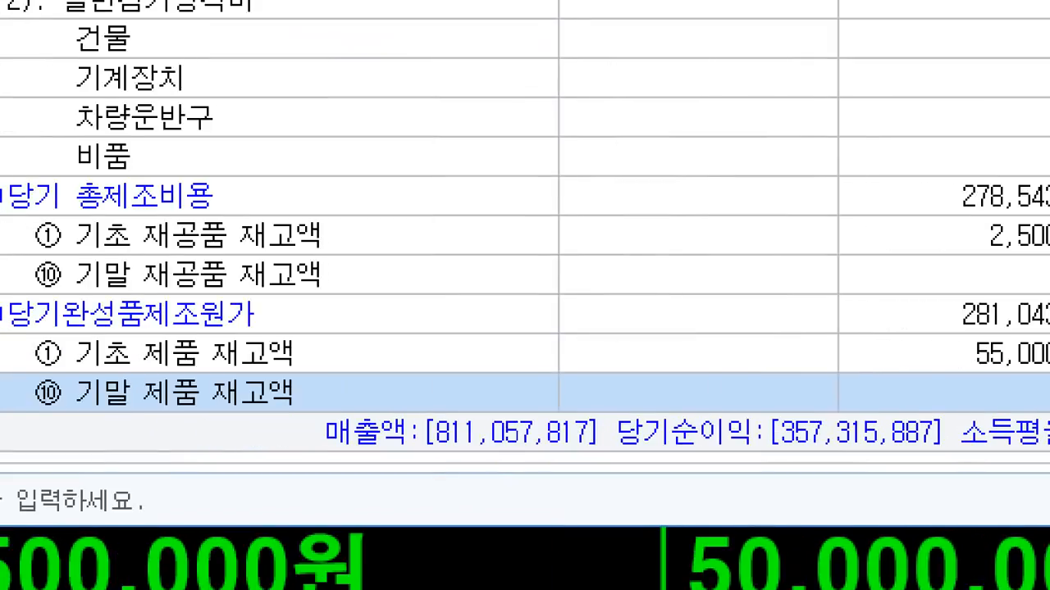
Step: Mark the 기말 제품 재고액 row, check the slide, and enter 15,000,000 as its 결산반영금액
left_click(424, 484)
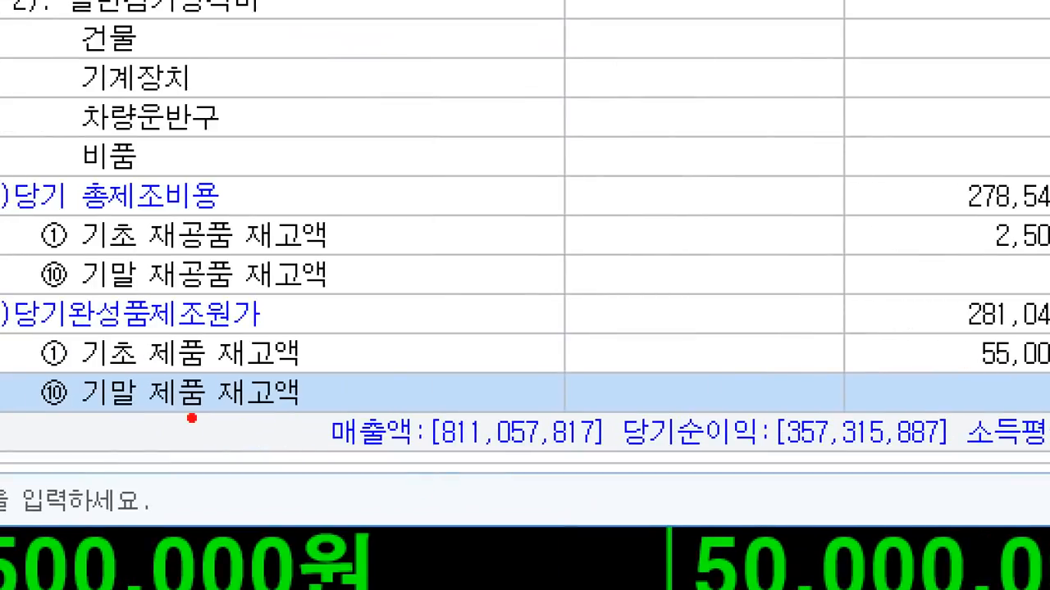
left_click_drag(46, 374, 350, 435)
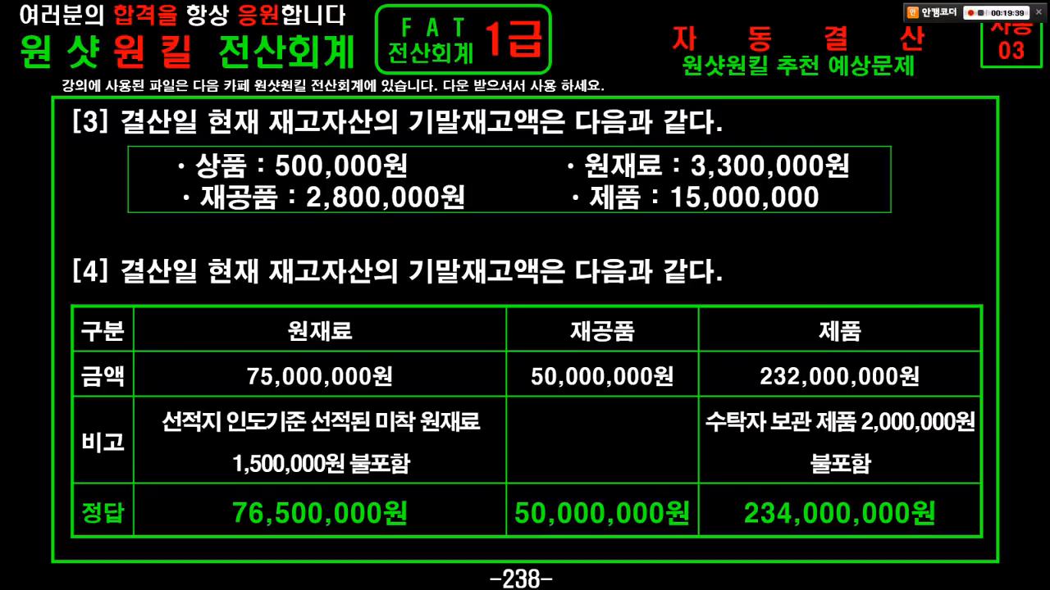
key("alt+Tab")
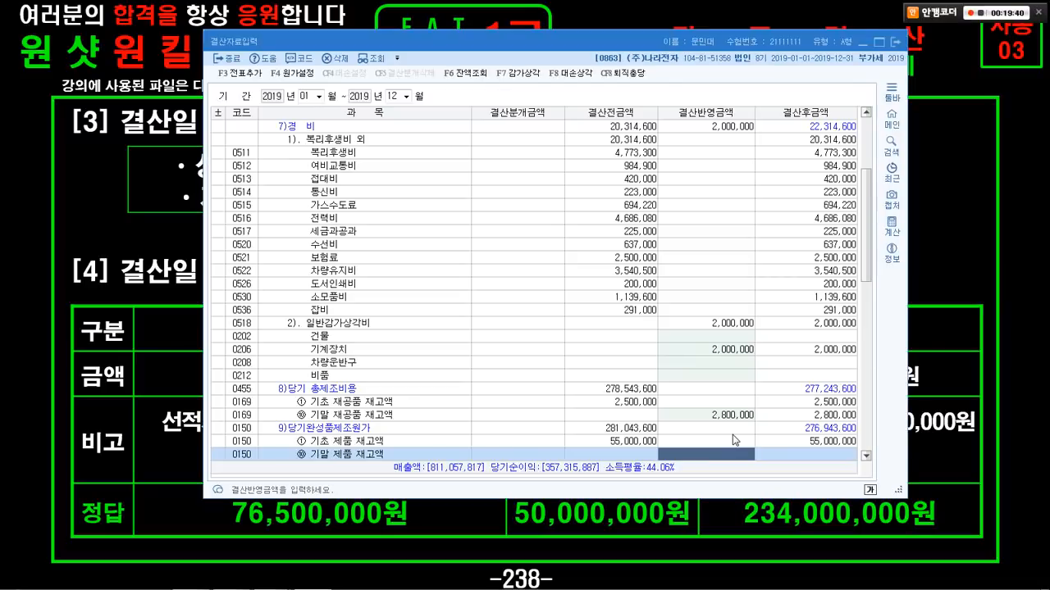
type("150000,000")
key("Return")
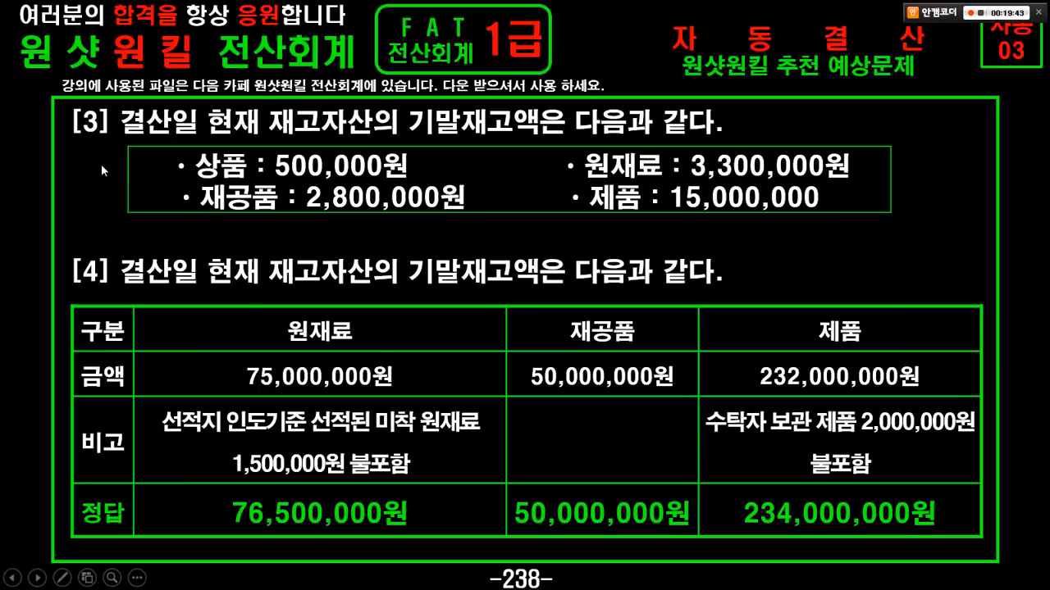
Step: Frame the heading of problem [3] on the page 238 slide and underline its inventory amounts
left_click(101, 164)
left_click_drag(101, 104, 264, 142)
left_click_drag(305, 123, 710, 123)
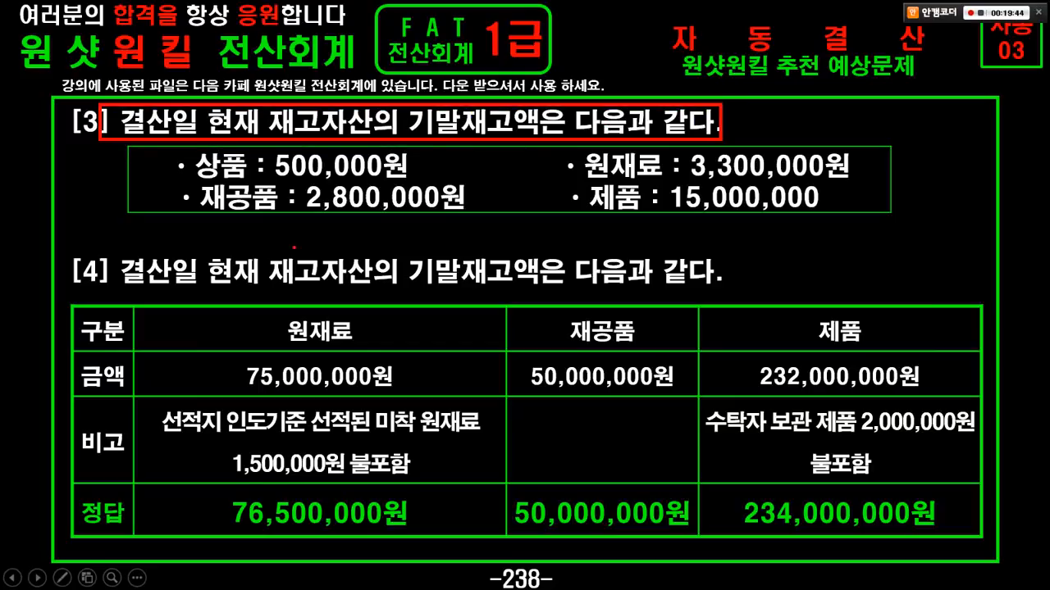
left_click_drag(515, 224, 941, 212)
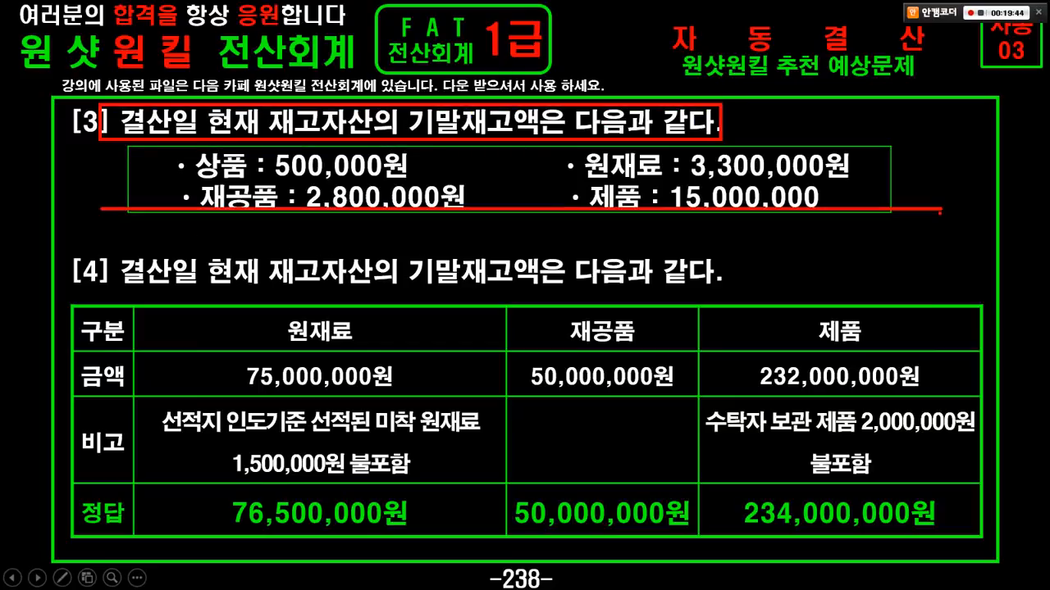
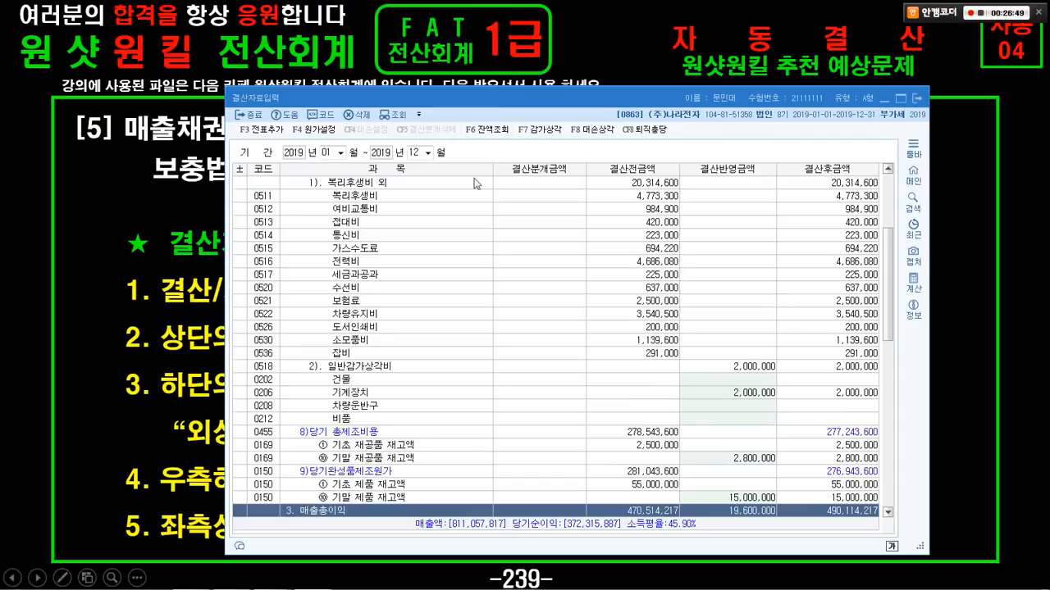
Step: Outline the 결산자료입력 table, frame instruction 2 on the page 239 slide, and clear both markings
left_click_drag(247, 174, 894, 525)
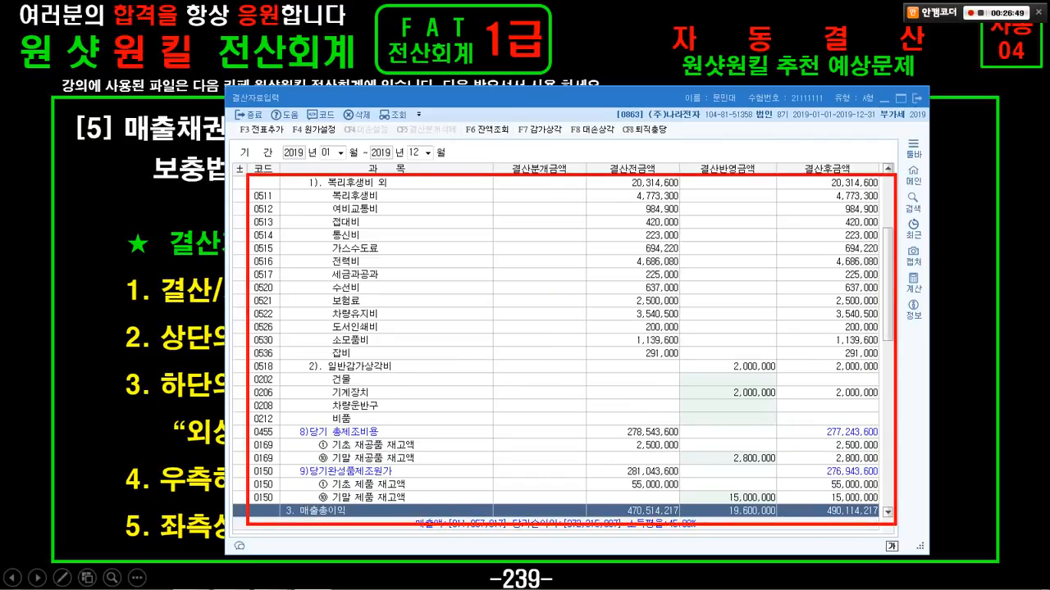
key("Escape")
key("alt+Tab")
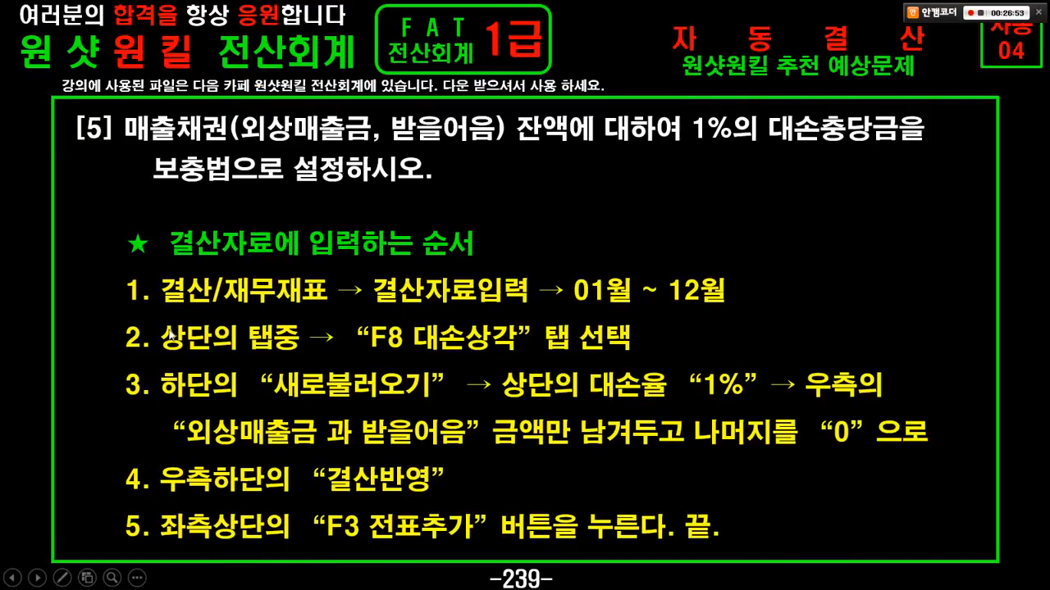
mouse_move(135, 319)
left_mouse_down()
mouse_move(292, 356)
mouse_move(665, 366)
left_mouse_up()
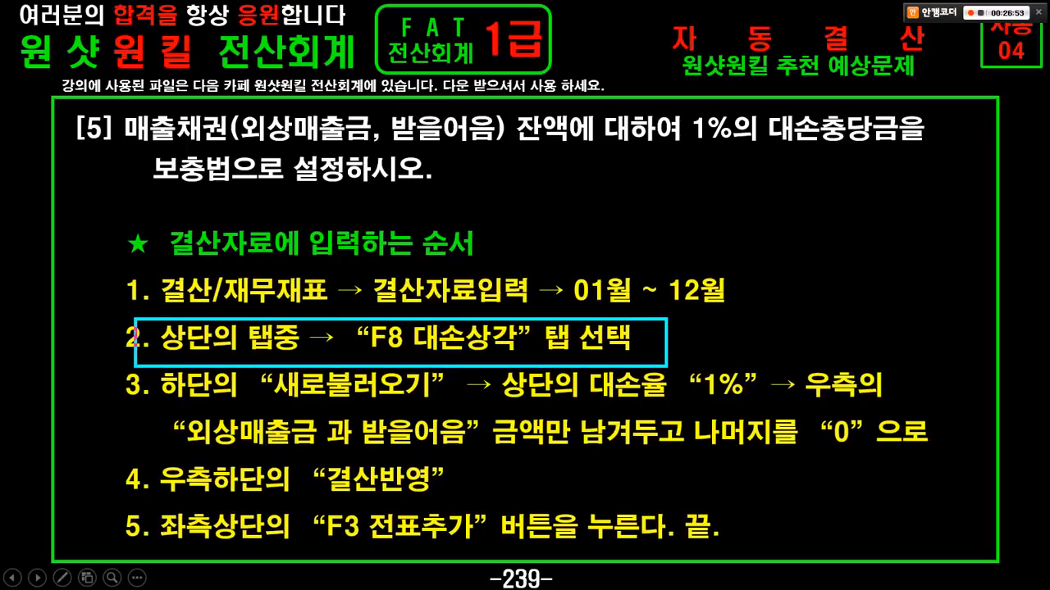
key("Escape")
Step: Return to 결산자료입력, mark the 대손상각 function, and open the 대손상각 dialog
key("alt+Tab")
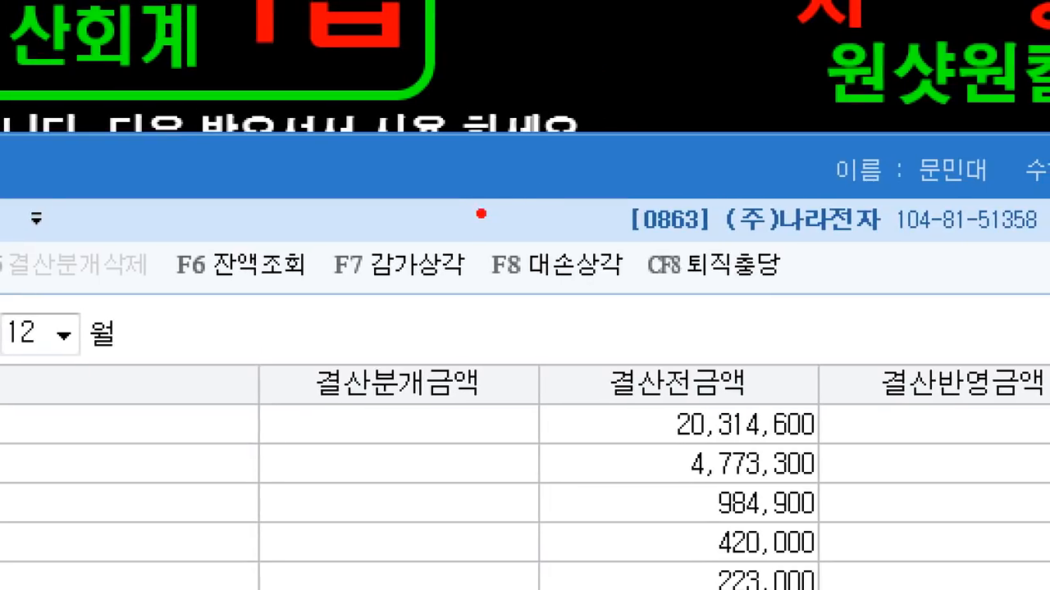
left_click_drag(470, 212, 662, 313)
left_click_drag(599, 283, 718, 461)
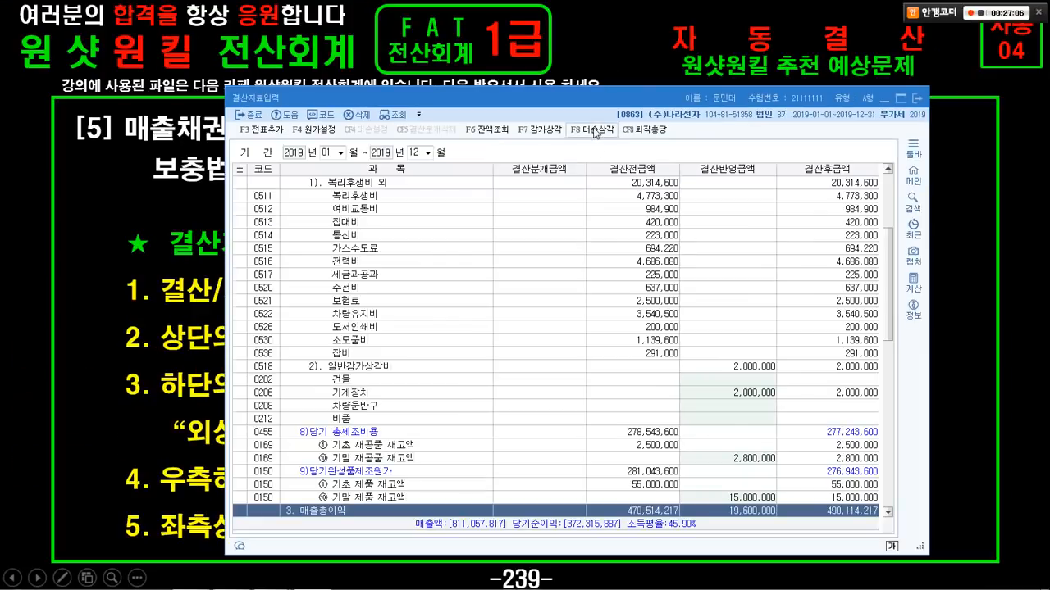
left_click(596, 131)
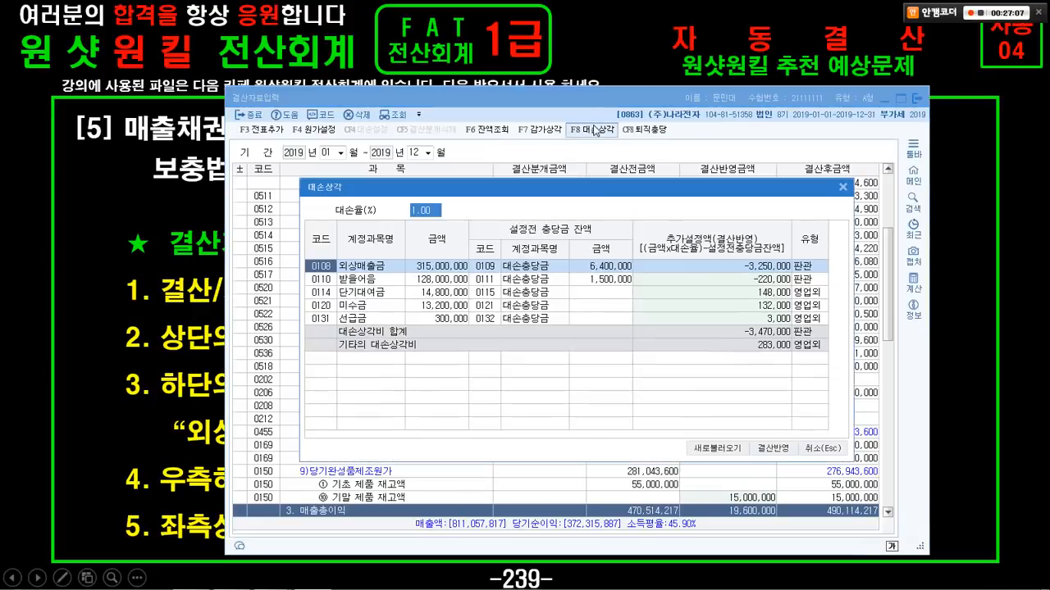
Step: Mark the 새로불러오기 instruction on the slide and its counterpart in the 대손상각 dialog, and reload the dialog's data
key("alt+Tab")
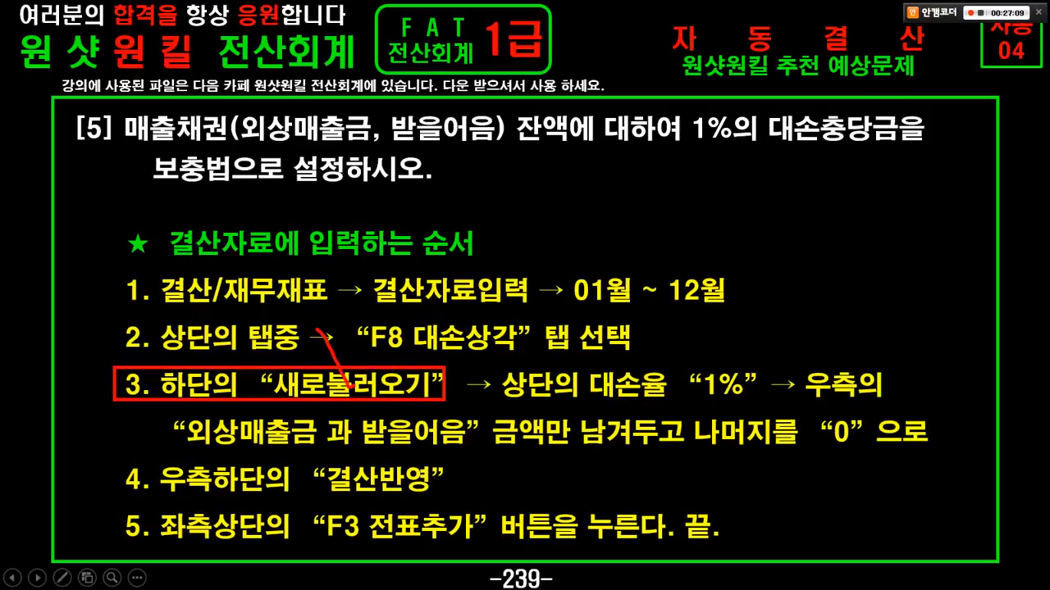
left_click_drag(358, 386, 378, 337)
key("Escape")
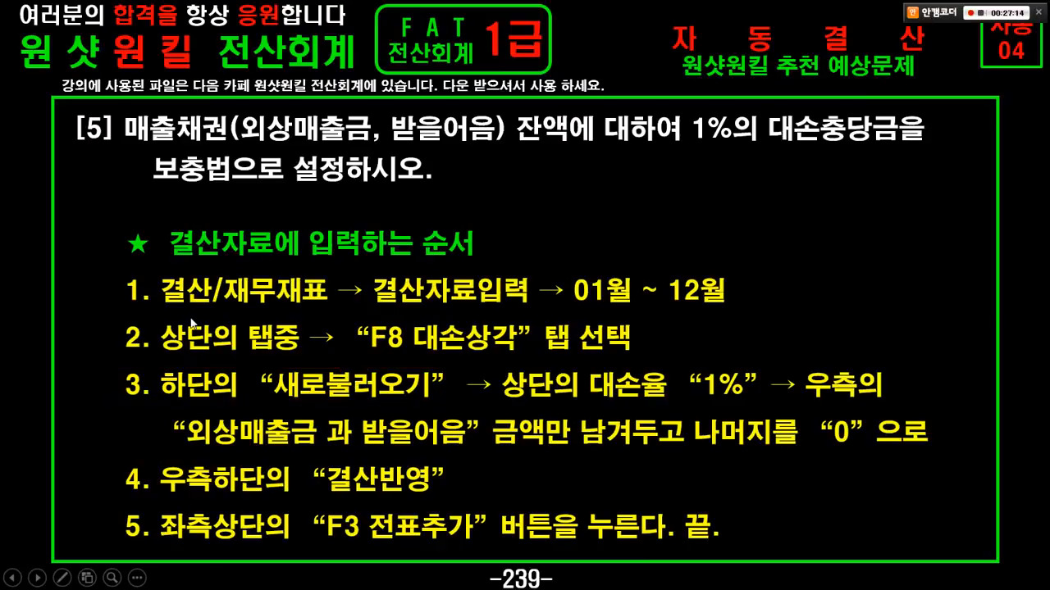
key("alt+Tab")
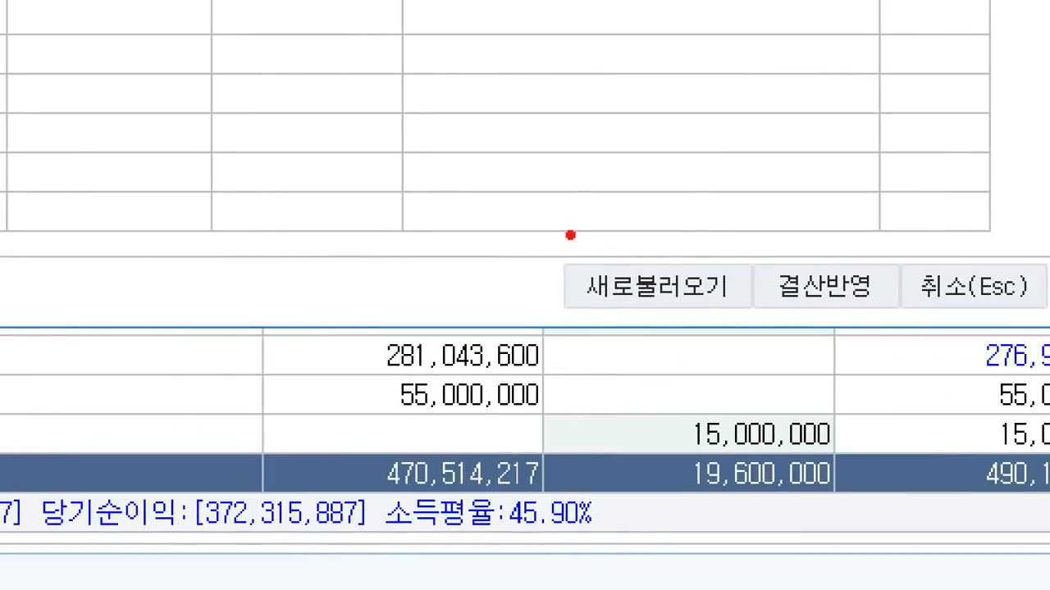
mouse_move(542, 233)
left_mouse_down()
mouse_move(764, 329)
mouse_move(742, 307)
mouse_move(770, 420)
left_mouse_up()
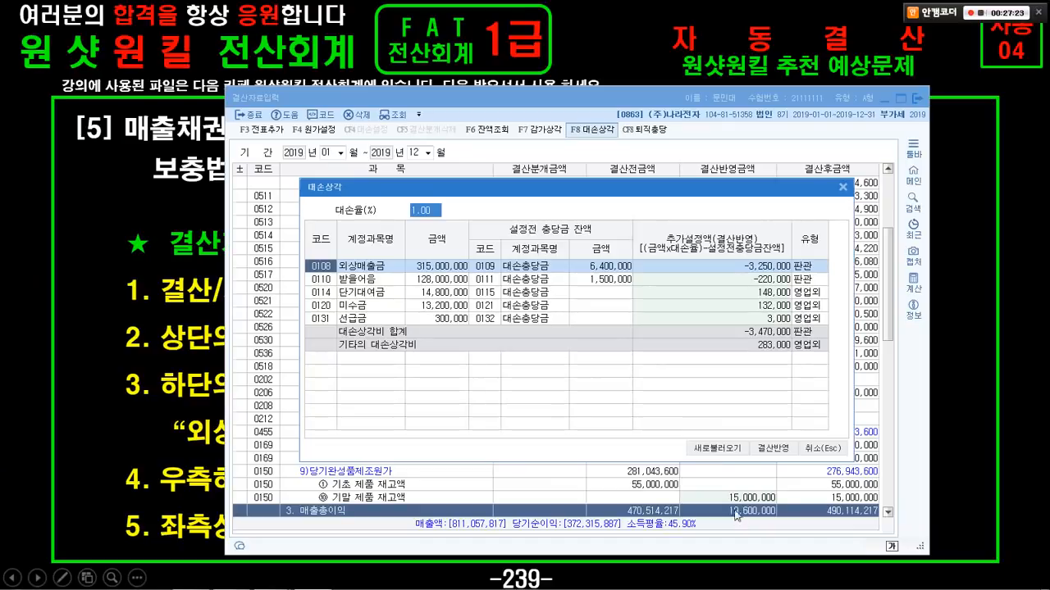
left_click(701, 400)
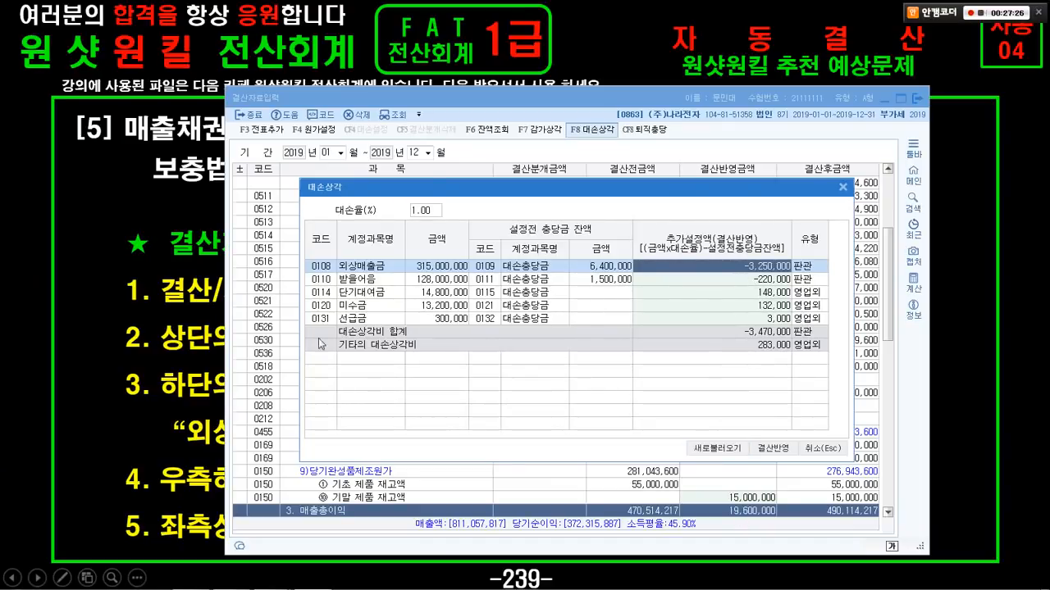
Step: Mark the 대손율 1% instruction on the page 239 slide, clear the marking, and return to the 대손상각 dialog
left_click(183, 320)
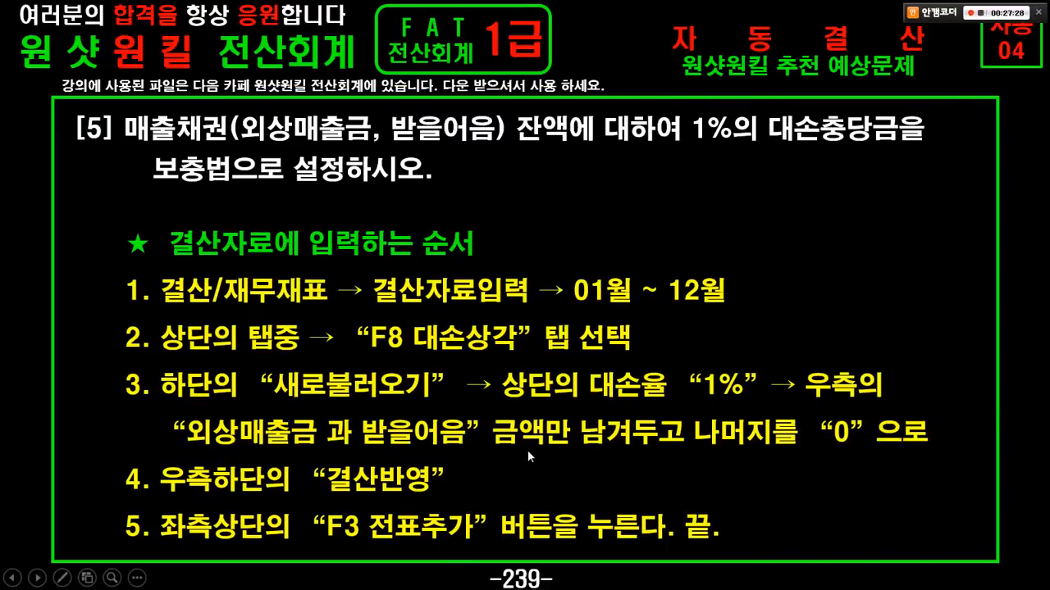
mouse_move(485, 361)
left_mouse_down()
mouse_move(689, 407)
mouse_move(770, 412)
left_mouse_up()
key("Escape")
key("alt+Tab")
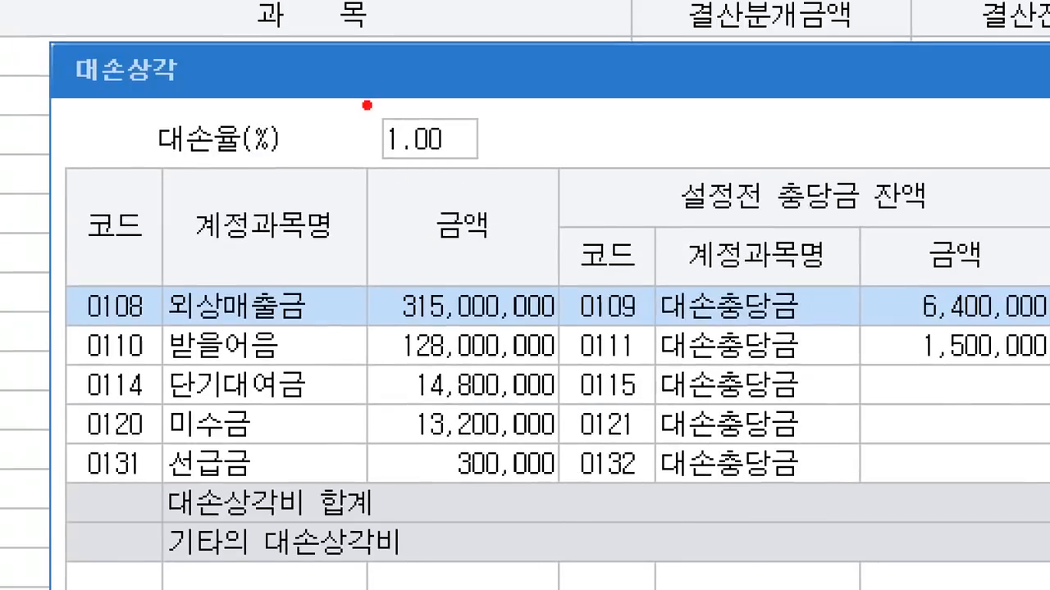
Step: Frame the 대손율(%) value in the 대손상각 dialog and annotate it with an arrow and a handwritten 2%
left_click_drag(361, 97, 503, 173)
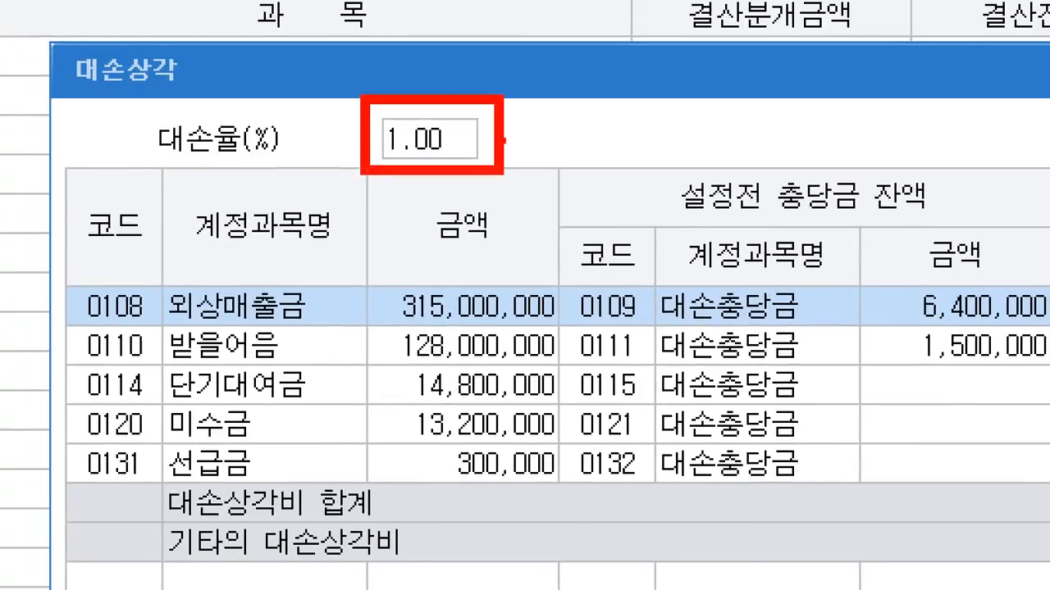
mouse_move(485, 131)
left_mouse_down()
mouse_move(648, 115)
mouse_move(746, 84)
mouse_move(816, 154)
left_mouse_up()
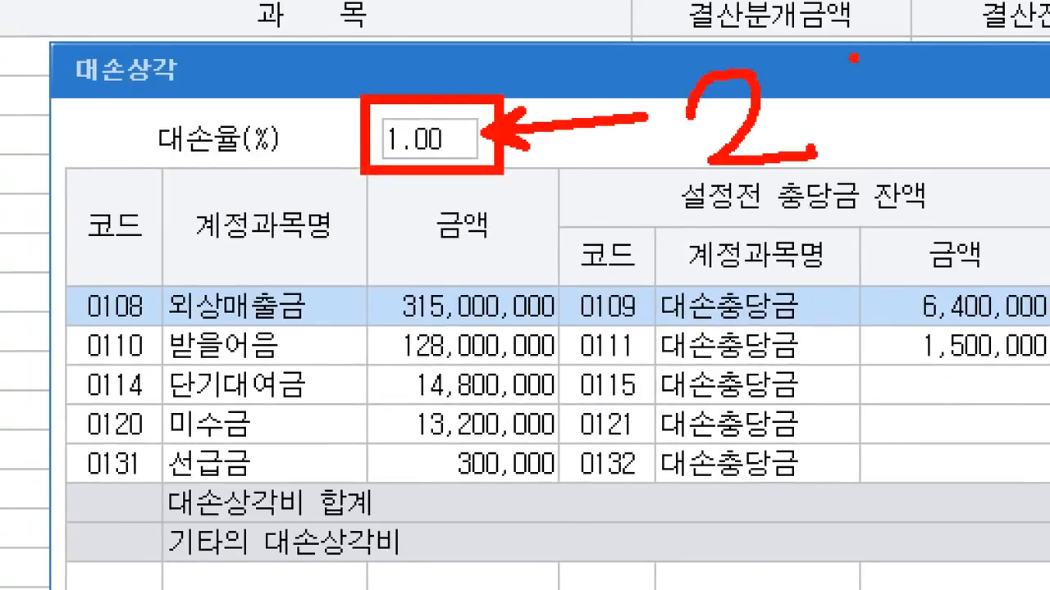
left_click_drag(867, 45, 813, 217)
left_click_drag(884, 155, 901, 149)
mouse_move(844, 85)
left_mouse_down()
mouse_move(811, 85)
mouse_move(824, 115)
left_mouse_up()
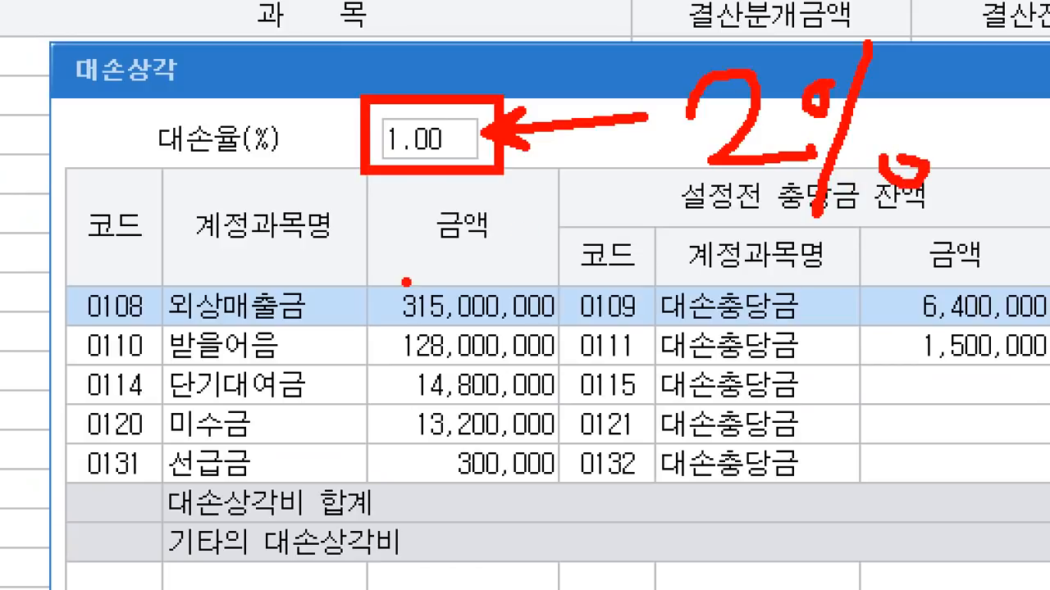
mouse_move(374, 162)
left_mouse_down()
mouse_move(332, 255)
mouse_move(368, 194)
left_mouse_up()
mouse_move(890, 246)
left_mouse_down()
mouse_move(825, 259)
mouse_move(742, 4)
mouse_move(935, 209)
mouse_move(901, 238)
left_mouse_up()
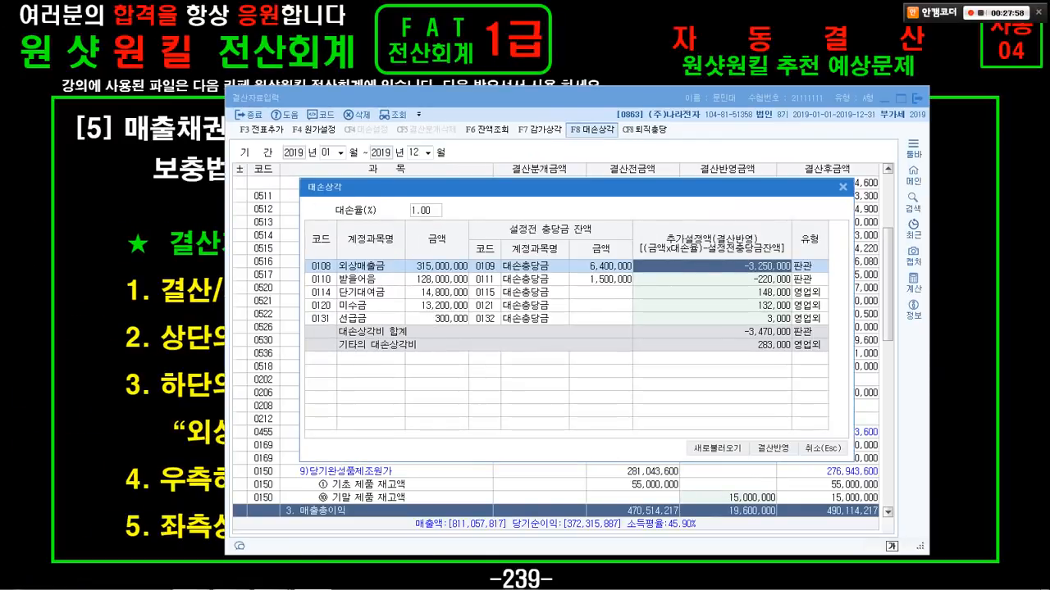
Step: Return to the page 239 slide and mark 외상매출금, 받을어음 in problem [5] with a frame and an arrow
key("alt+Tab")
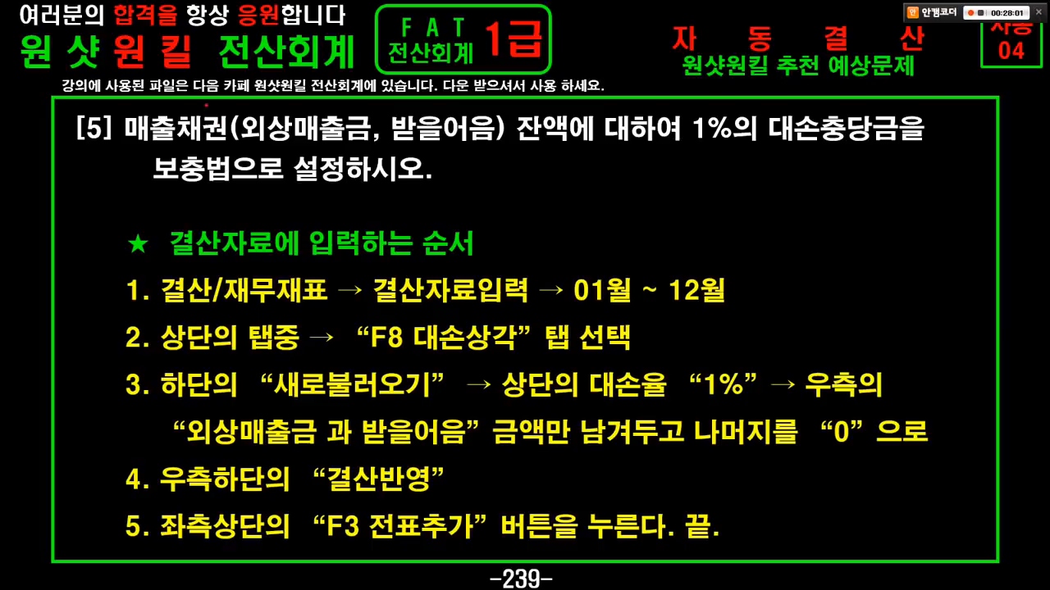
mouse_move(207, 105)
left_mouse_down()
mouse_move(508, 152)
mouse_move(535, 206)
left_mouse_up()
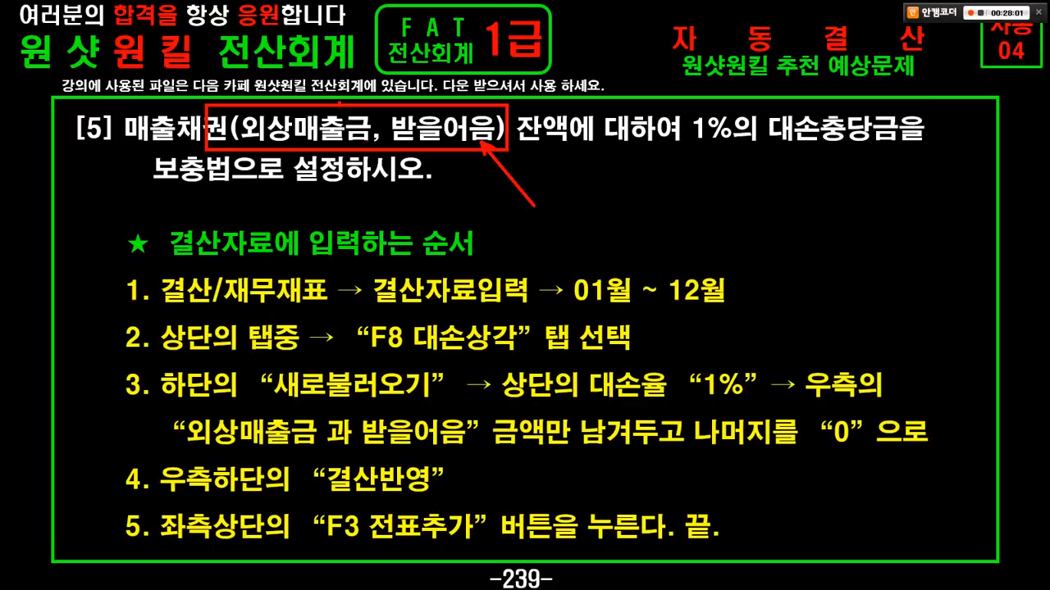
left_click_drag(424, 105, 473, 86)
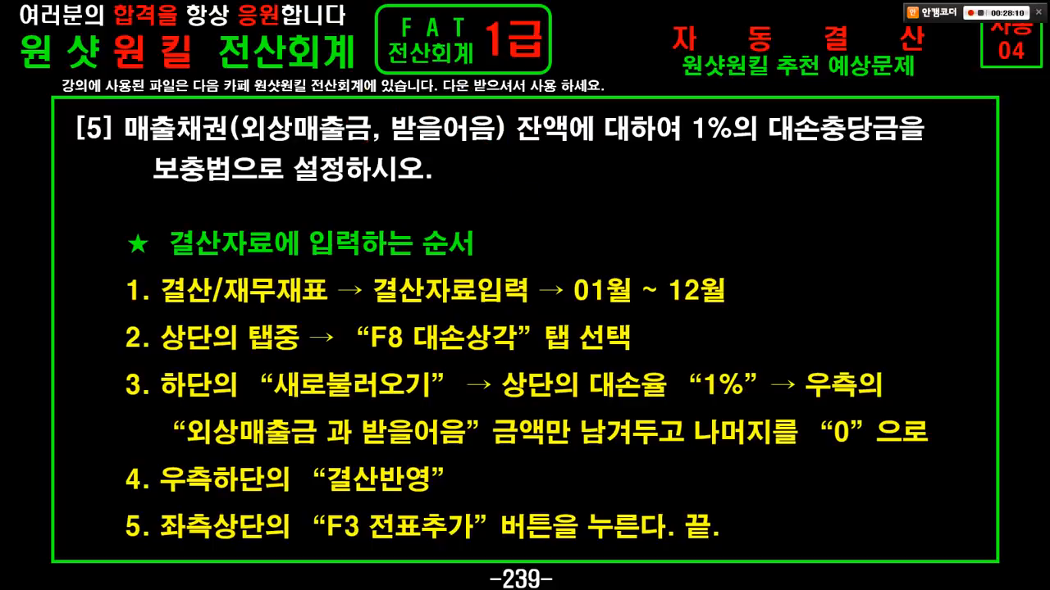
Step: In the 대손상각 dialog, frame 외상매출금 and 받을어음 with an arrow, bracket the three accounts below them, and clear the markings
key("alt+Tab")
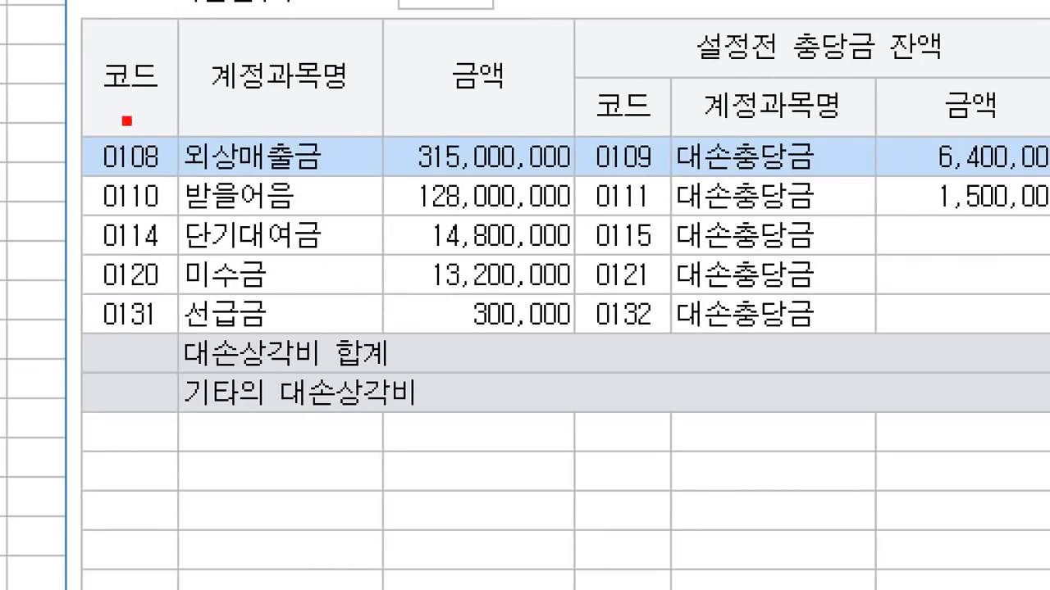
mouse_move(126, 121)
left_mouse_down()
mouse_move(324, 206)
mouse_move(365, 213)
left_mouse_up()
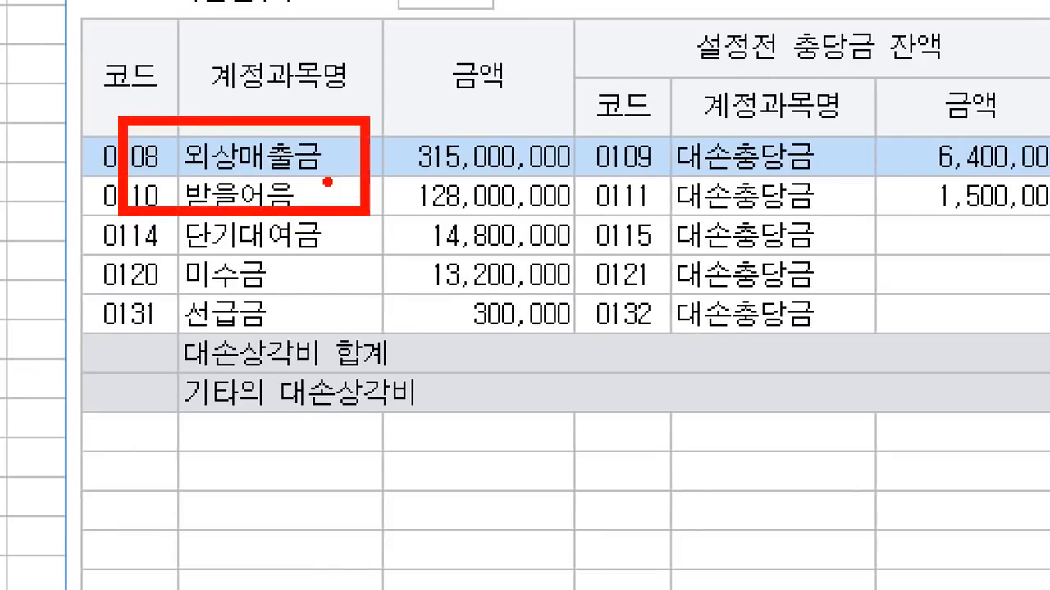
left_click_drag(328, 181, 523, 201)
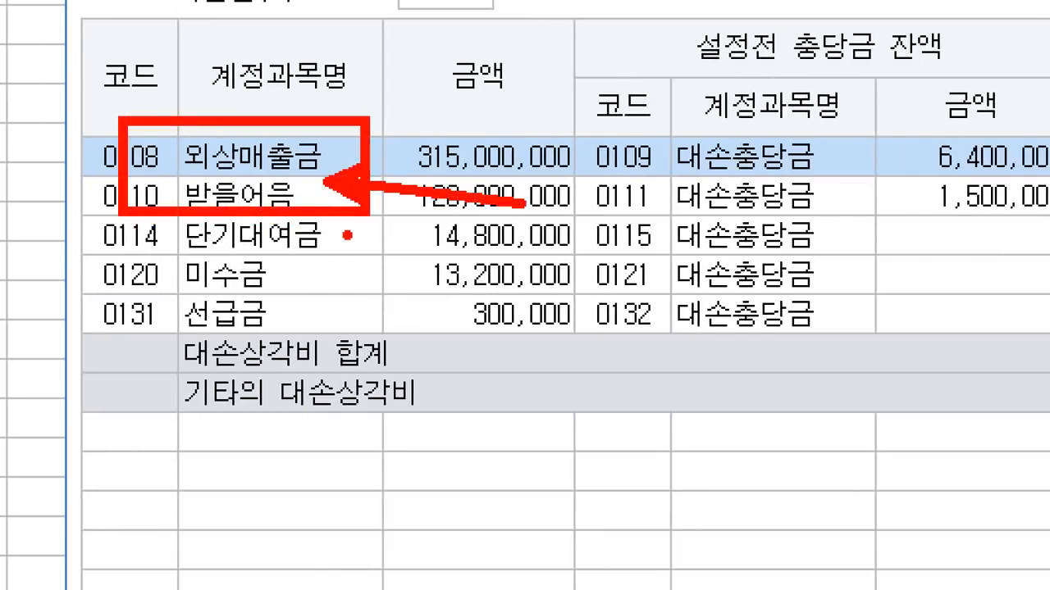
mouse_move(343, 235)
left_mouse_down()
mouse_move(382, 270)
mouse_move(365, 334)
left_mouse_up()
key("Escape")
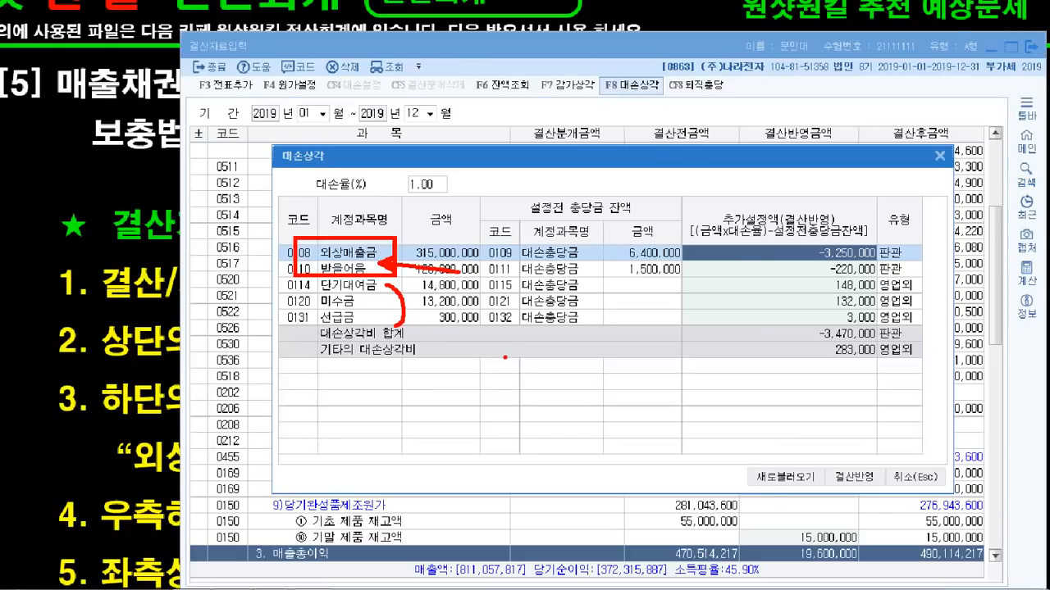
Step: Set the 추가설정액 of 단기대여금, 미수금 and 선급금 to 0 and apply the bad debt amounts to the closing with 결산반영
key("Down")
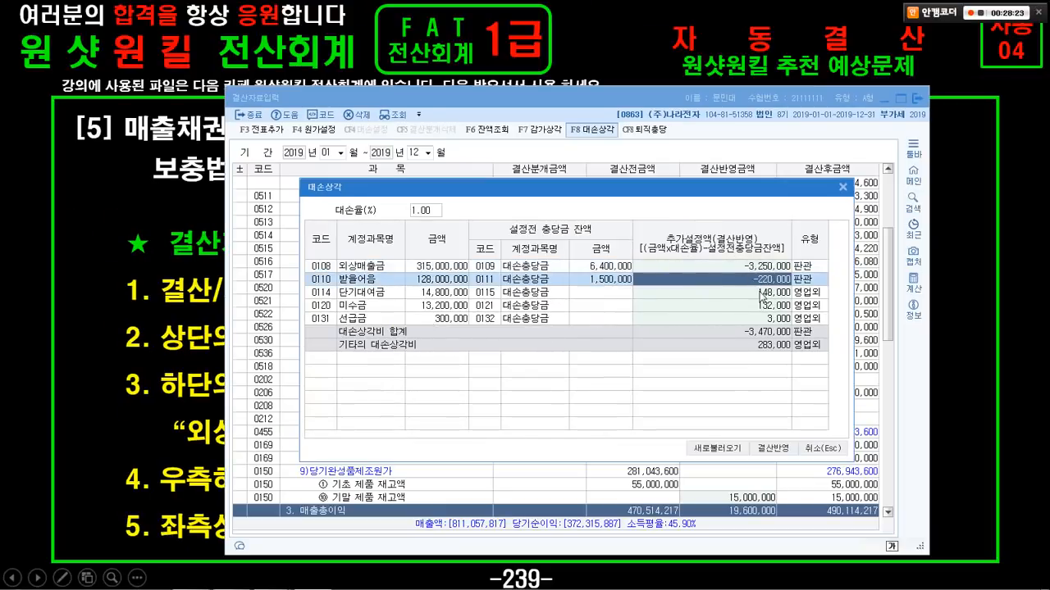
key("Down")
type("0")
key("Return")
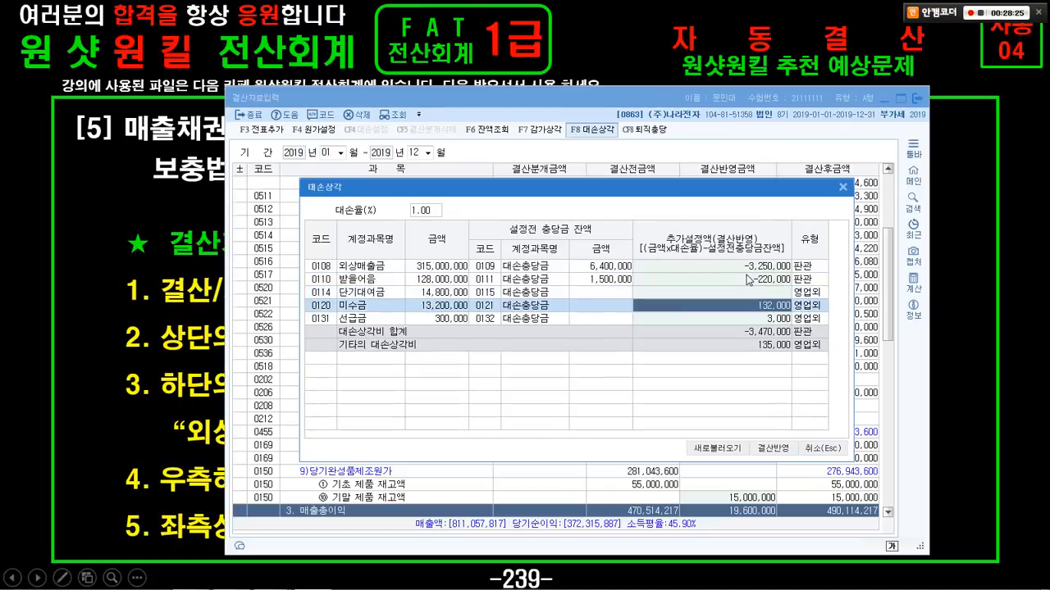
type("0")
key("Return")
type("0")
key("Return")
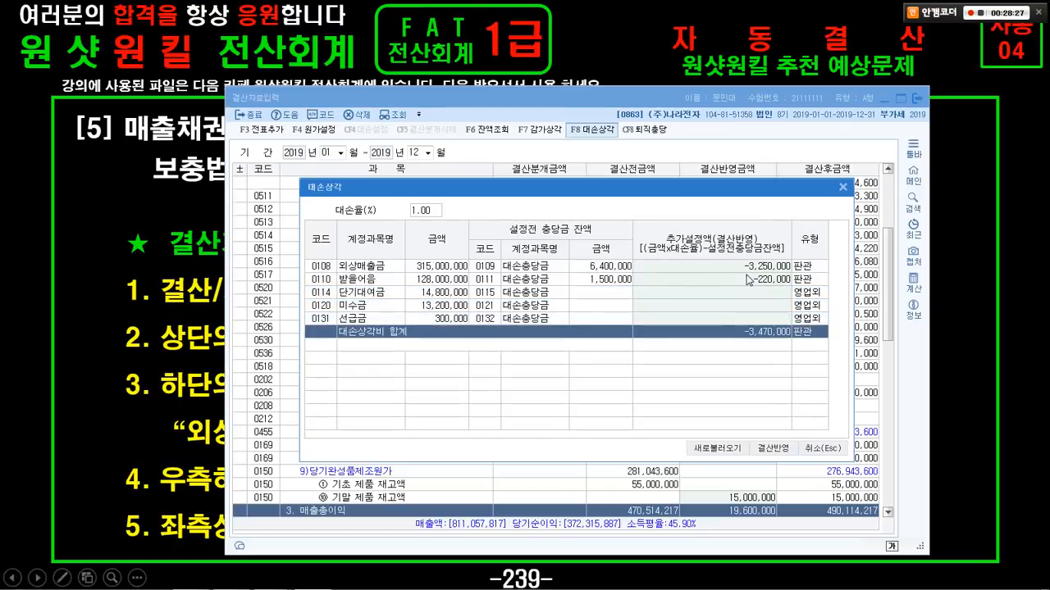
left_click_drag(709, 184, 716, 140)
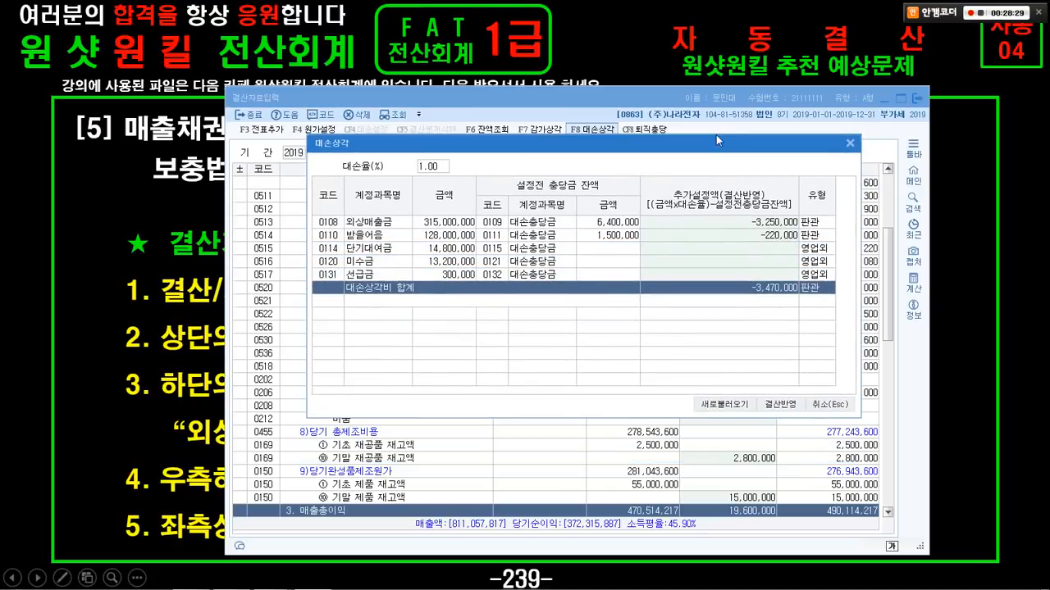
left_click(770, 407)
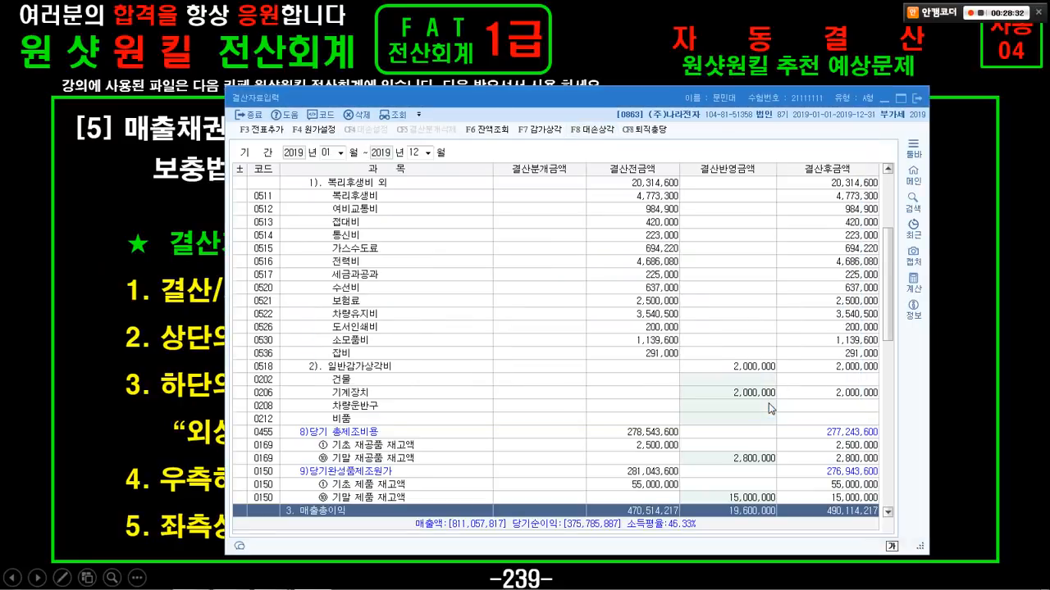
Step: Frame instruction 5 on the page 239 slide and mark its F3 전표추가 counterpart in 결산자료입력 with a frame and an arrow
left_click(160, 310)
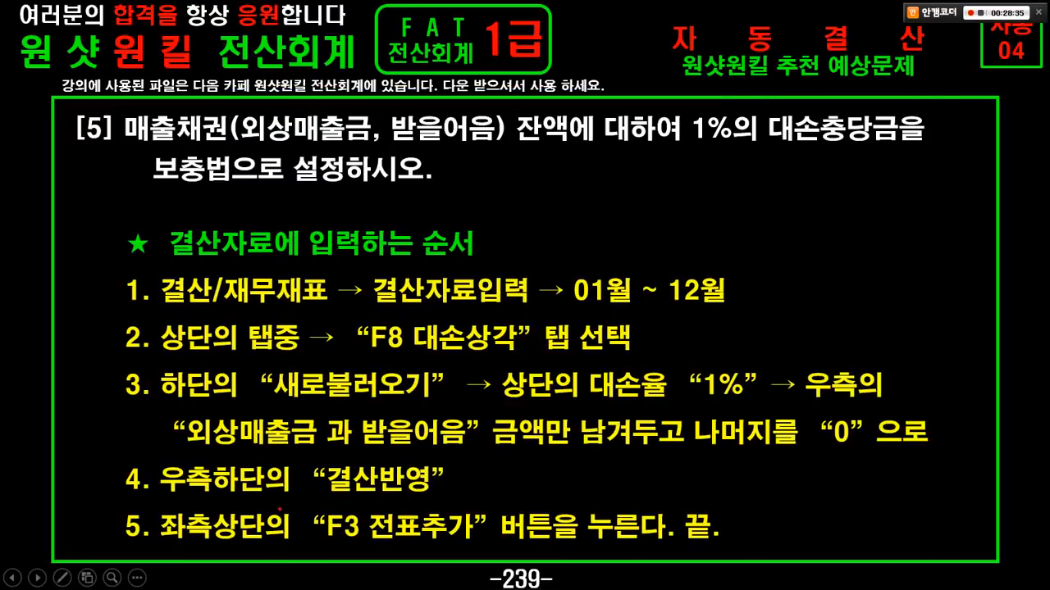
mouse_move(137, 502)
left_mouse_down()
mouse_move(236, 548)
mouse_move(755, 547)
left_mouse_up()
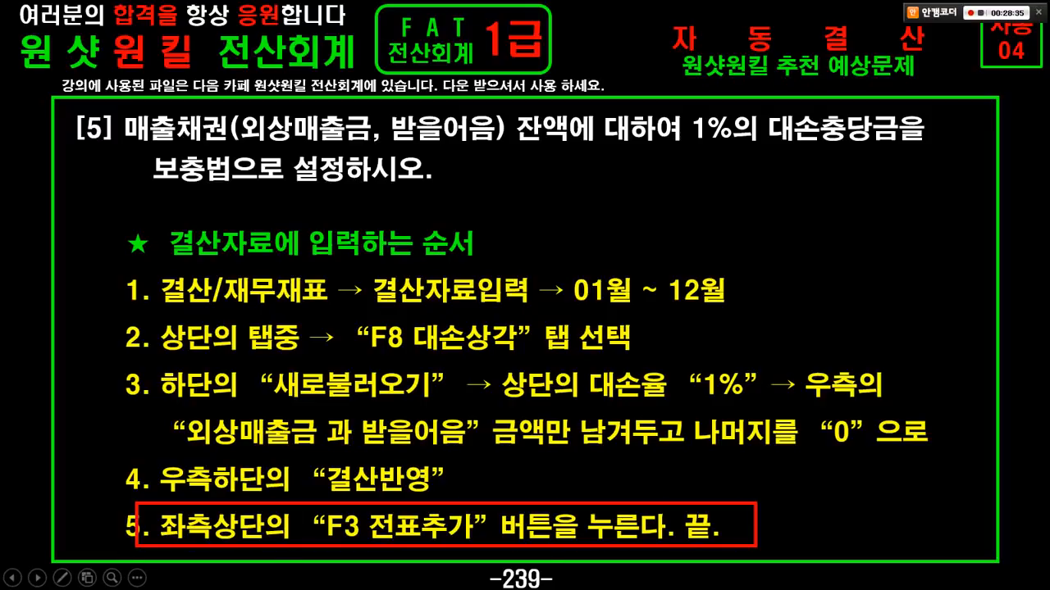
key("alt+Tab")
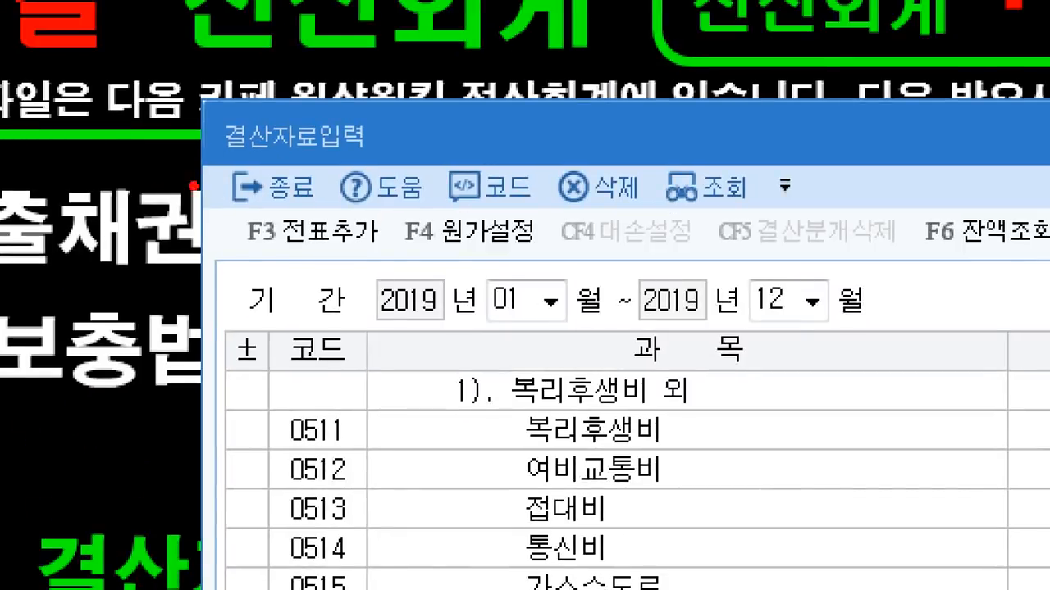
left_click_drag(193, 184, 397, 283)
left_click_drag(348, 246, 431, 382)
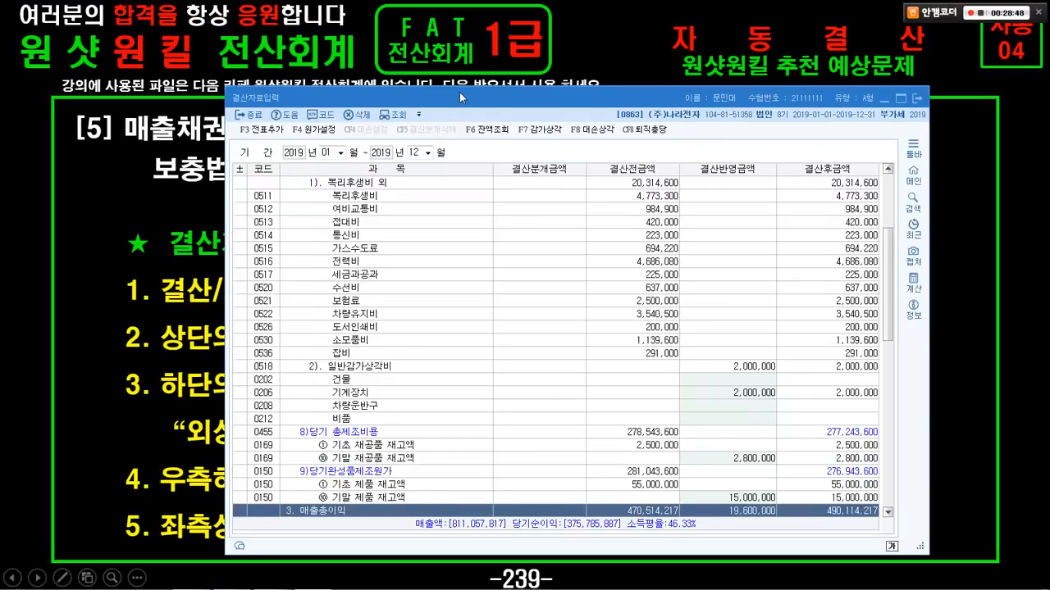
Step: Reposition the 결산자료입력 window, frame the F8 대손상각 command, and reopen the 대손상각 dialog with the saved data applied
left_click_drag(459, 92, 445, 70)
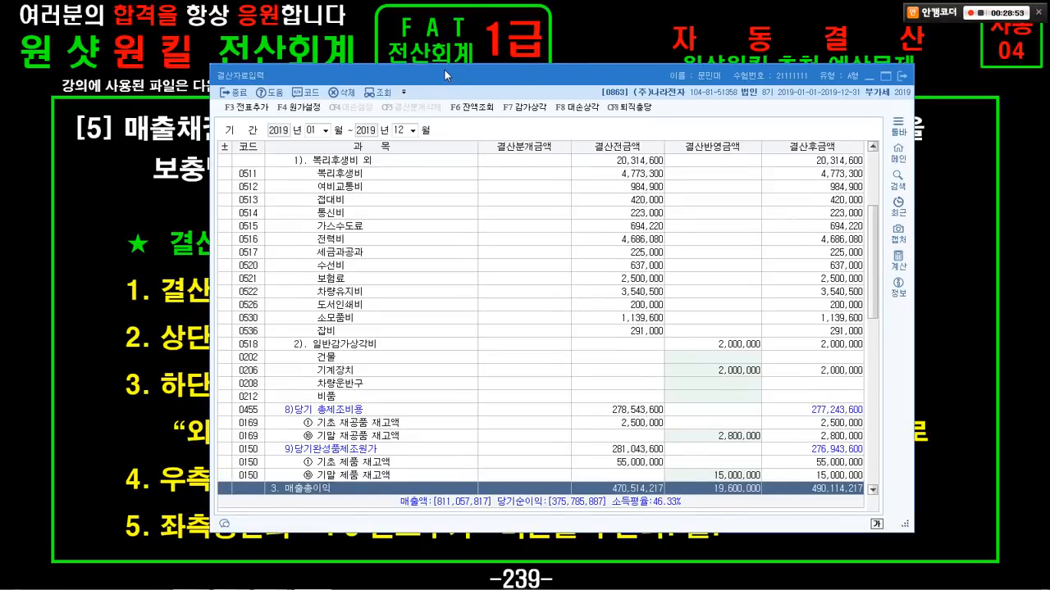
left_click_drag(445, 70, 402, 86)
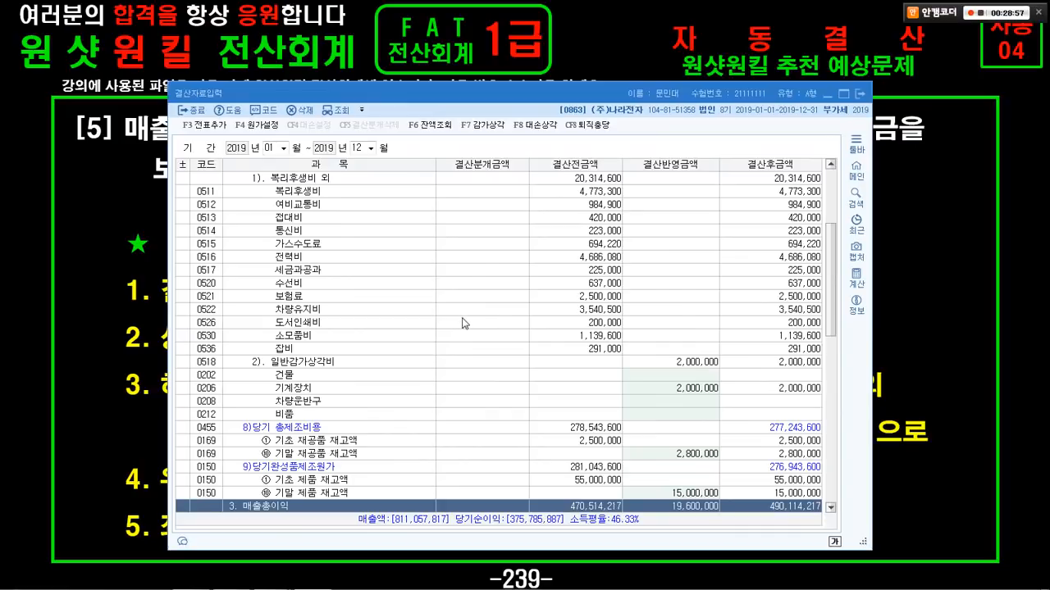
mouse_move(501, 106)
left_mouse_down()
mouse_move(586, 146)
mouse_move(569, 144)
left_mouse_up()
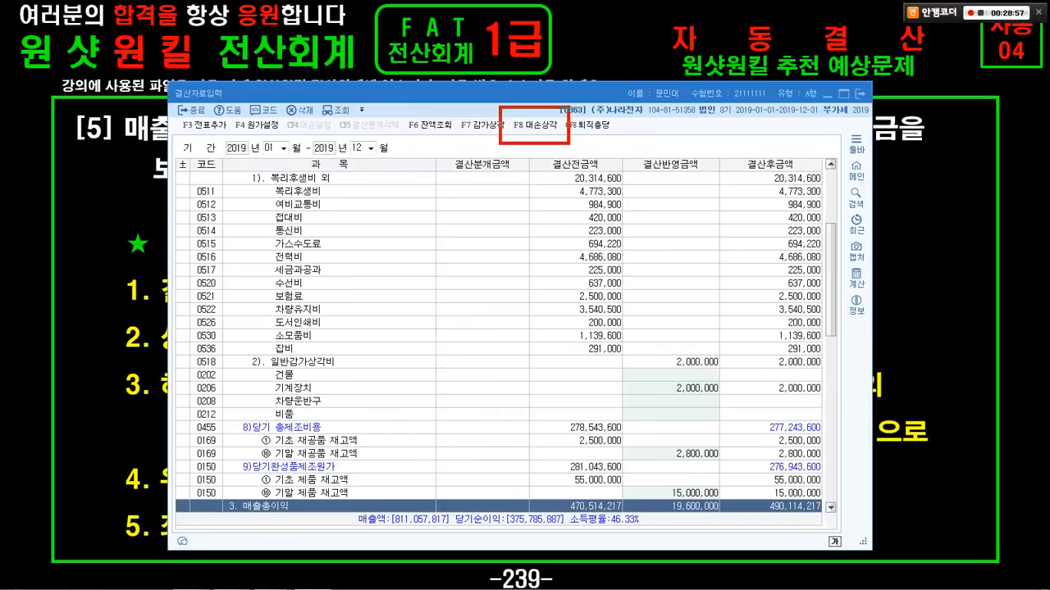
key("Escape")
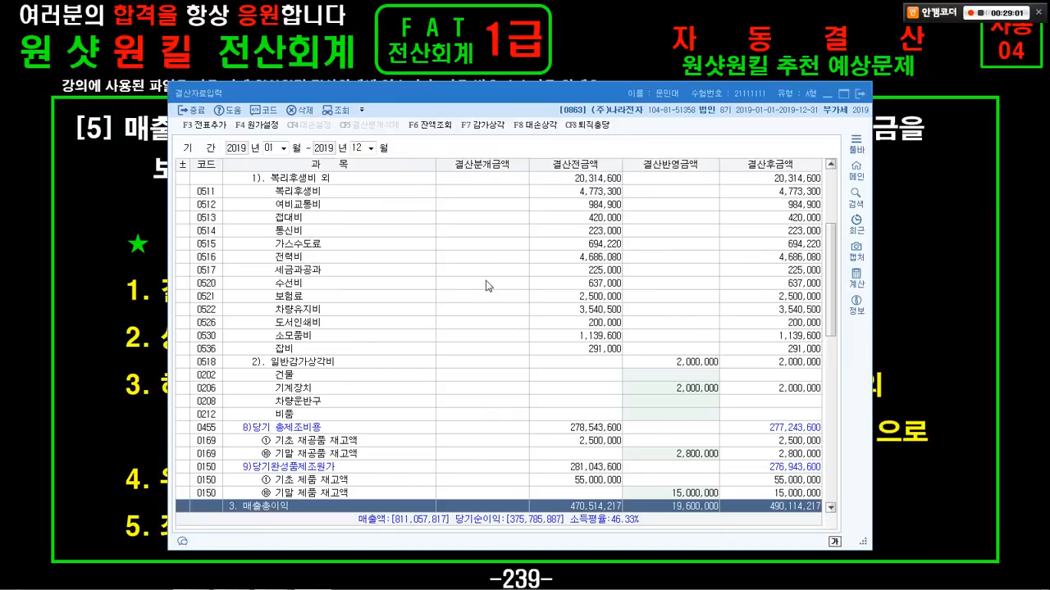
left_click(526, 123)
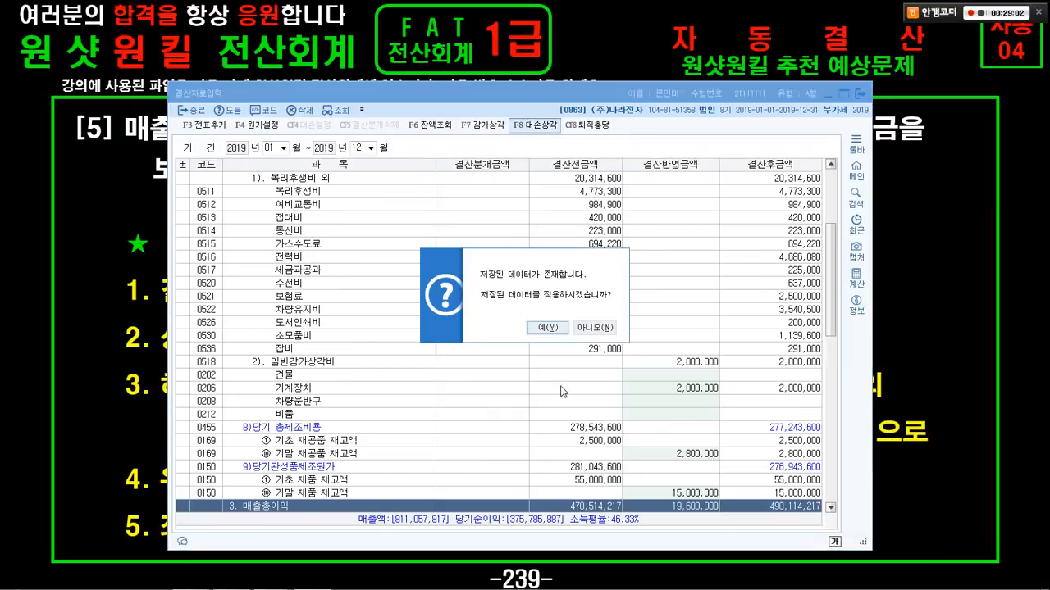
left_click(538, 325)
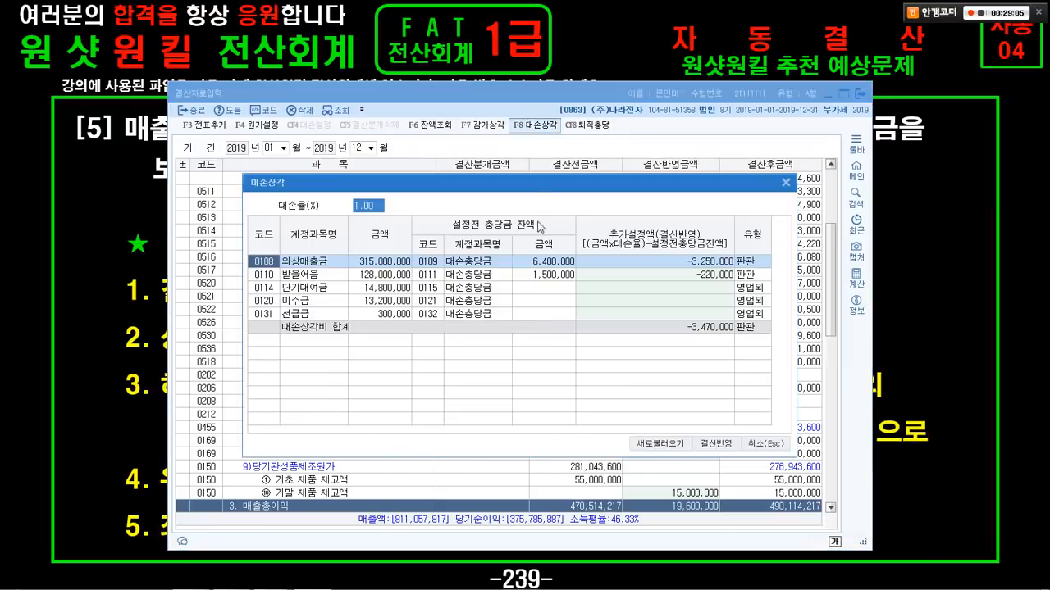
left_click_drag(529, 176, 536, 127)
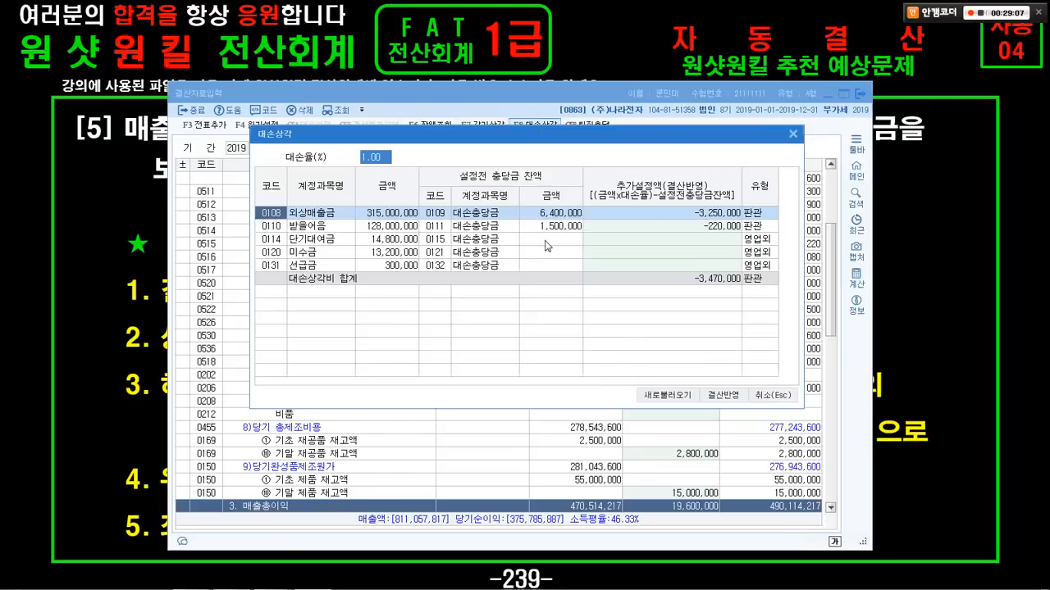
Step: Frame the 대손상각 dialog, mark 새로불러오기 with a frame and an arrow, and reload the dialog's data
mouse_move(244, 126)
left_mouse_down()
mouse_move(667, 295)
mouse_move(796, 382)
mouse_move(807, 414)
left_mouse_up()
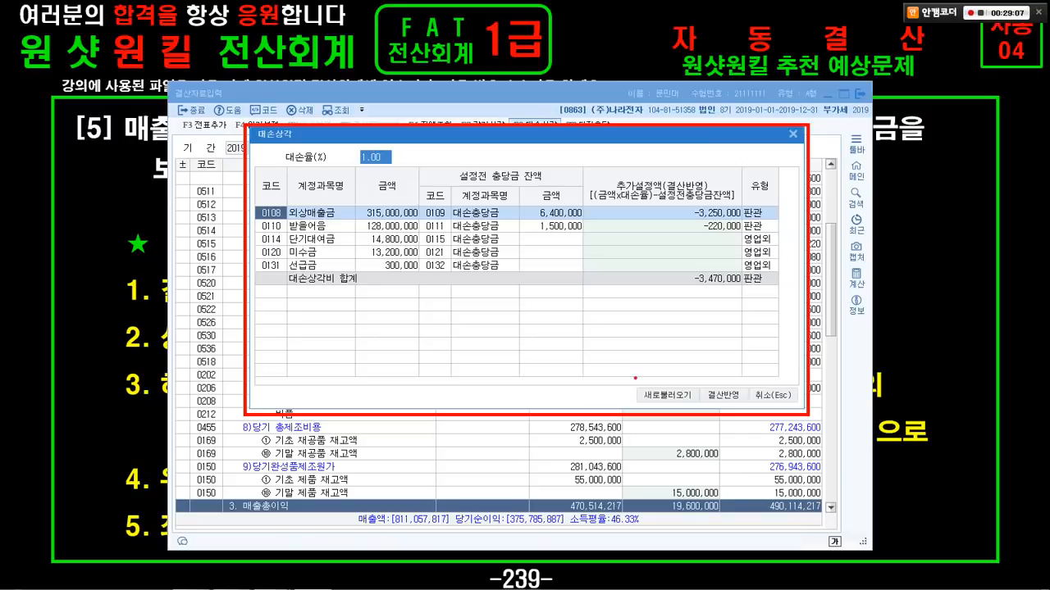
mouse_move(622, 370)
left_mouse_down()
mouse_move(707, 418)
mouse_move(732, 473)
left_mouse_up()
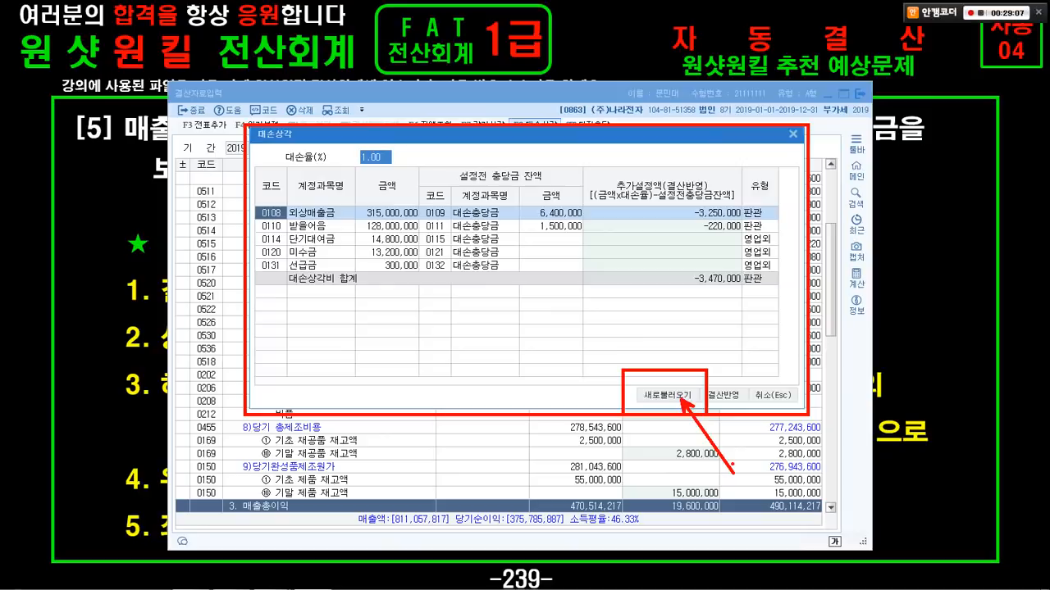
key("Escape")
left_click(670, 391)
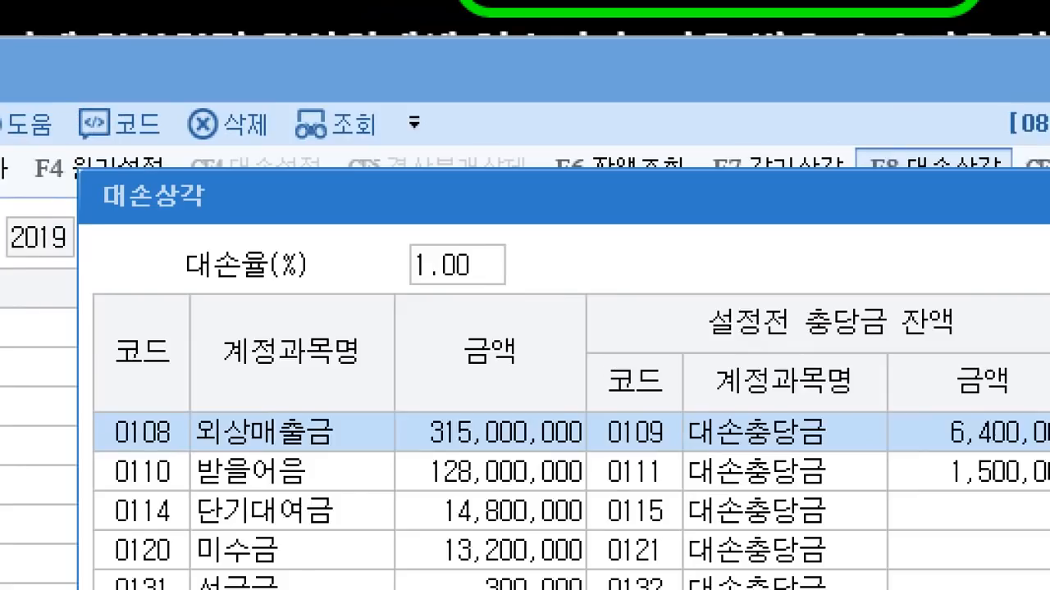
Step: Mark the 대손율(%) value with a frame and an arrow, clear the marking, and set the rate to 2
left_click_drag(373, 211, 575, 310)
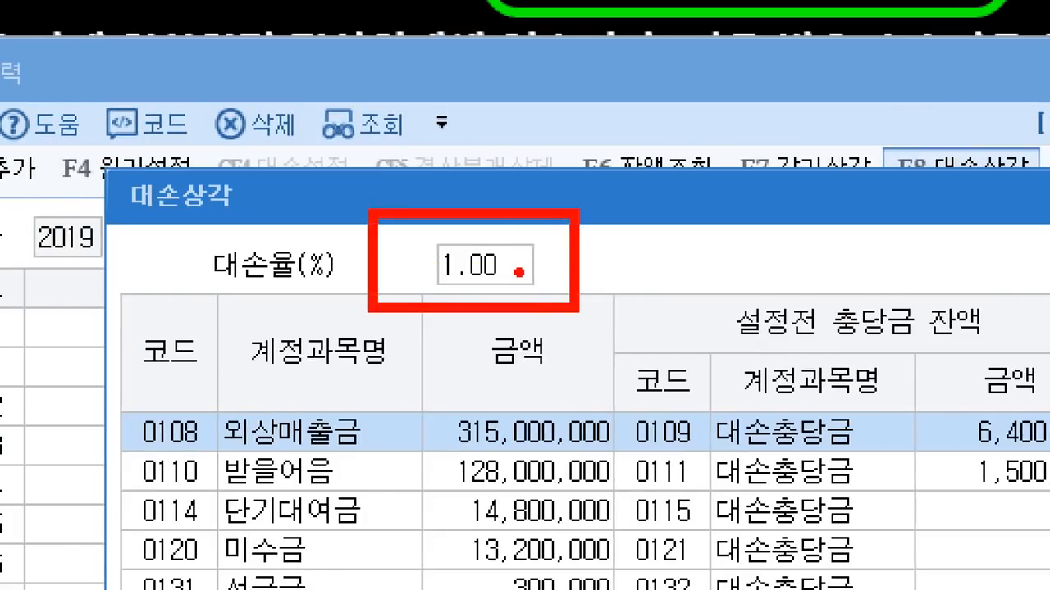
left_click_drag(519, 273, 714, 396)
key("Escape")
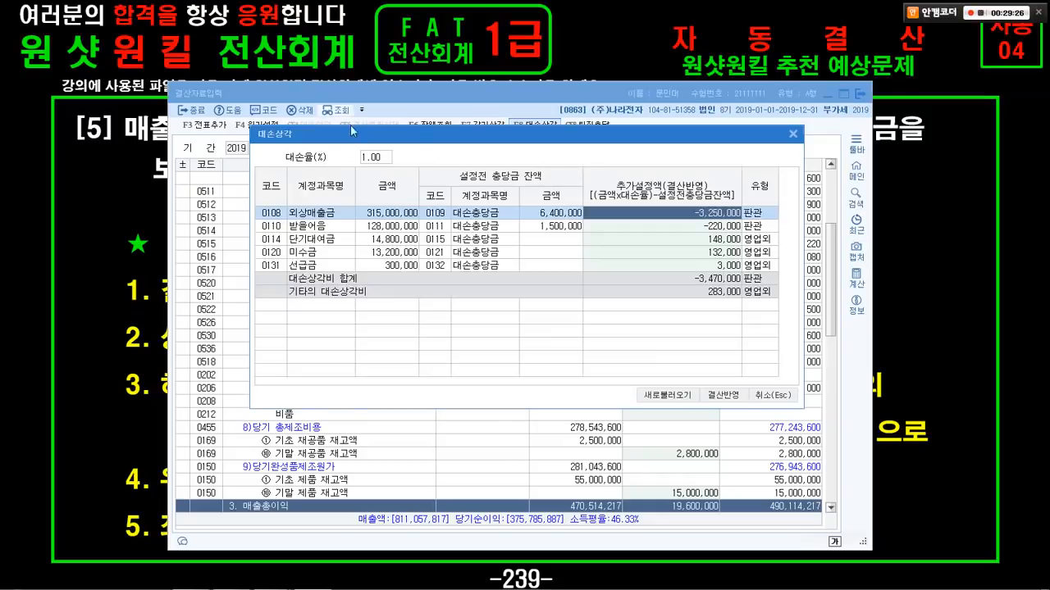
left_click(359, 157)
type("3")
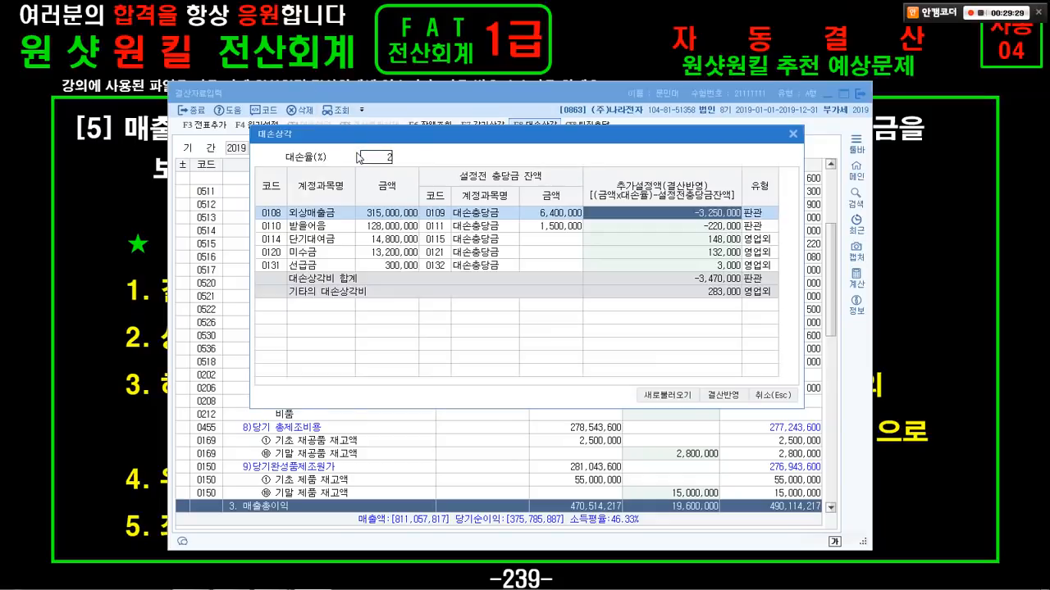
key("Return")
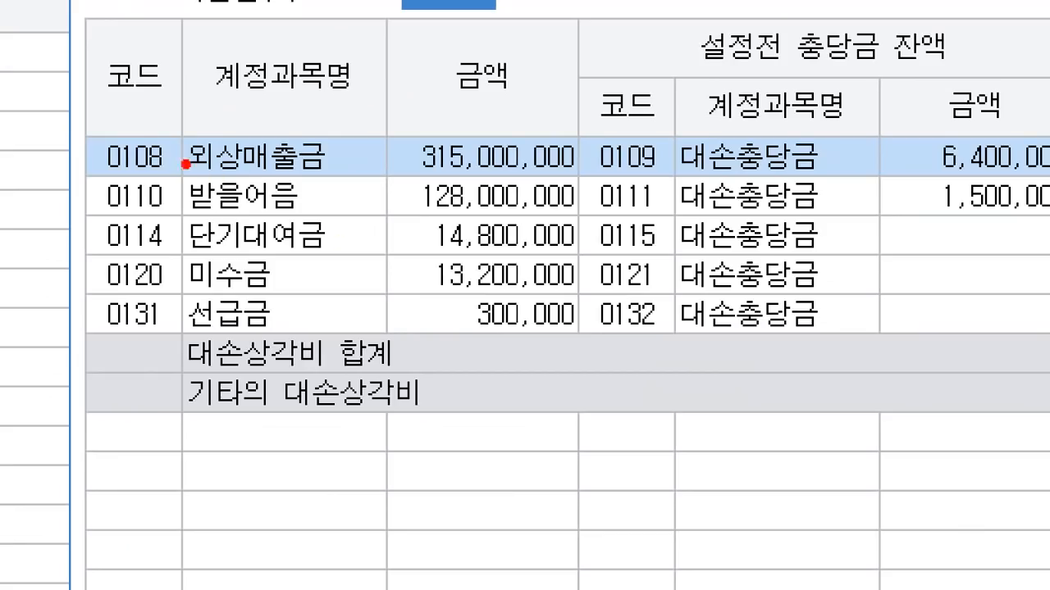
Step: Frame 외상매출금 and 받을어음, draw an arrow along their 대손충당금 entries, bracket the other three accounts, and clear the markings
left_click_drag(104, 130, 387, 219)
mouse_move(401, 148)
left_mouse_down()
mouse_move(441, 187)
mouse_move(436, 198)
left_mouse_up()
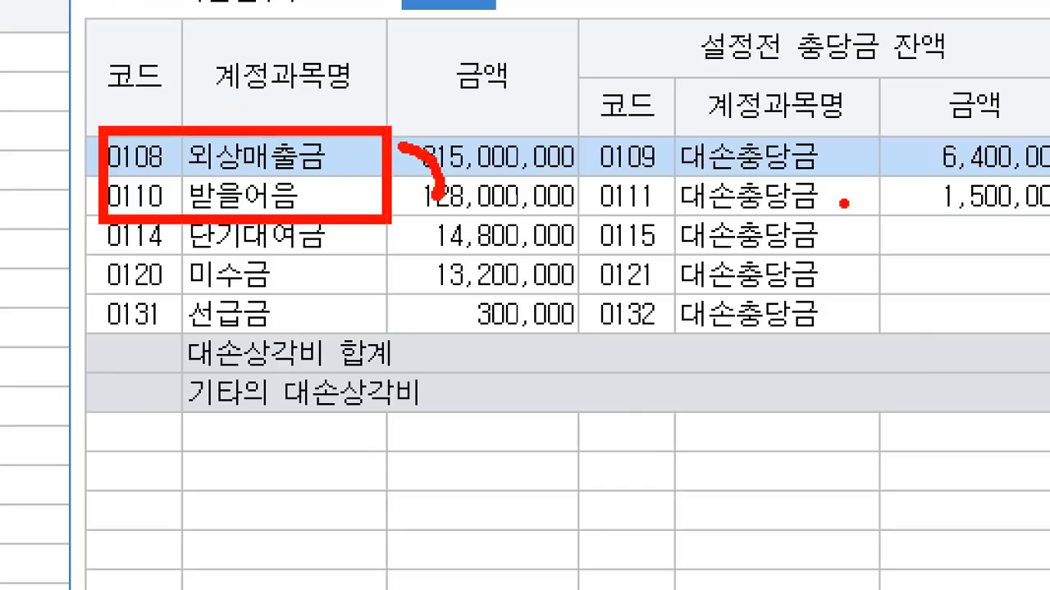
left_click_drag(930, 174, 681, 174)
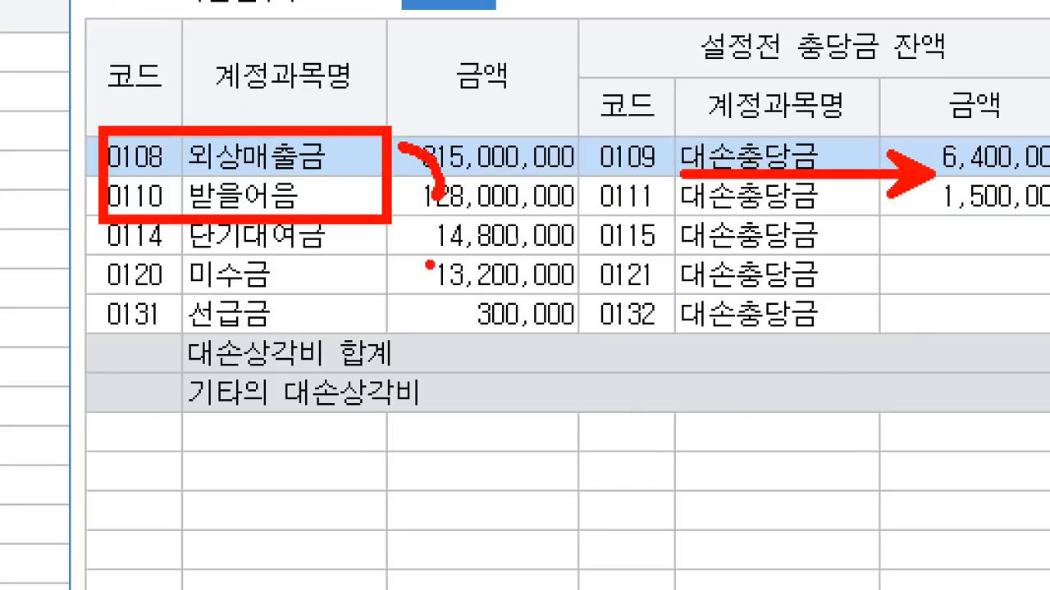
mouse_move(385, 228)
left_mouse_down()
mouse_move(433, 263)
mouse_move(402, 336)
left_mouse_up()
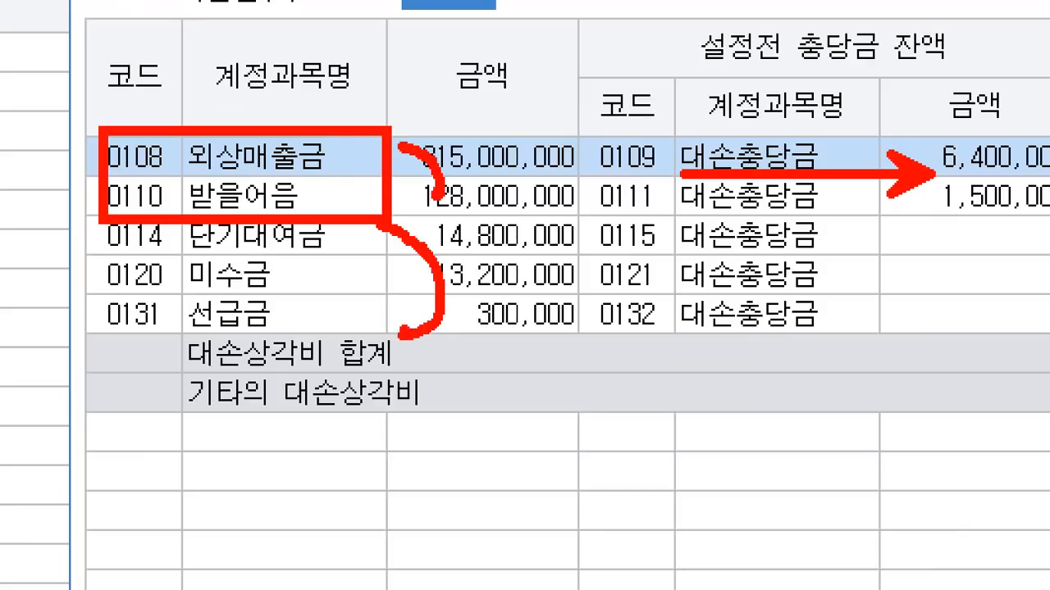
key("Escape")
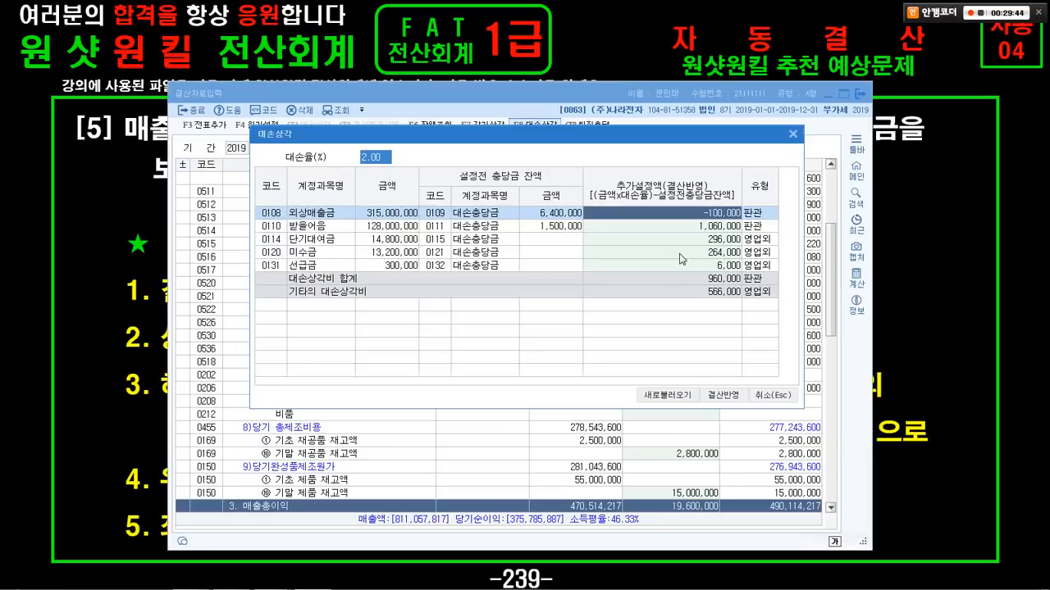
Step: Reset the 추가설정액 of 단기대여금, 미수금 and 선급금 to 0 under the 2% rate, and mark 결산반영 with a frame and an arrow
left_click(697, 225)
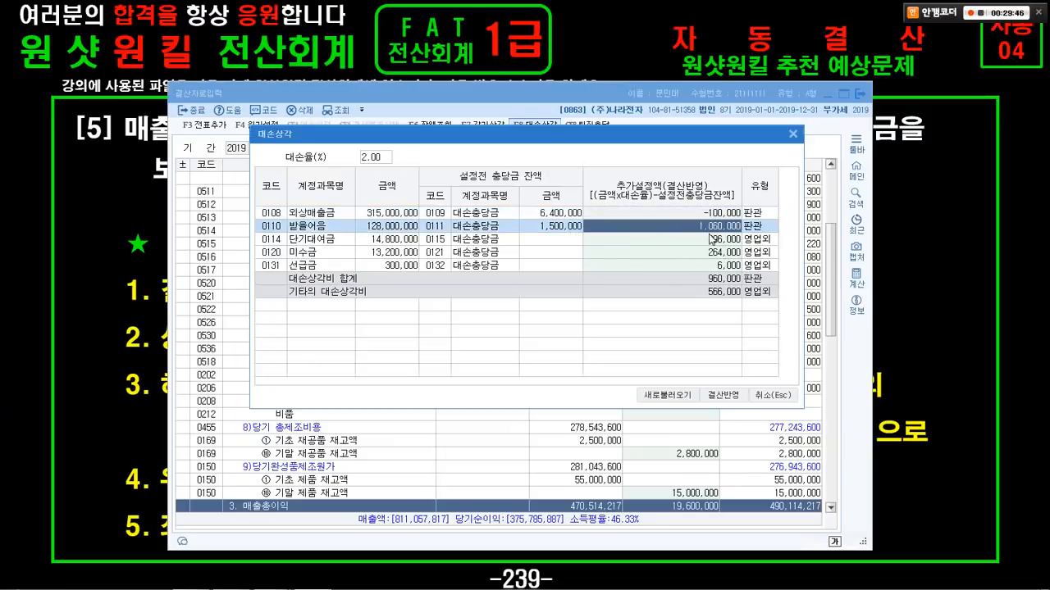
left_click(710, 239)
type("0")
key("Return")
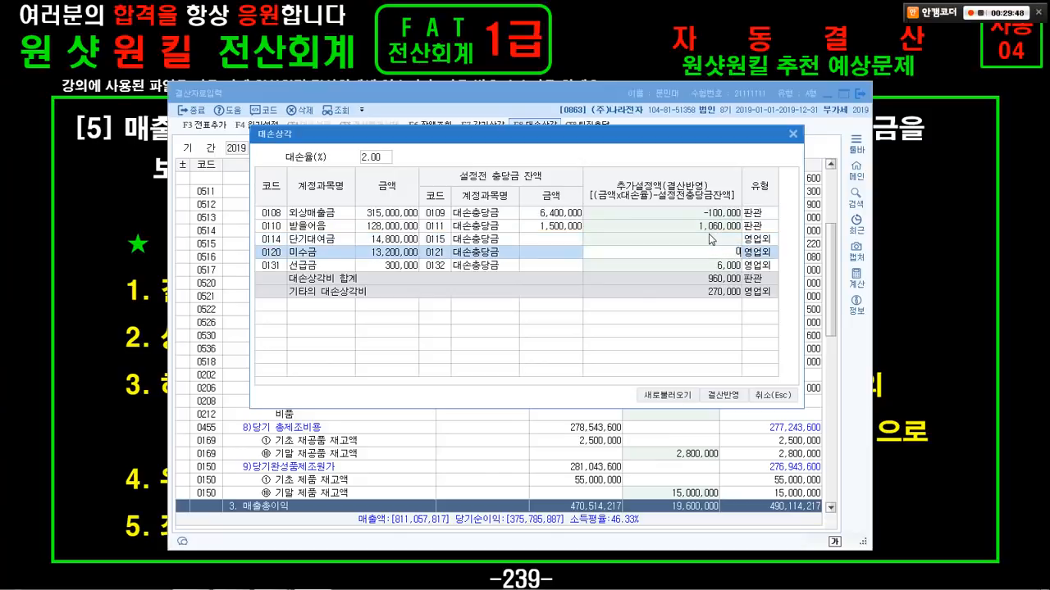
type("0")
key("Return")
type("0")
key("Return")
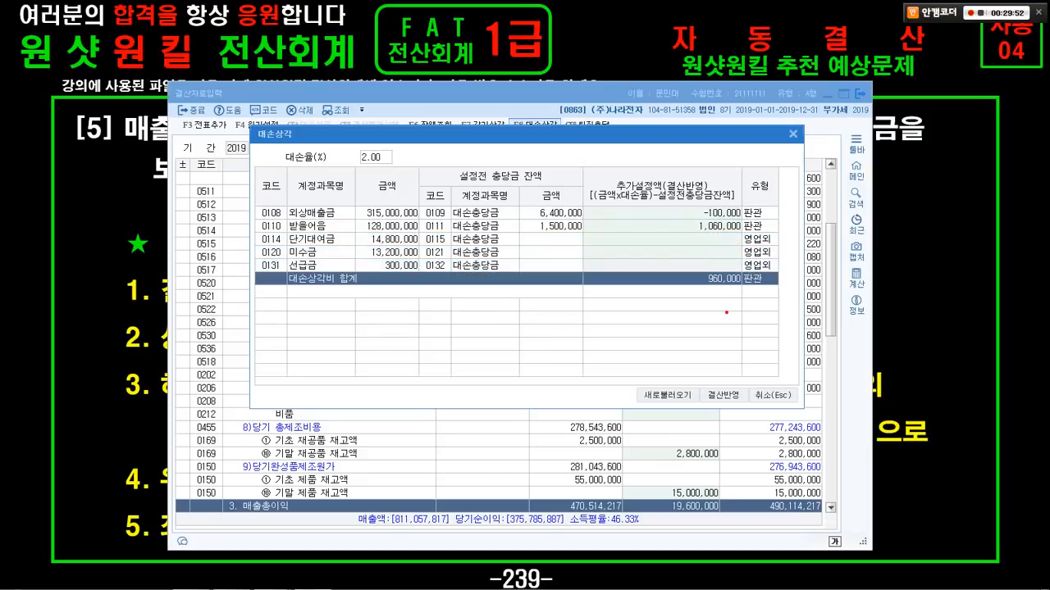
left_click_drag(702, 370, 761, 432)
left_click_drag(809, 343, 740, 384)
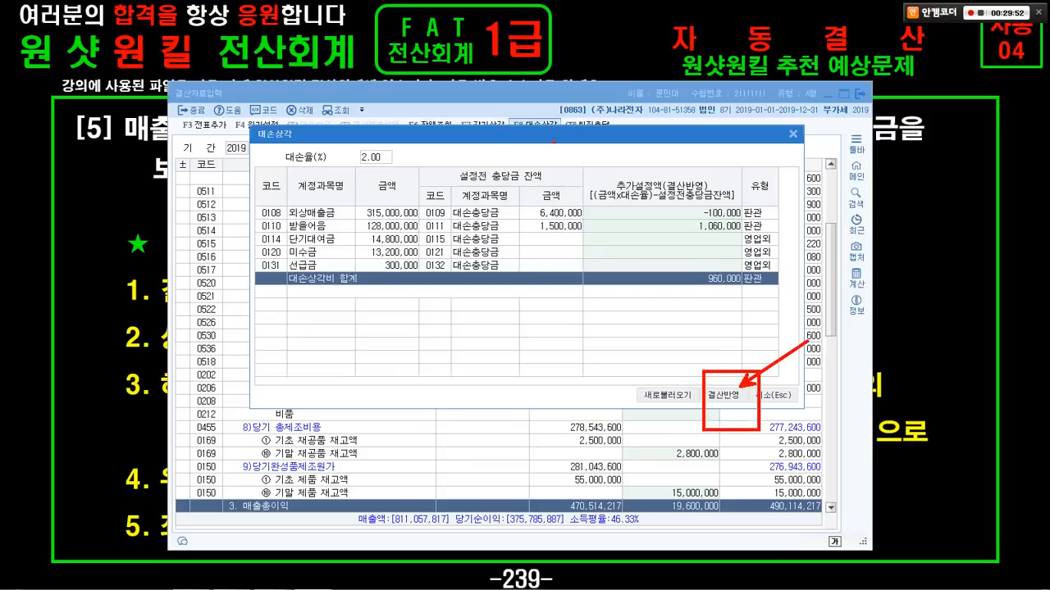
Step: Circle the 대손상각 command, 새로불러오기 and 대손율(%), number them 1 to 3, and mark the 추가설정액 amounts
mouse_move(543, 129)
left_mouse_down()
mouse_move(503, 100)
mouse_move(551, 123)
mouse_move(523, 125)
left_mouse_up()
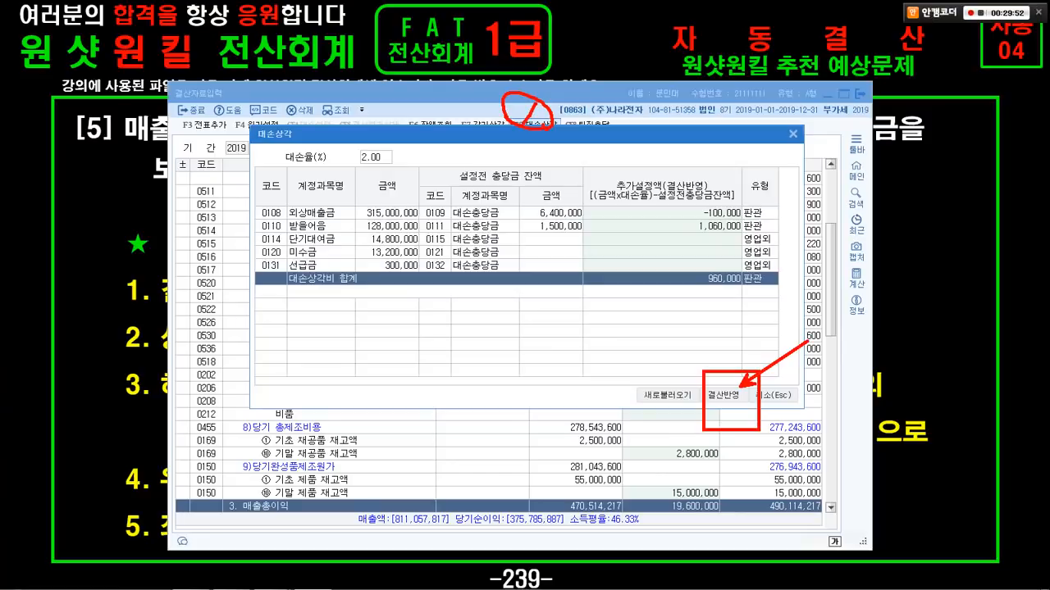
mouse_move(689, 423)
left_mouse_down()
mouse_move(684, 376)
mouse_move(693, 414)
left_mouse_up()
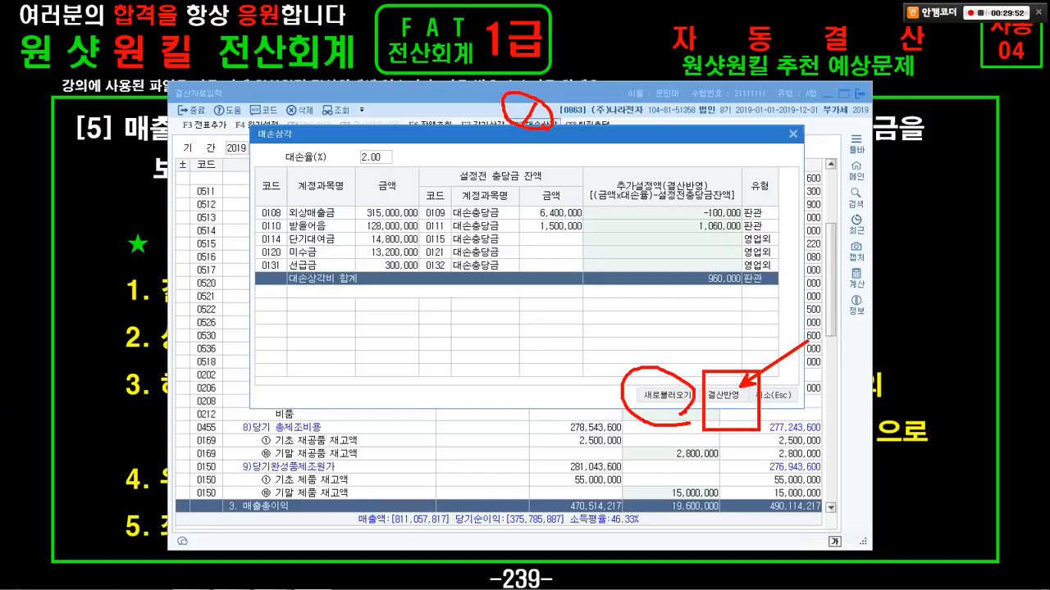
mouse_move(398, 181)
left_mouse_down()
mouse_move(347, 170)
mouse_move(409, 182)
left_mouse_up()
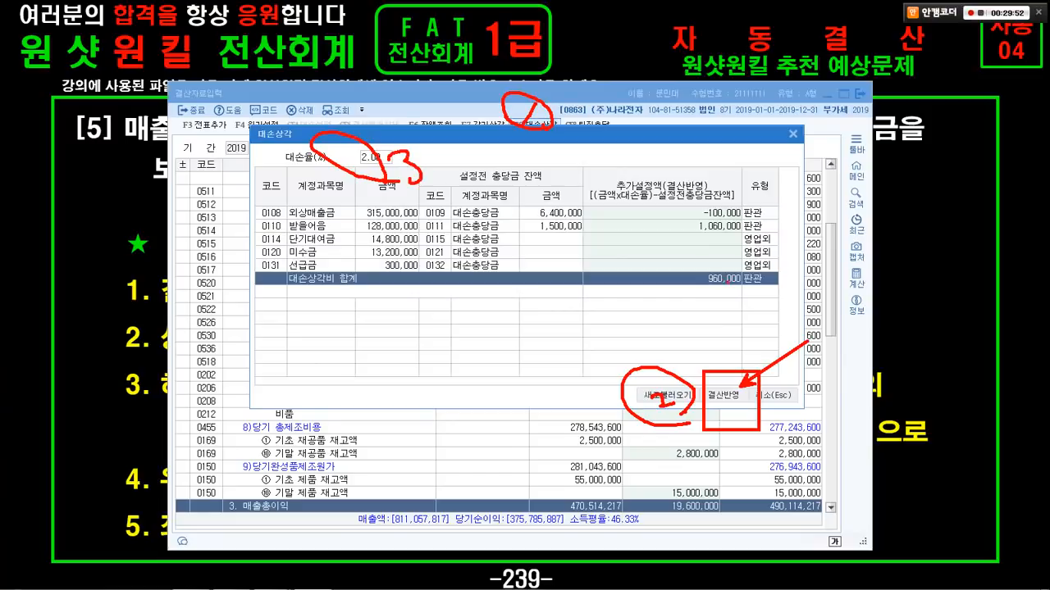
mouse_move(731, 292)
left_mouse_down()
mouse_move(695, 287)
mouse_move(733, 259)
left_mouse_up()
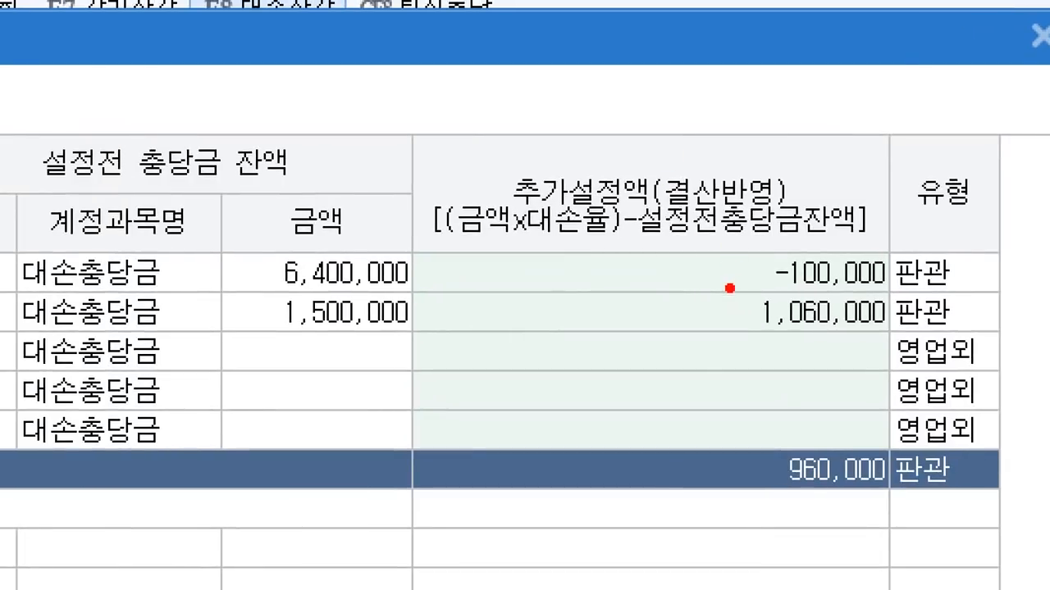
Step: Frame the 추가설정액 amounts from 받을어음 to 선급금, draw an arrow to the column's formula heading, and clear the markings
mouse_move(728, 286)
left_mouse_down()
mouse_move(838, 330)
mouse_move(891, 403)
mouse_move(897, 447)
left_mouse_up()
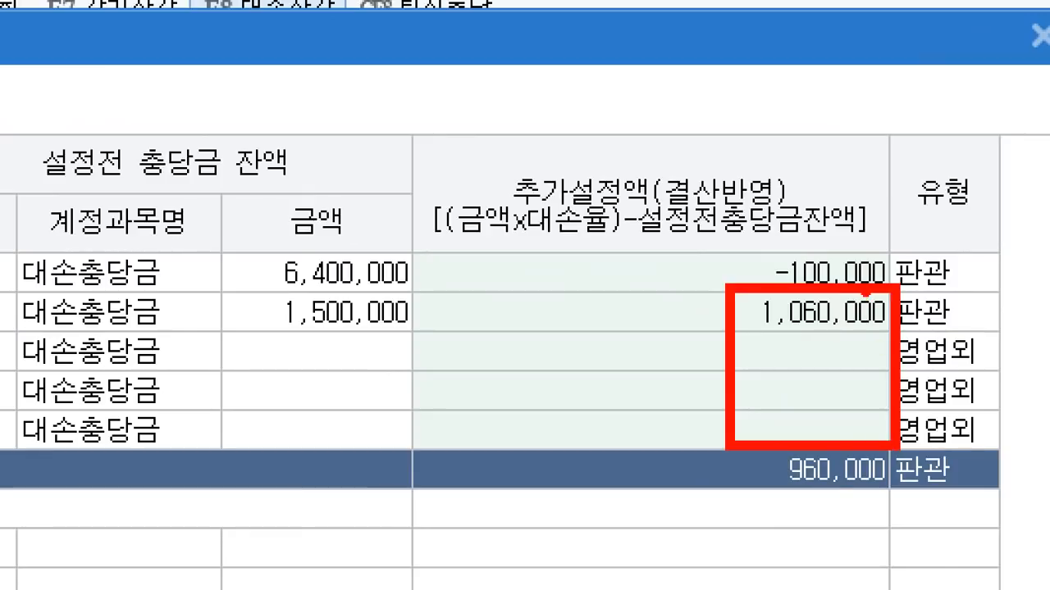
mouse_move(866, 293)
left_mouse_down()
mouse_move(756, 277)
mouse_move(889, 212)
mouse_move(869, 280)
mouse_move(669, 176)
left_mouse_up()
left_click_drag(772, 233, 821, 260)
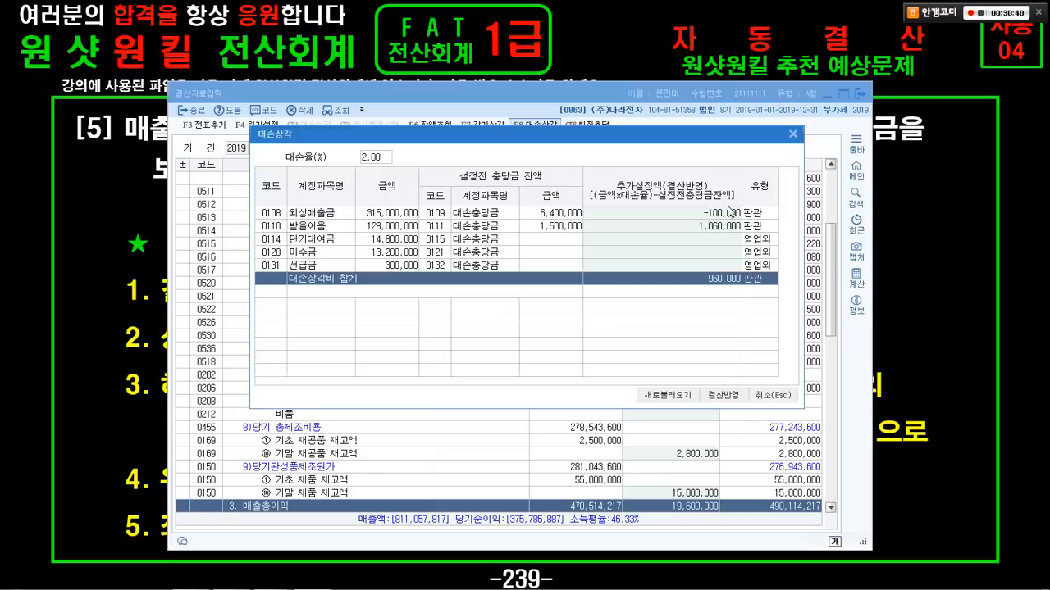
Step: Frame the negative 추가설정액 of 외상매출금, circle the 대손충당금 area and the total, and connect them with an arrow
left_click_drag(685, 200, 756, 220)
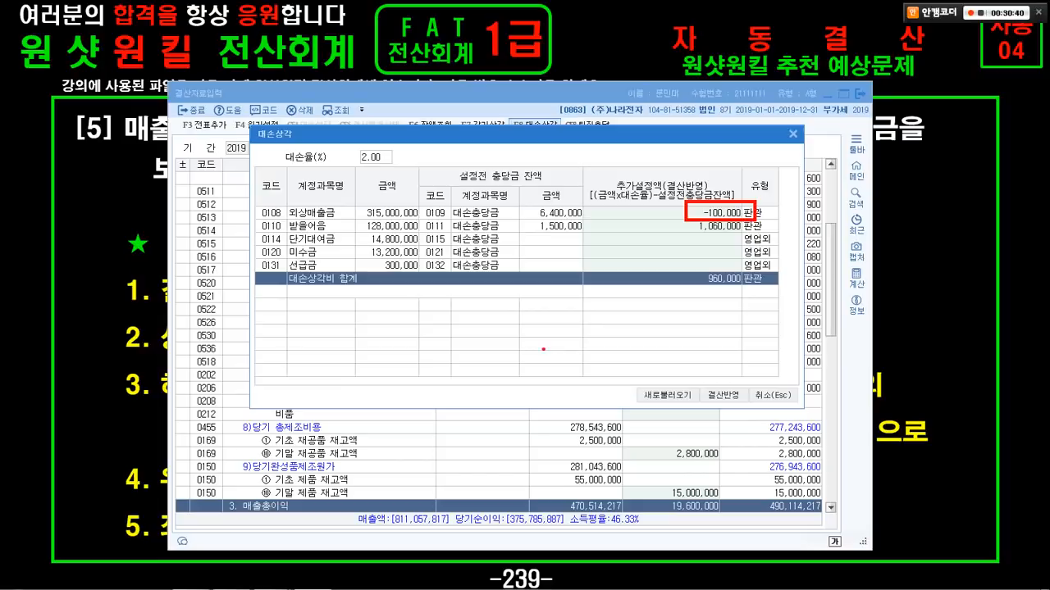
mouse_move(509, 339)
left_mouse_down()
mouse_move(473, 338)
mouse_move(456, 223)
mouse_move(543, 324)
mouse_move(528, 332)
left_mouse_up()
mouse_move(746, 321)
left_mouse_down()
mouse_move(698, 328)
mouse_move(786, 299)
mouse_move(762, 306)
mouse_move(533, 246)
mouse_move(586, 235)
left_mouse_up()
left_click_drag(672, 238, 761, 239)
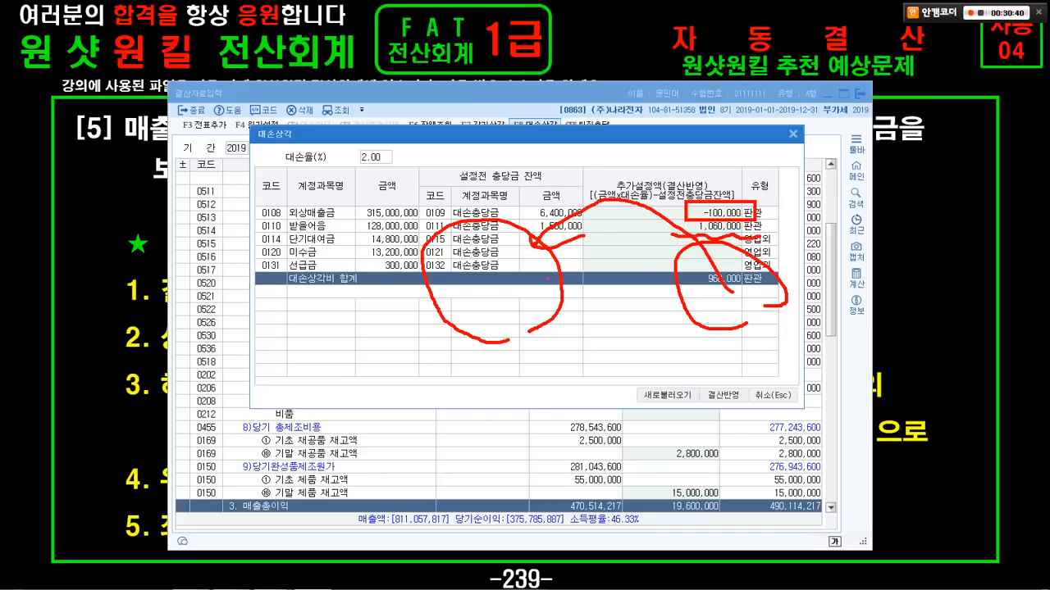
Step: Sketch the allowance adjustment below the 대손충당금 entries and draw an arrow back to the 외상매출금 amount
left_click_drag(443, 265, 429, 304)
mouse_move(475, 275)
left_mouse_down()
mouse_move(499, 301)
mouse_move(509, 286)
left_mouse_up()
mouse_move(595, 343)
left_mouse_down()
mouse_move(587, 329)
mouse_move(580, 391)
left_mouse_up()
mouse_move(621, 361)
left_mouse_down()
mouse_move(622, 376)
mouse_move(646, 343)
left_mouse_up()
left_click_drag(494, 323, 542, 304)
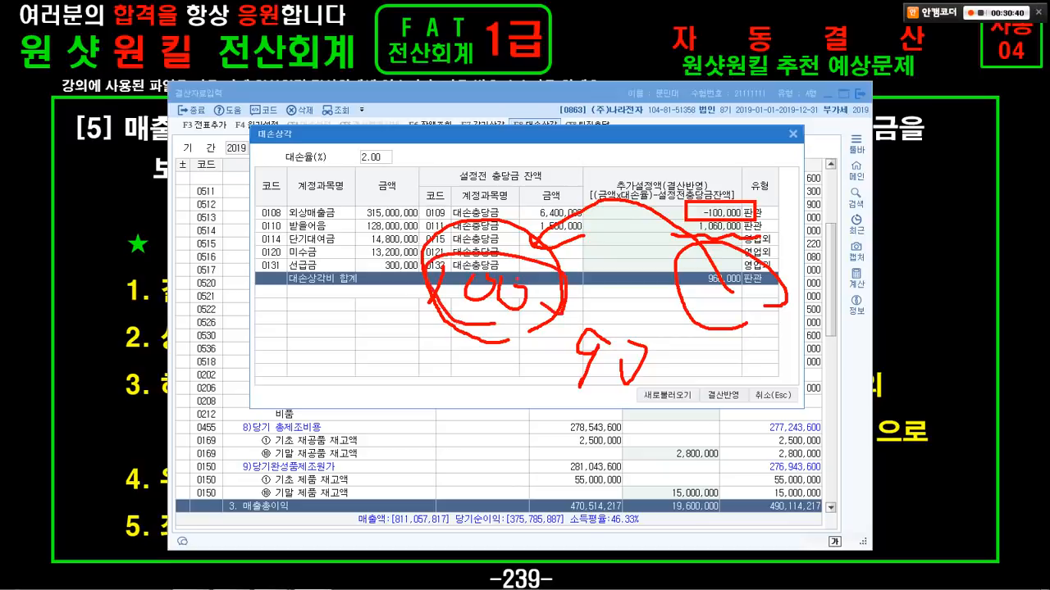
mouse_move(510, 265)
left_mouse_down()
mouse_move(409, 189)
mouse_move(363, 195)
mouse_move(425, 221)
left_mouse_up()
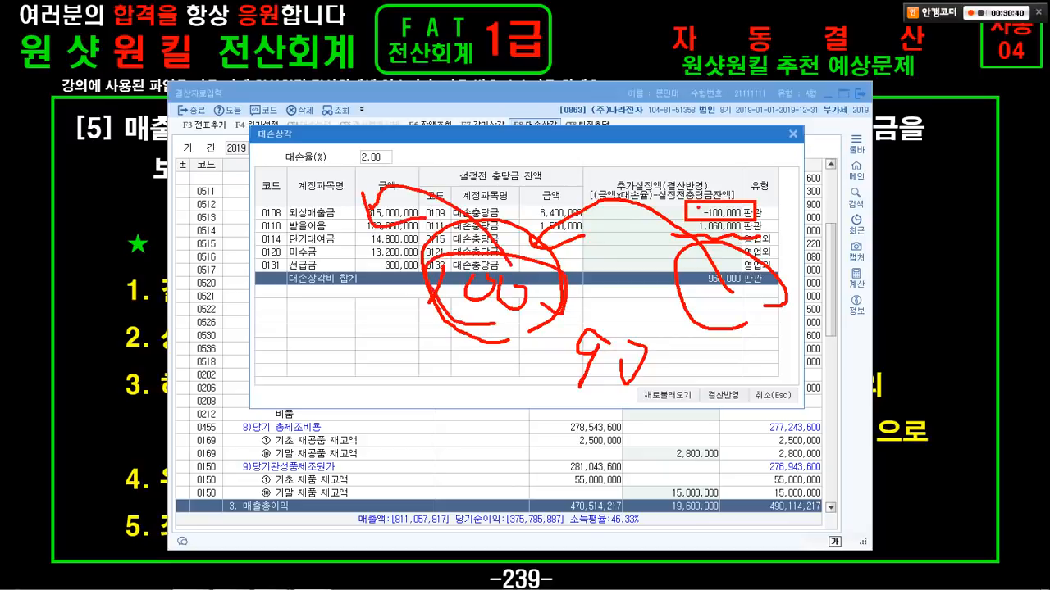
Step: Mark the negative 추가설정액 of 외상매출금, clear the markings, and apply the 2% 대손상각 amounts to the closing data
mouse_move(698, 210)
left_mouse_down()
mouse_move(699, 174)
mouse_move(699, 203)
left_mouse_up()
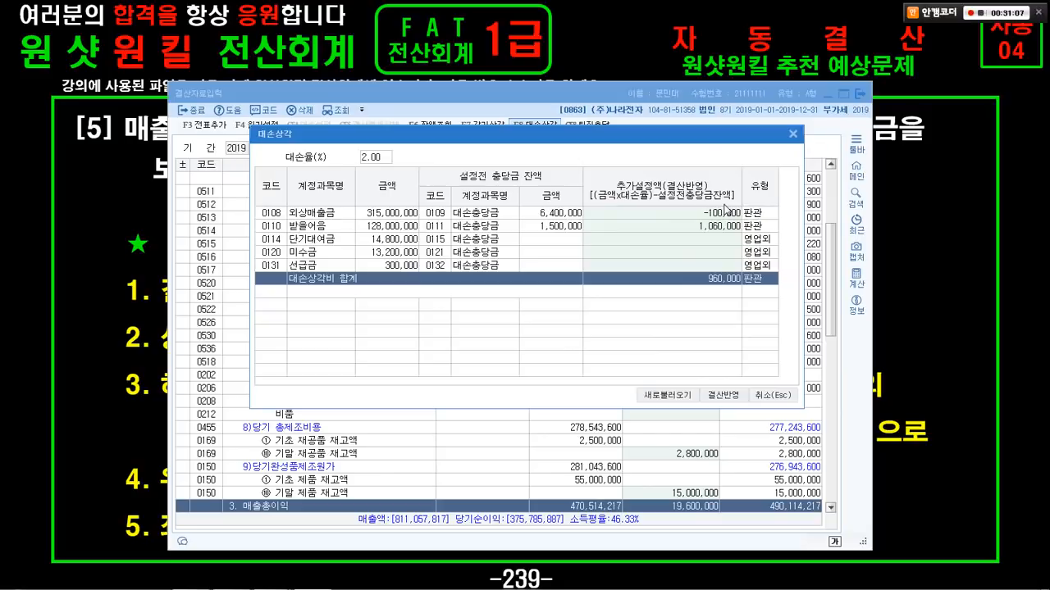
left_click(707, 398)
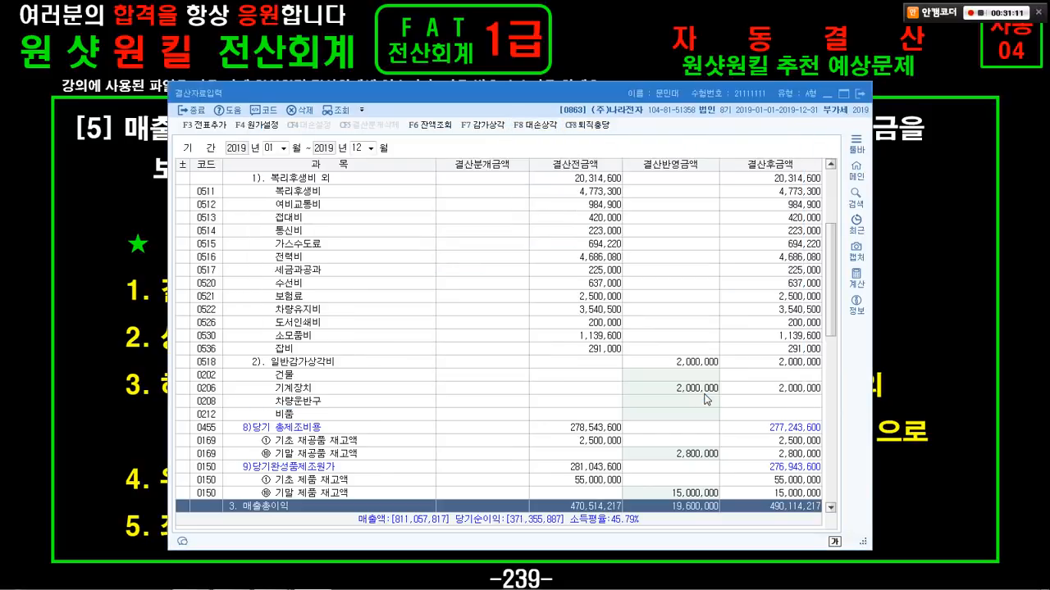